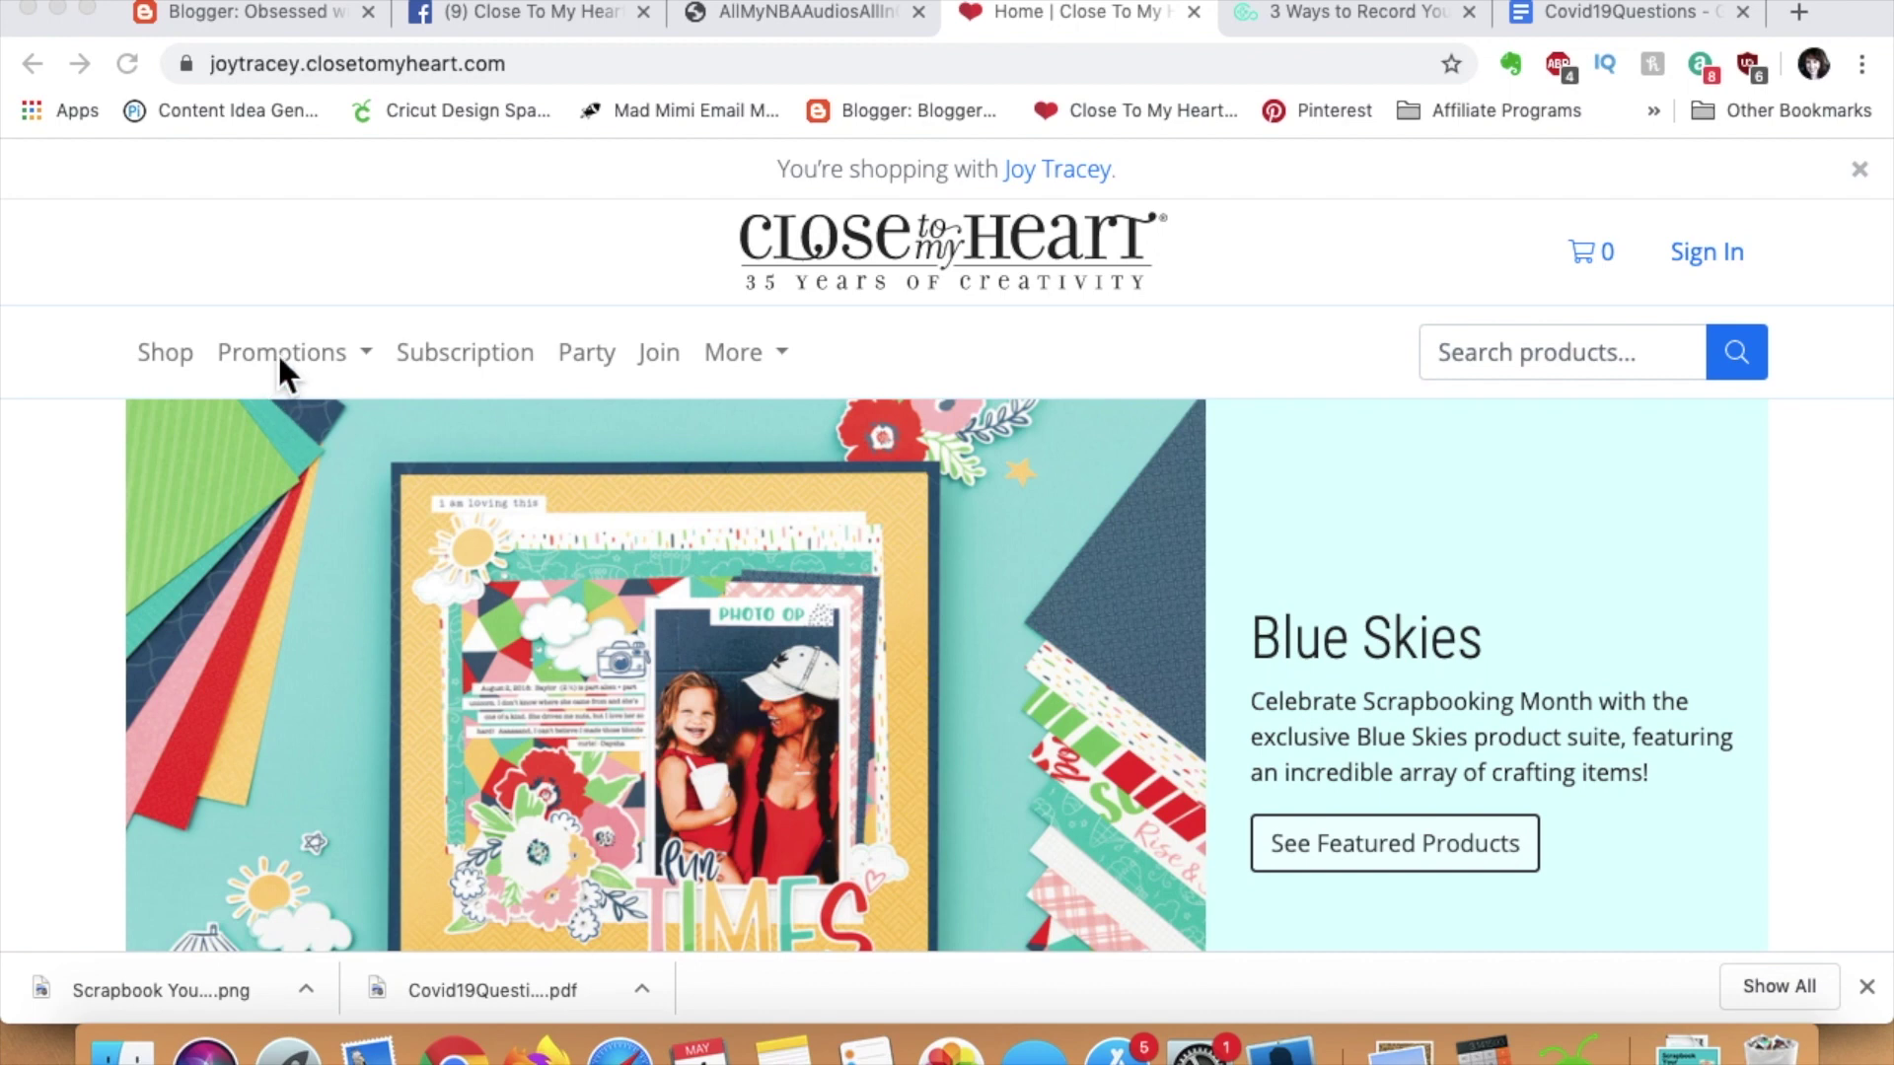
Go to the Let's Stay Home promotion page from the Promotions list.
click(380, 384)
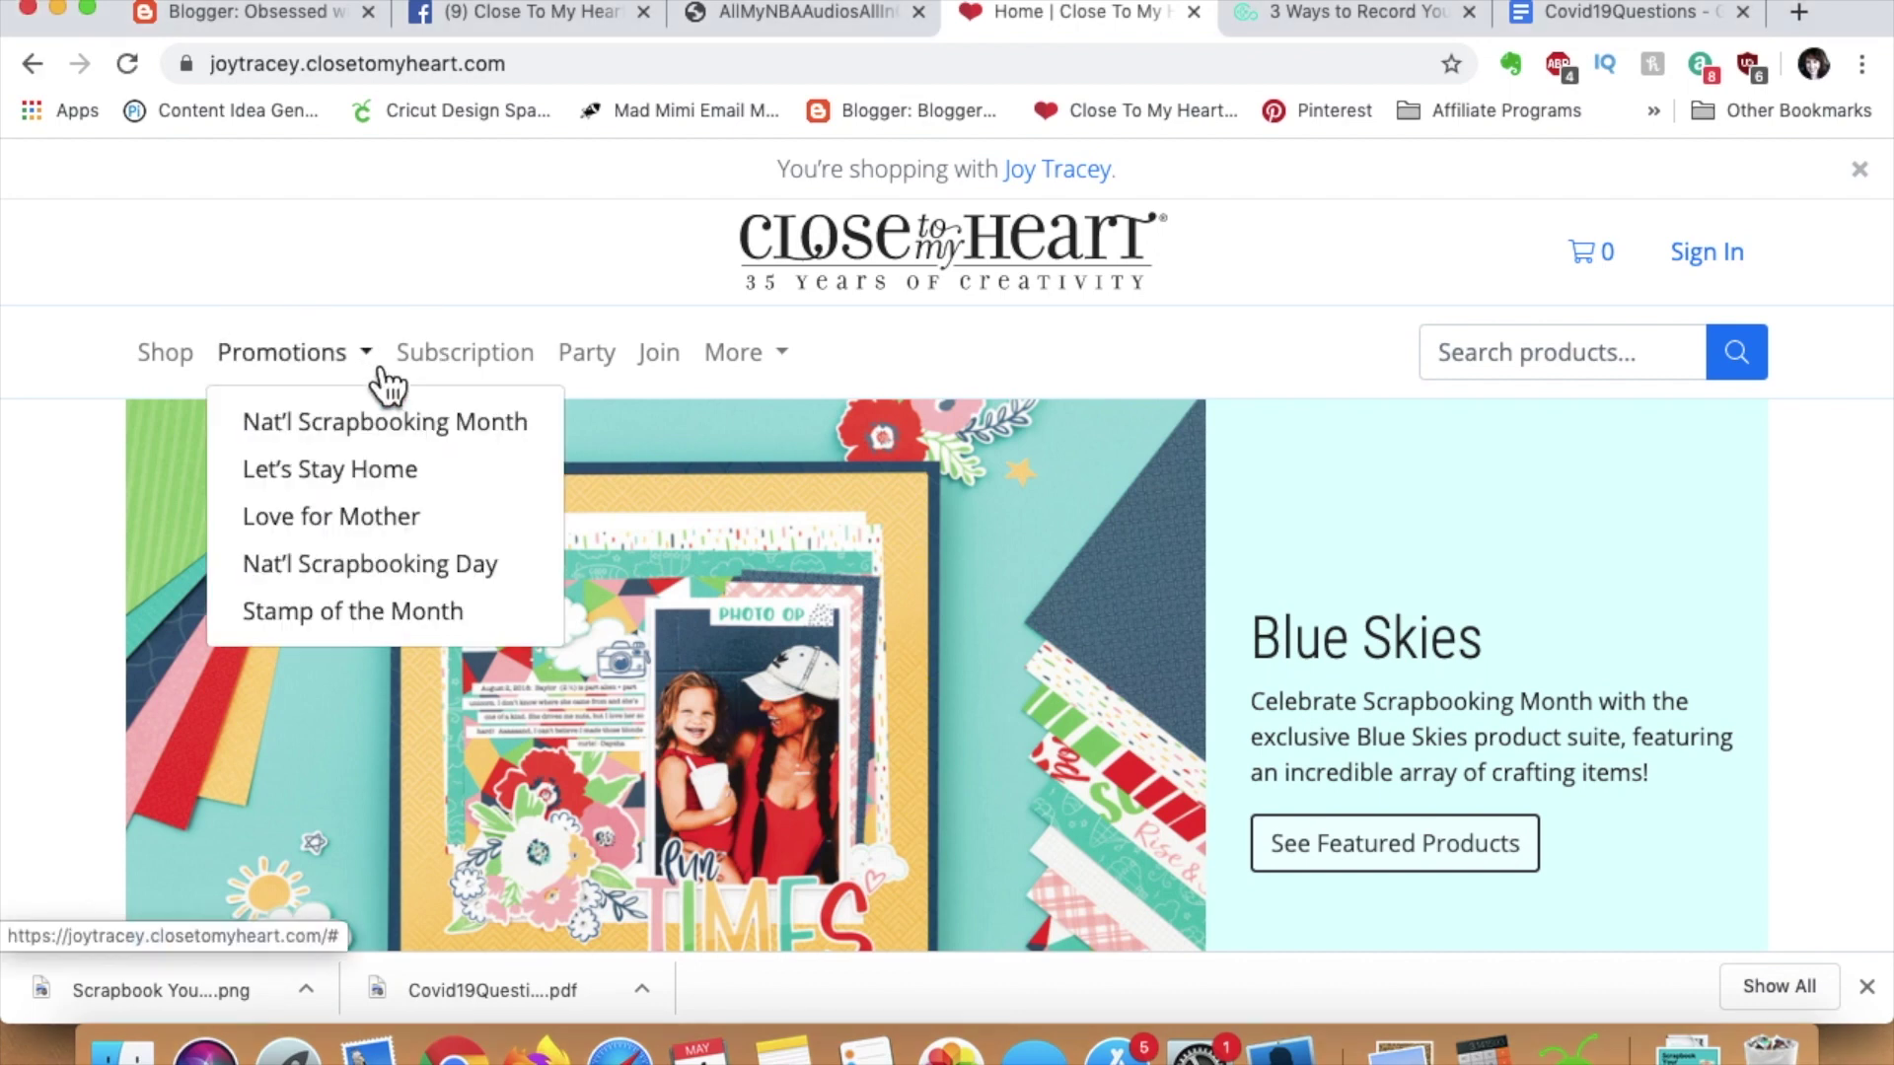
click(379, 481)
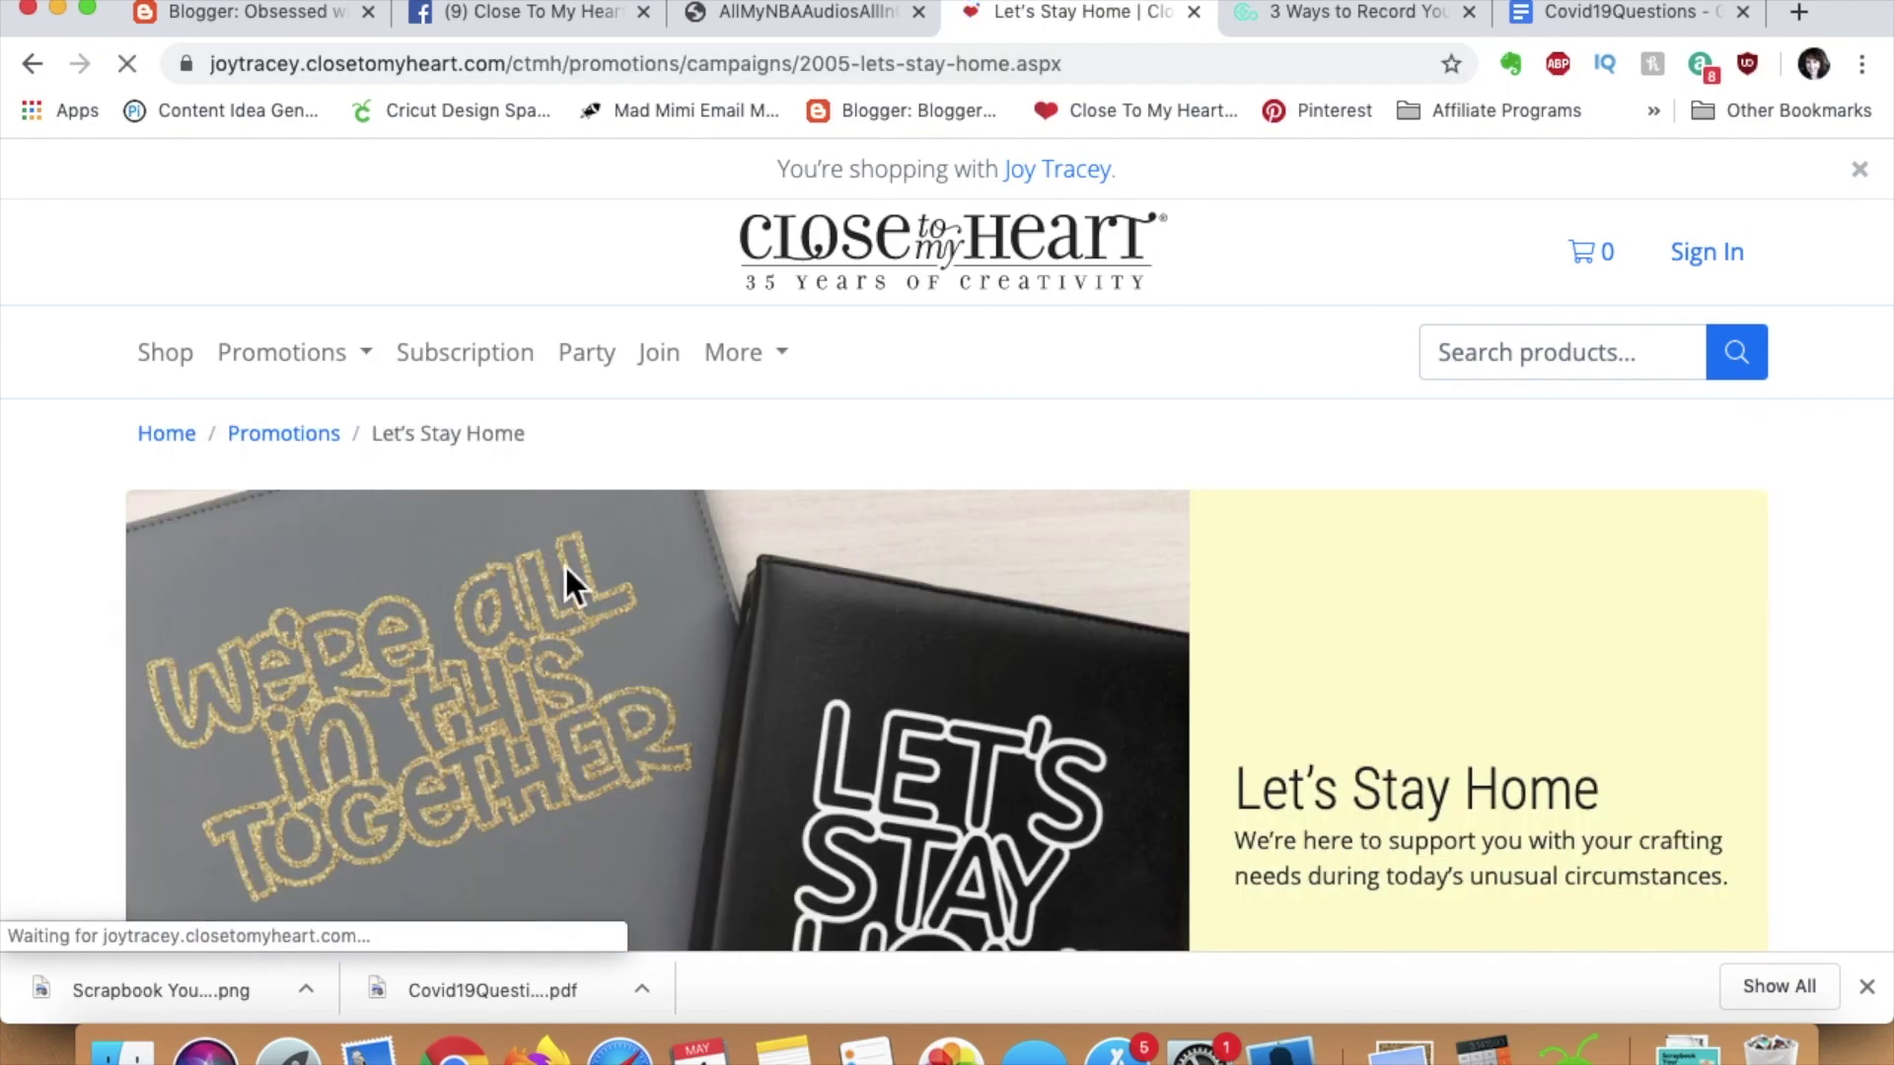
Scroll down the Let's Stay Home page to the Free SVG Downloads section.
scroll(666, 621, down, 3)
scroll(666, 622, down, 5)
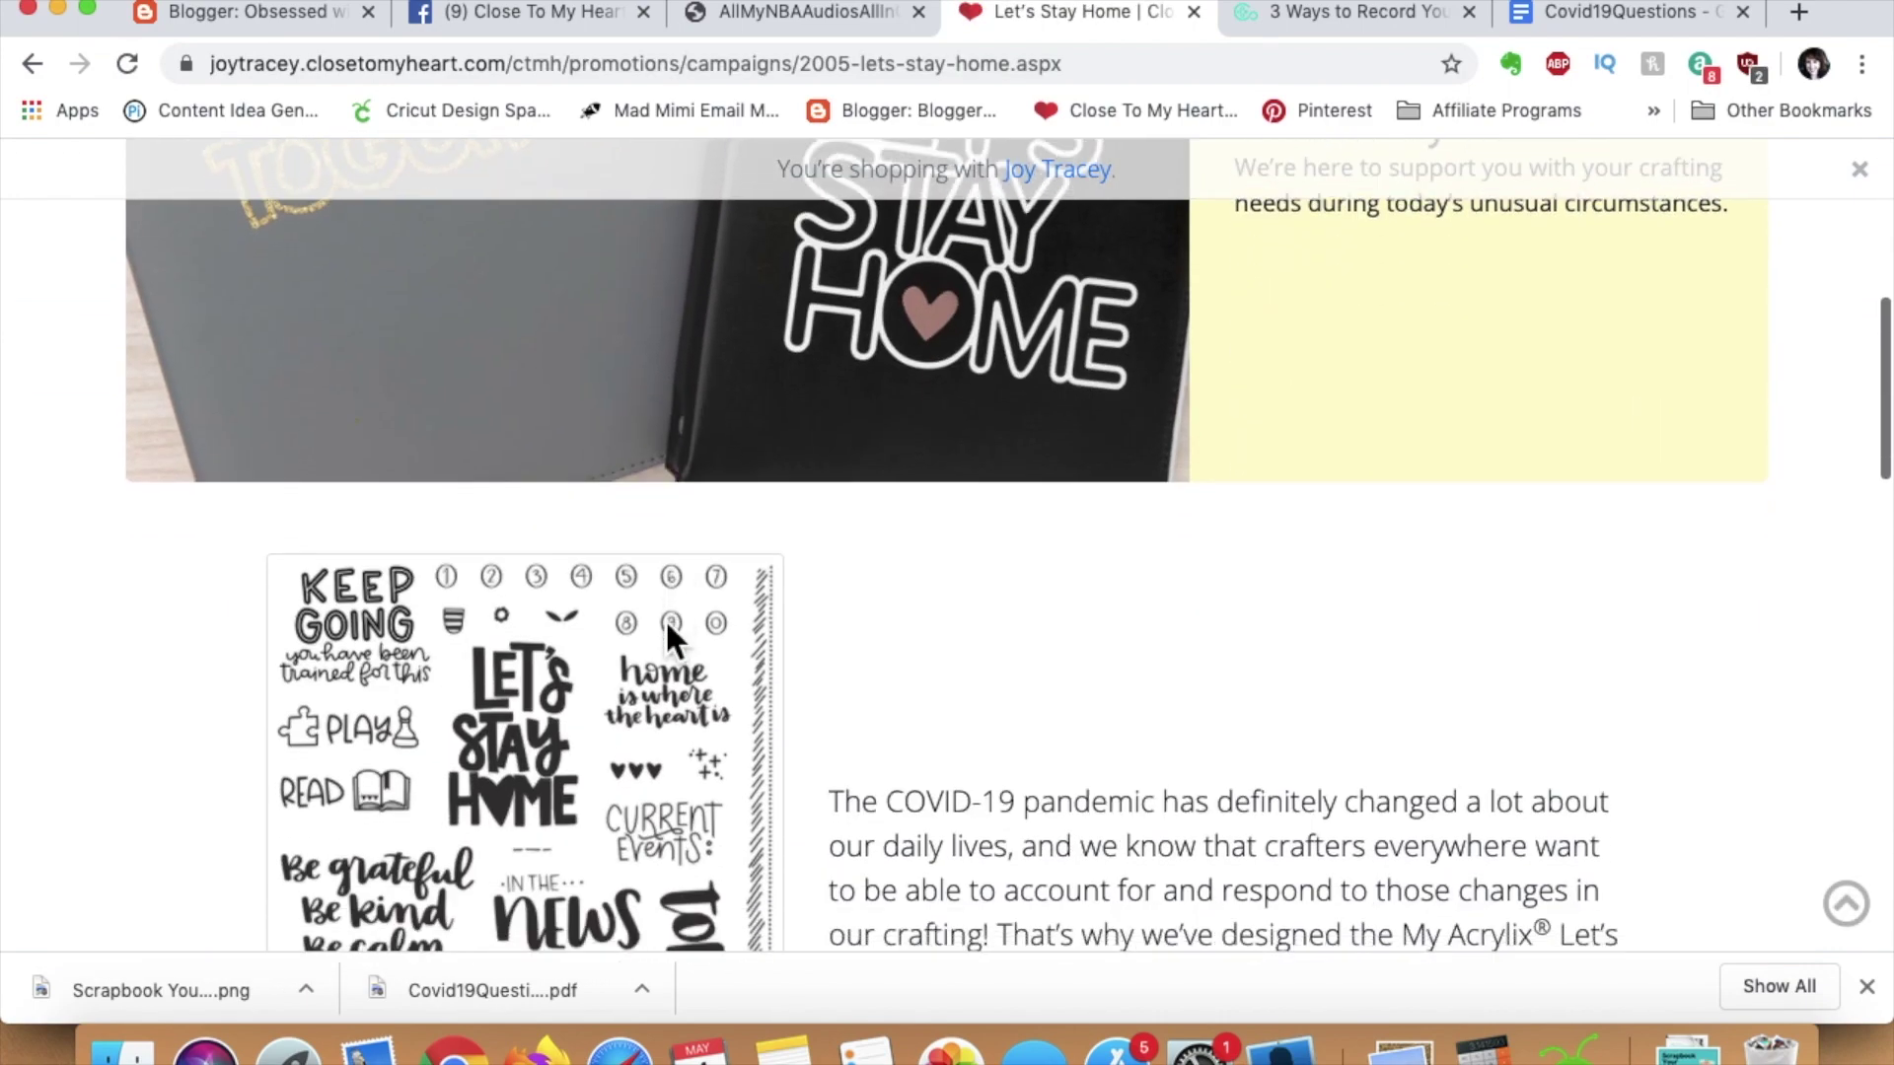
scroll(679, 646, down, 1)
scroll(679, 646, down, 2)
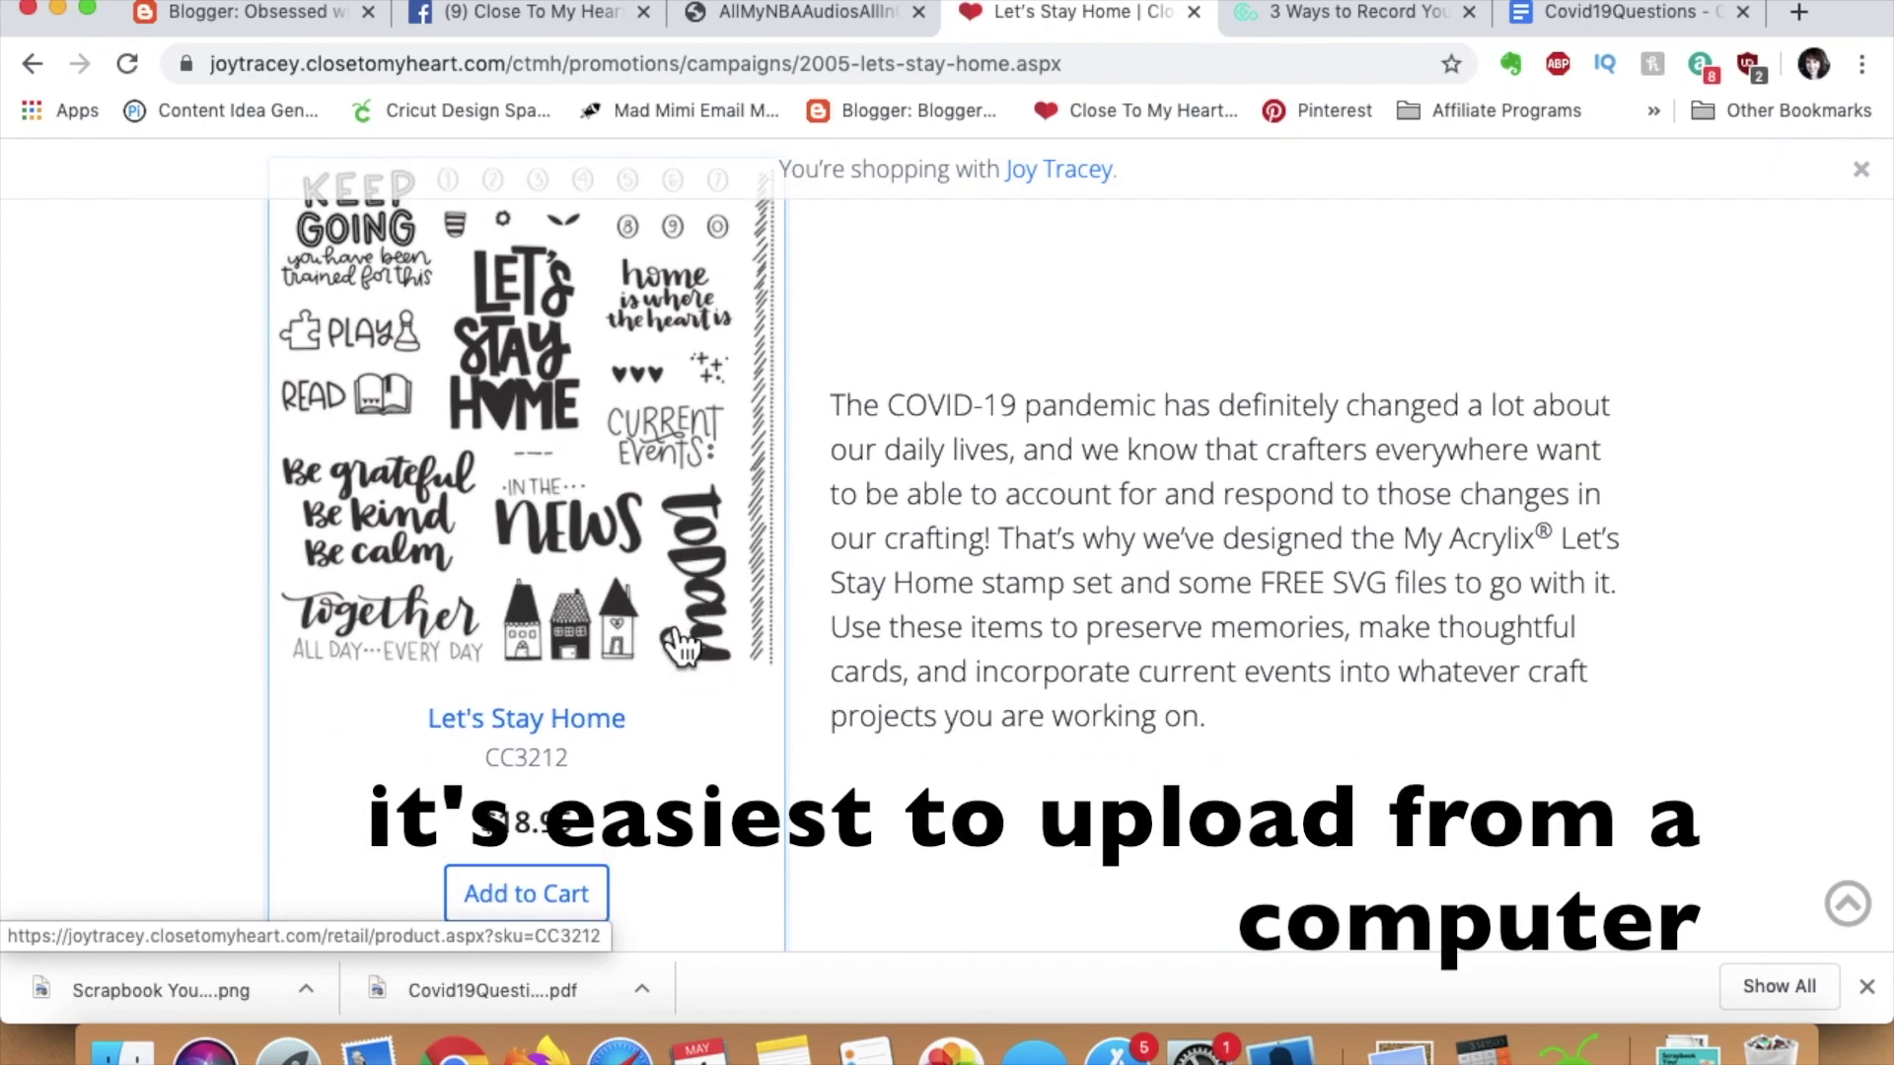
scroll(678, 646, down, 3)
scroll(679, 646, down, 1)
scroll(670, 639, down, 3)
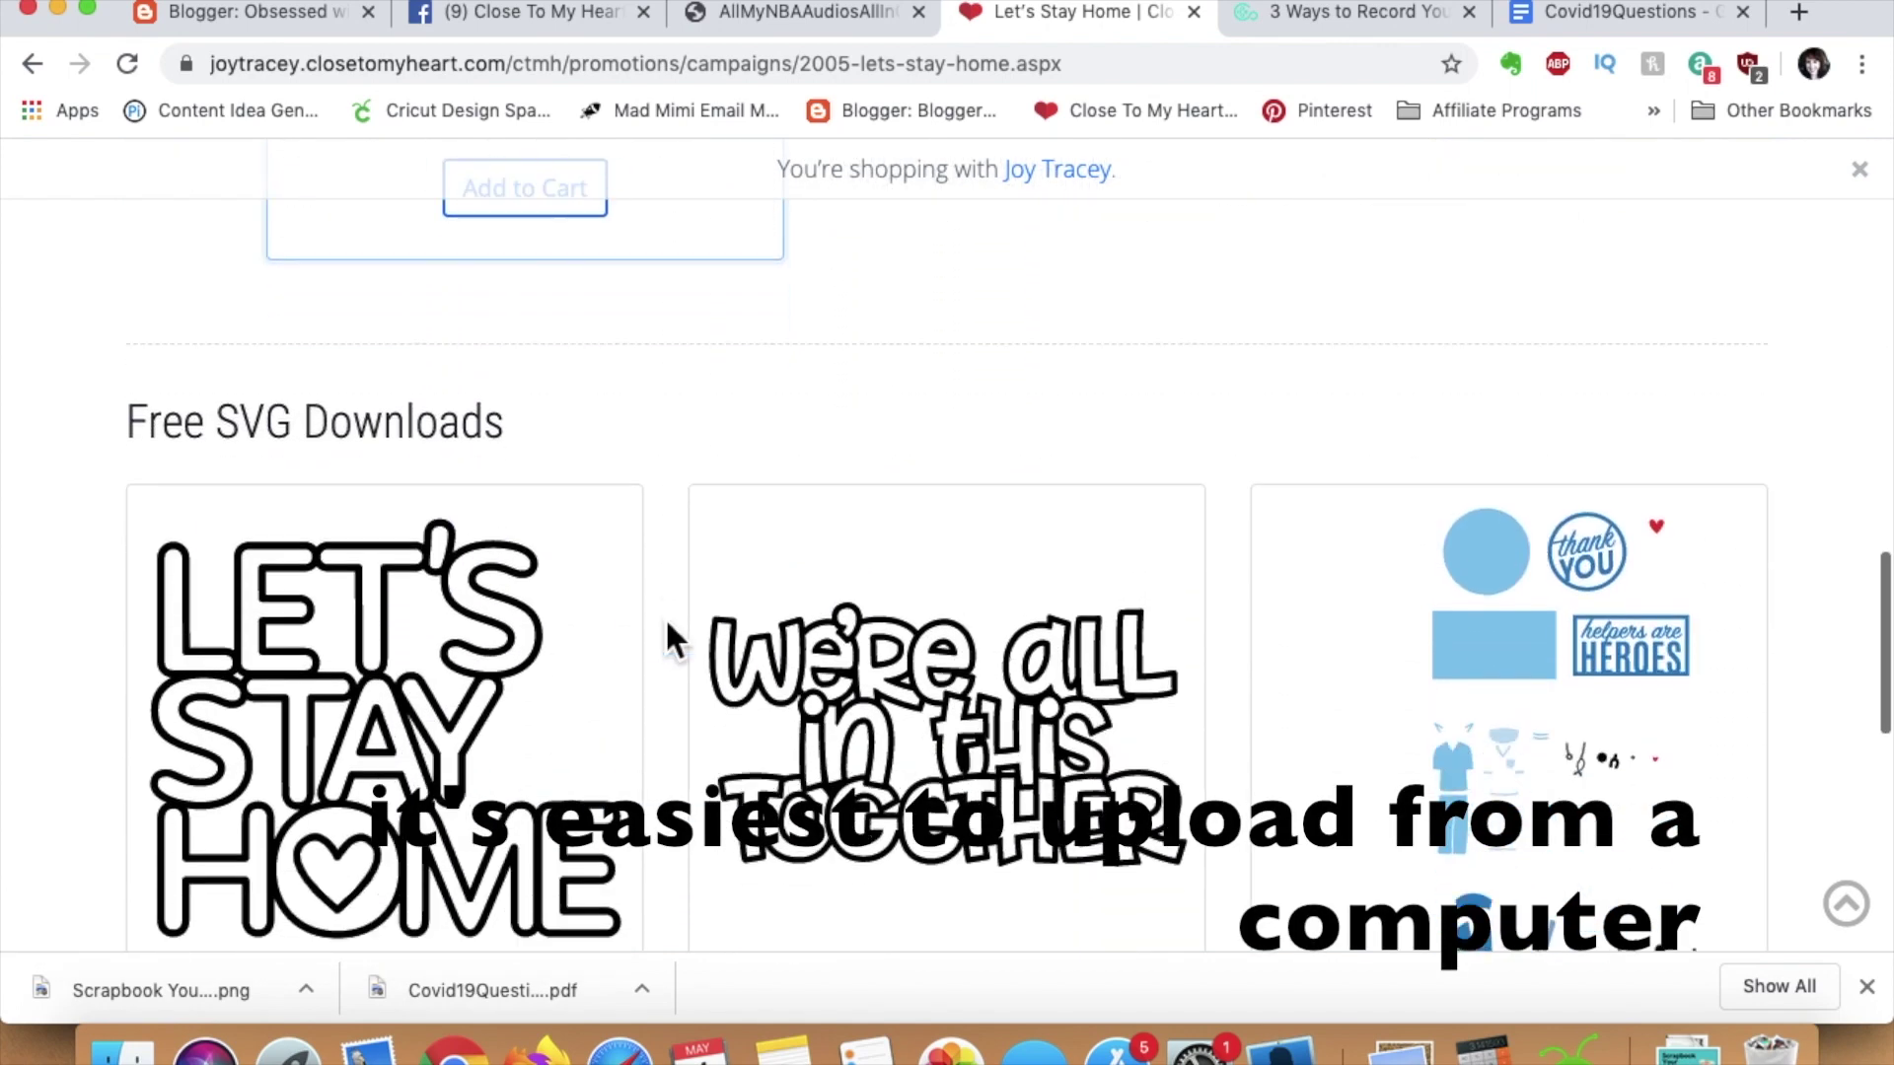
scroll(670, 639, down, 1)
scroll(671, 639, down, 1)
scroll(664, 618, down, 1)
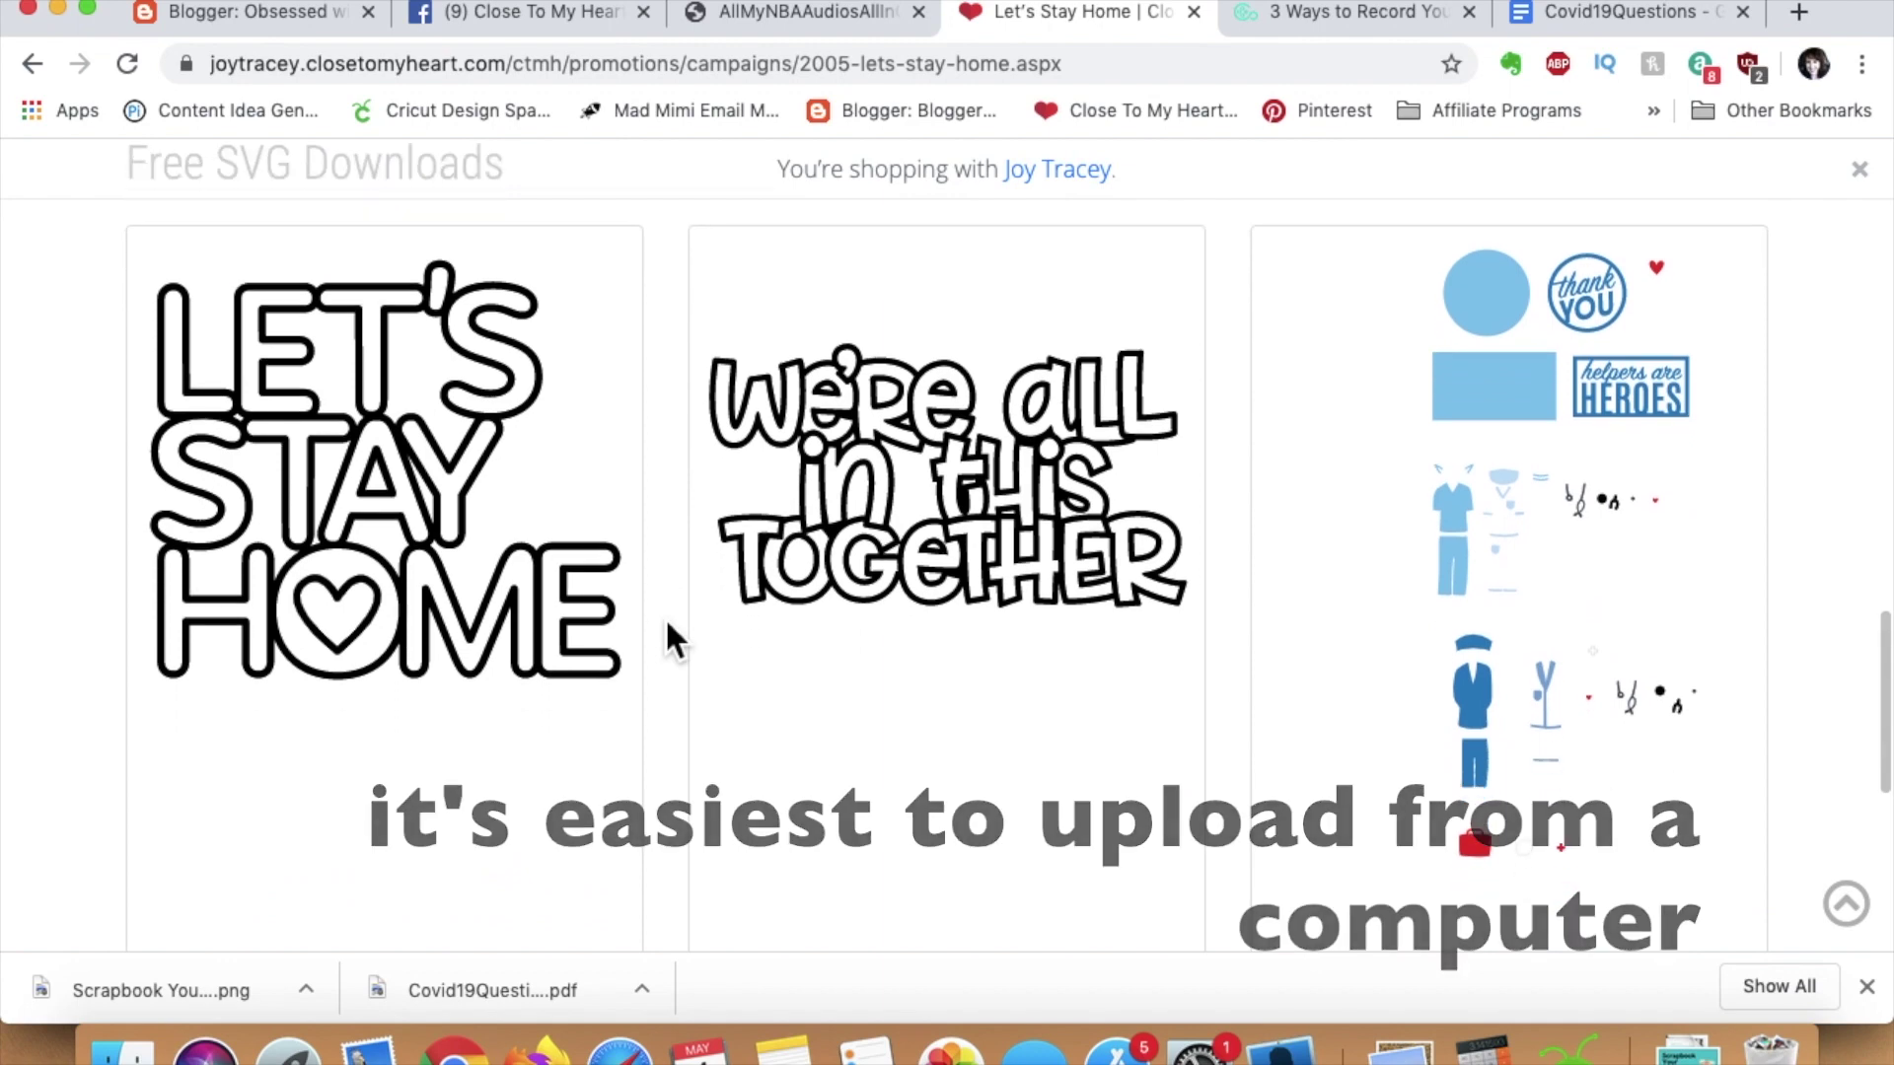
scroll(665, 617, down, 1)
scroll(664, 617, down, 2)
scroll(665, 617, down, 1)
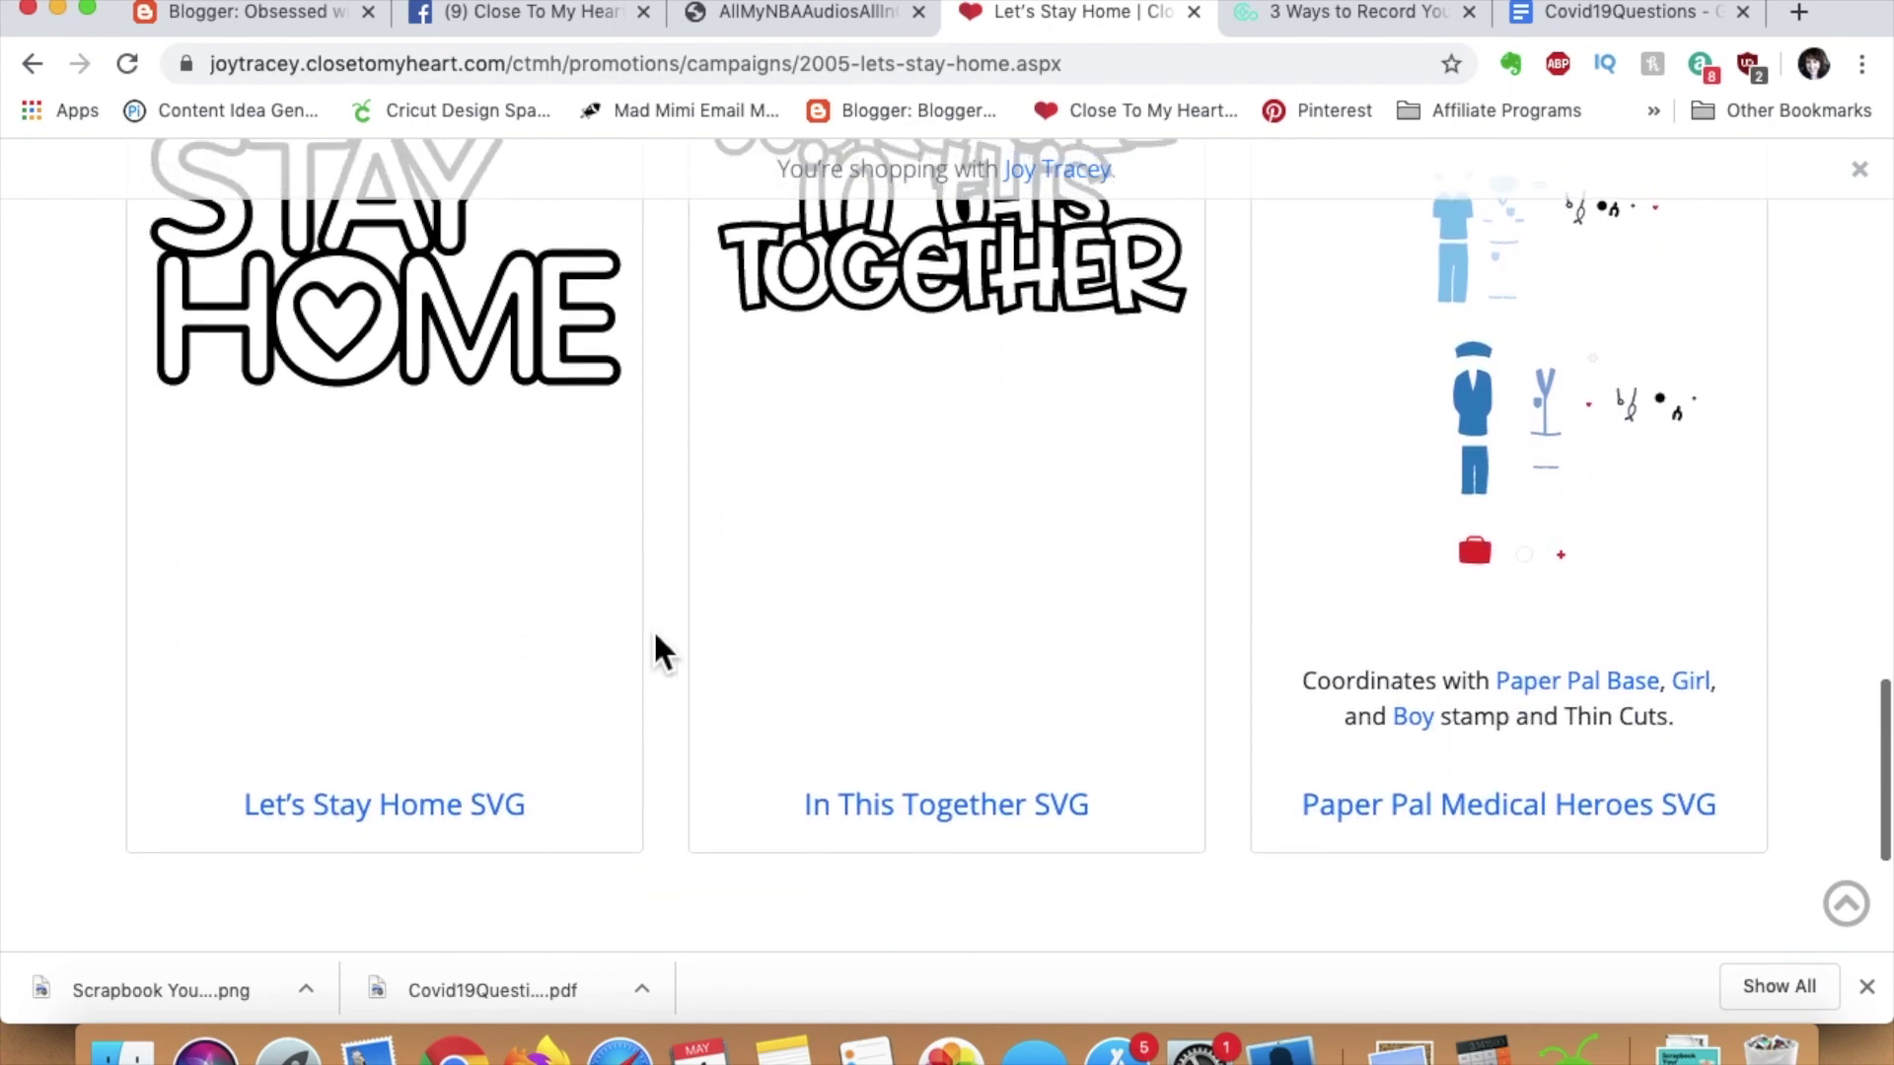
Download the Let's Stay Home, In This Together and Paper Pal Medical Heroes SVGs.
click(446, 815)
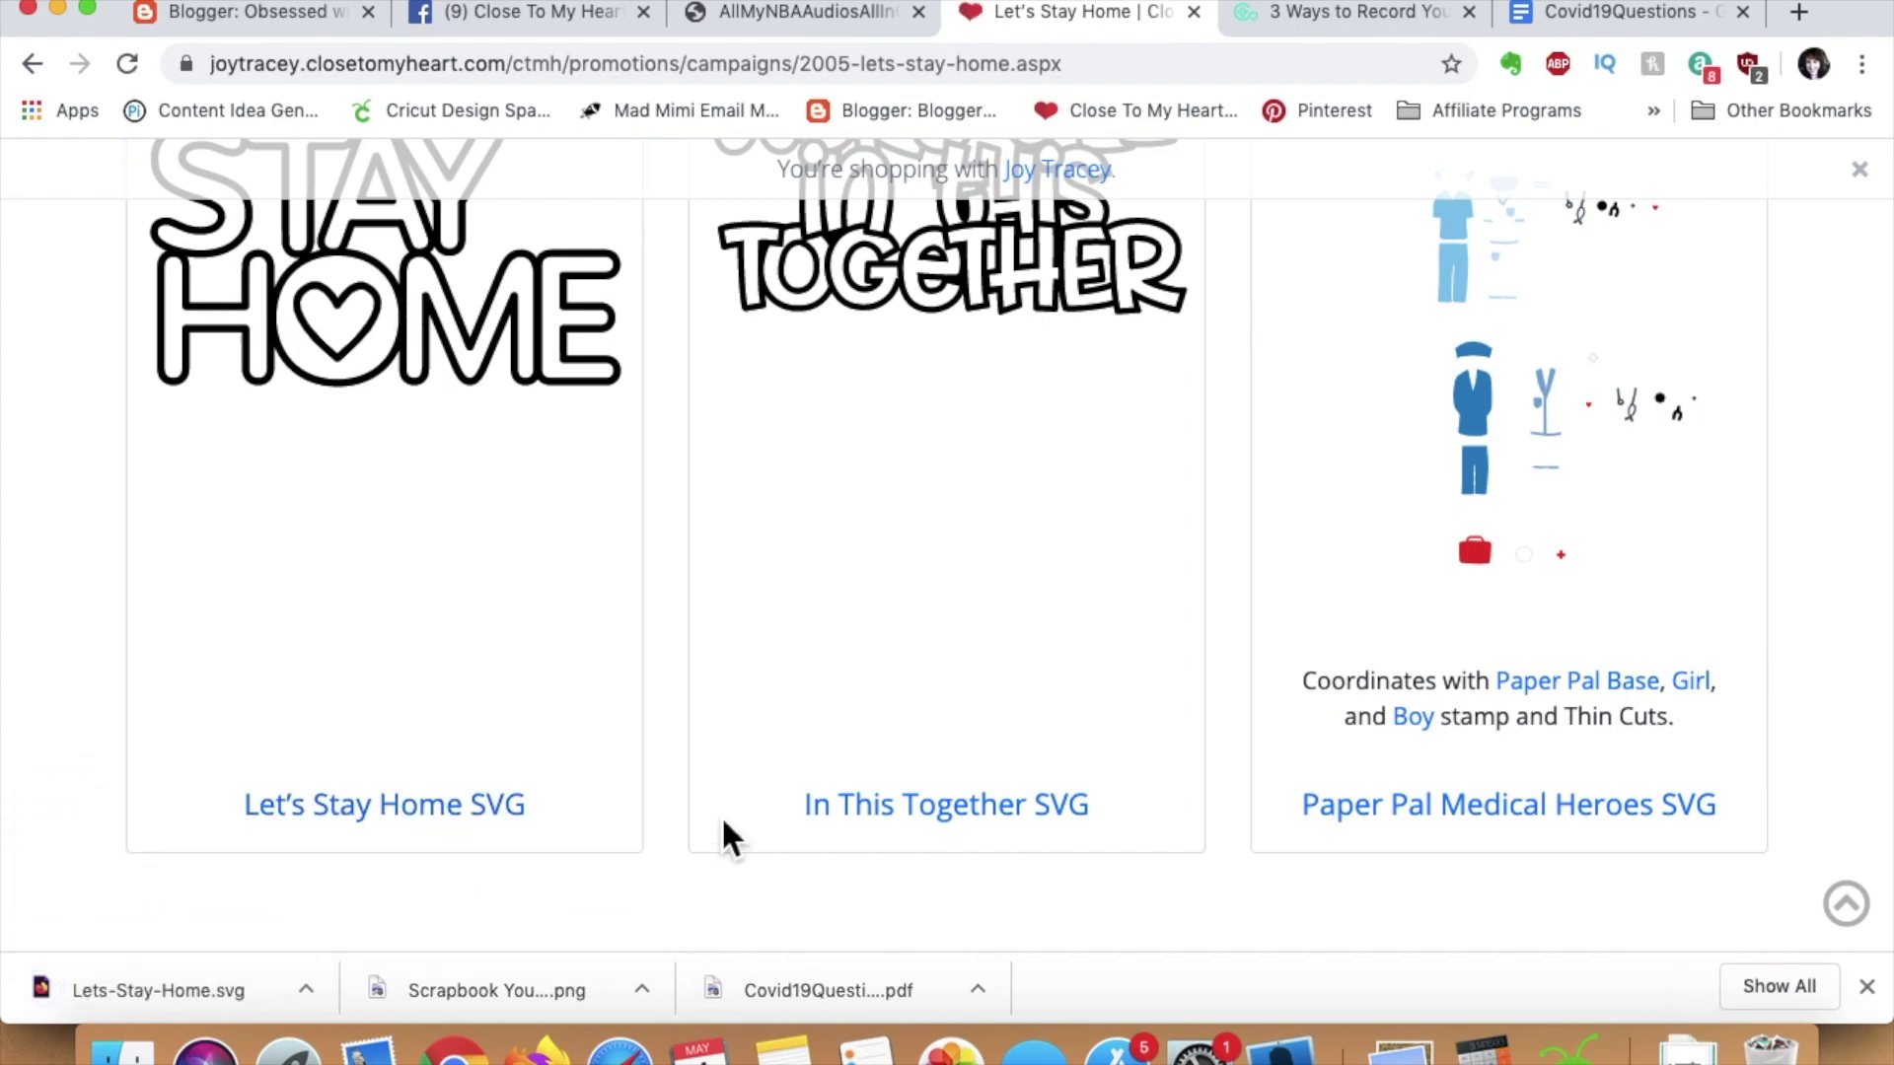
click(883, 831)
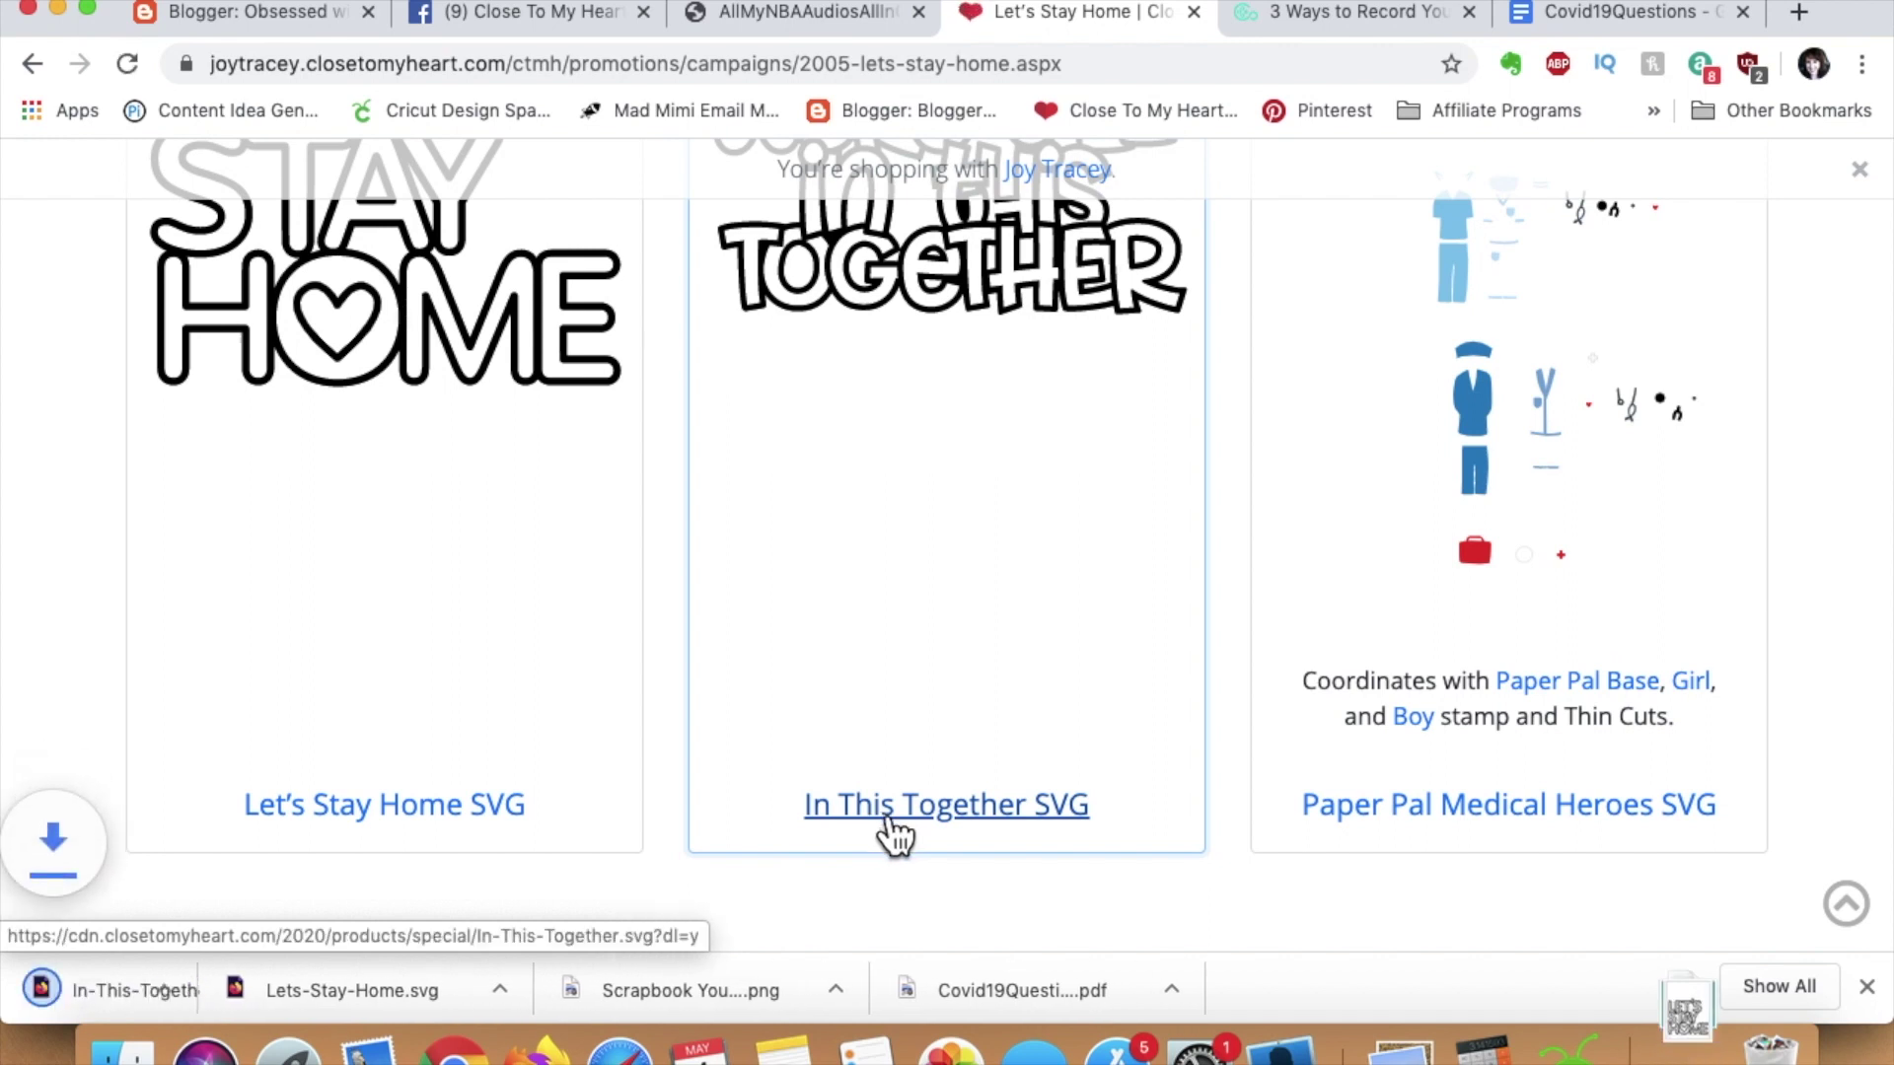
click(1353, 834)
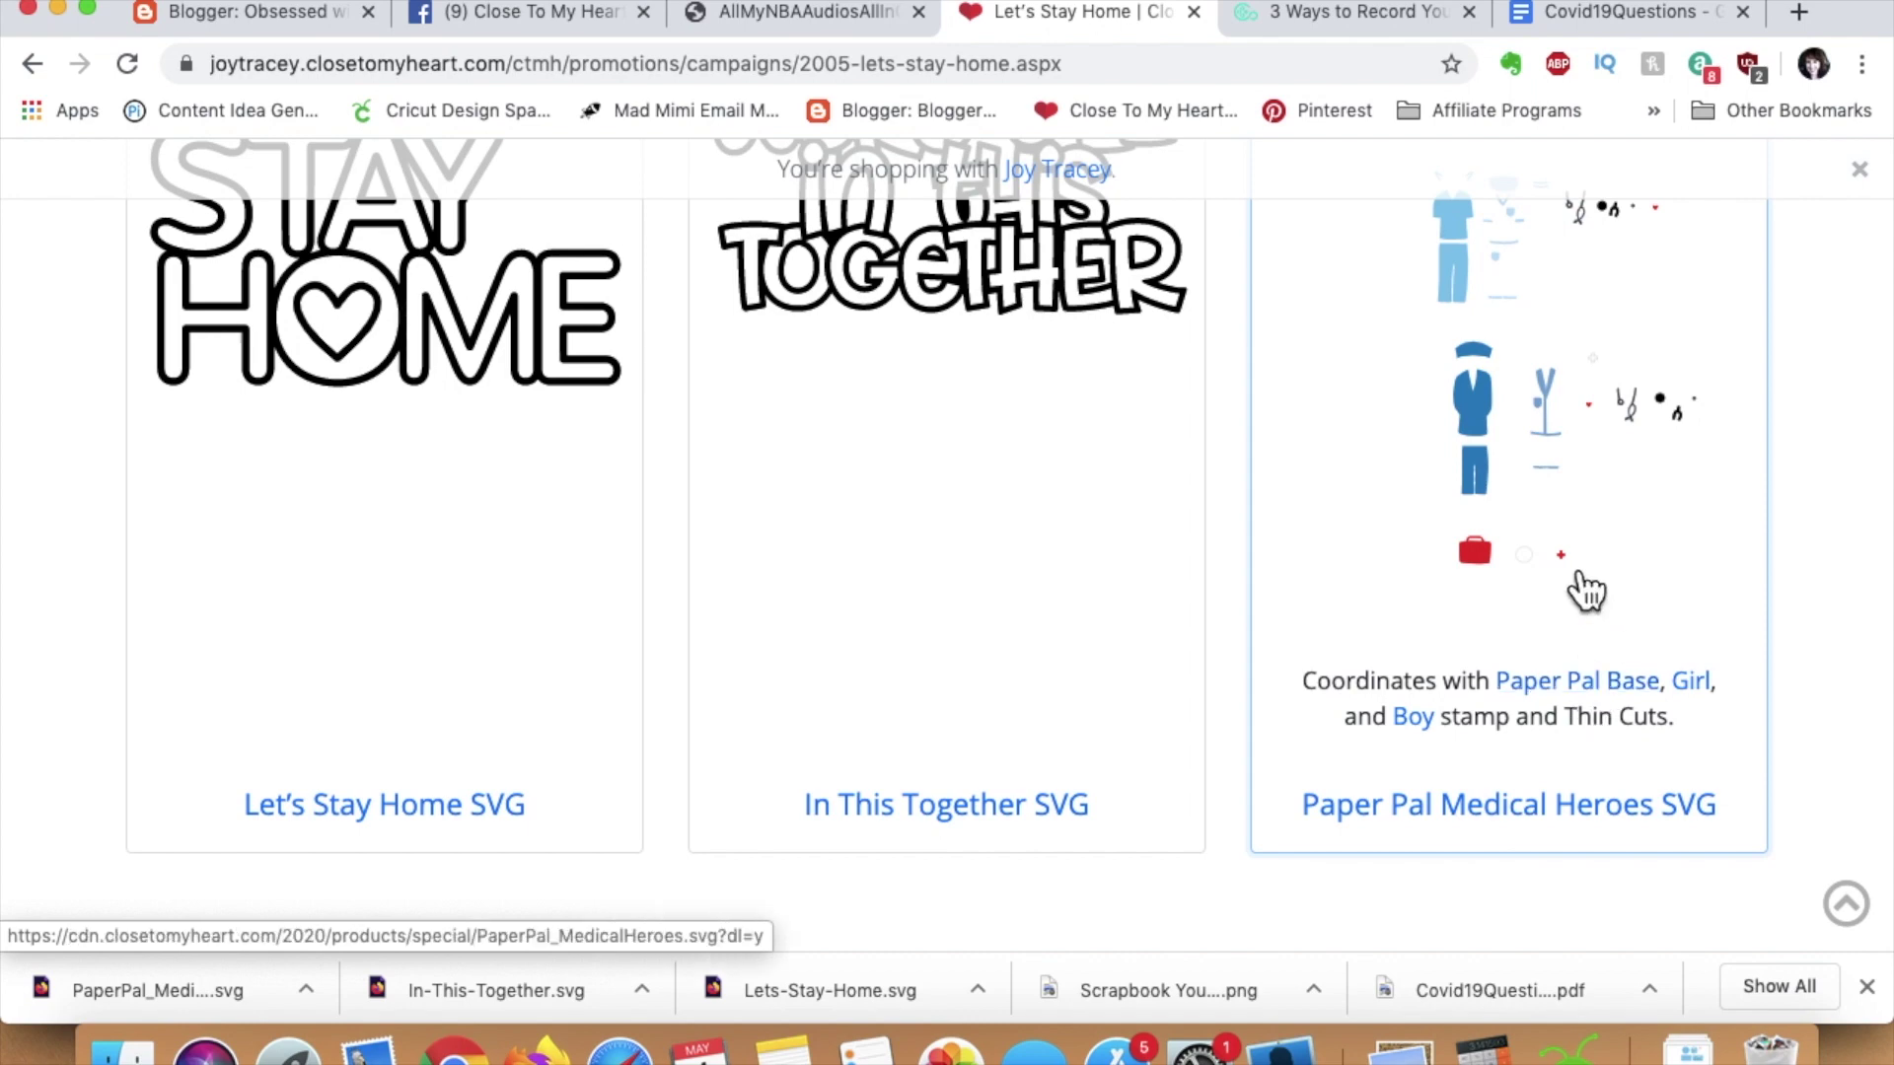
Switch to Cricut Design Space from the Dock.
scroll(1587, 591, up, 2)
scroll(1586, 591, up, 2)
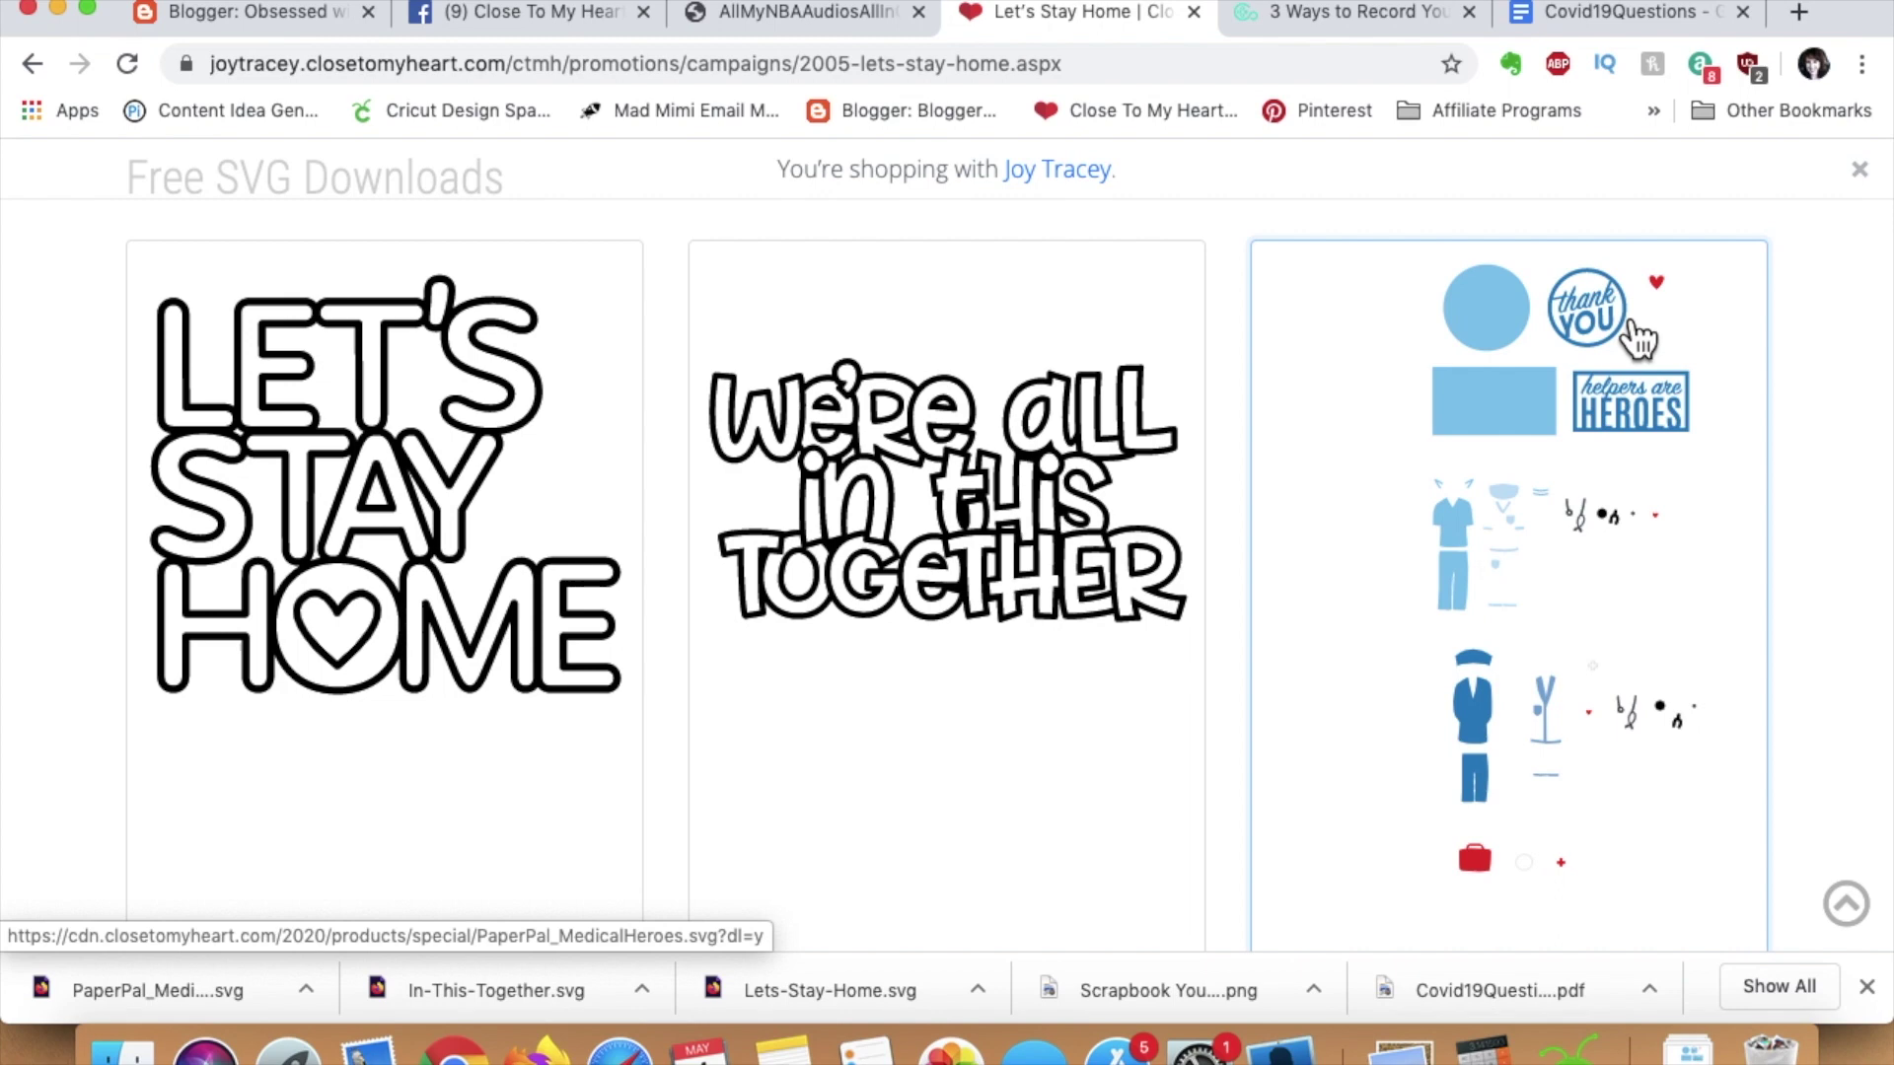
scroll(1622, 611, down, 2)
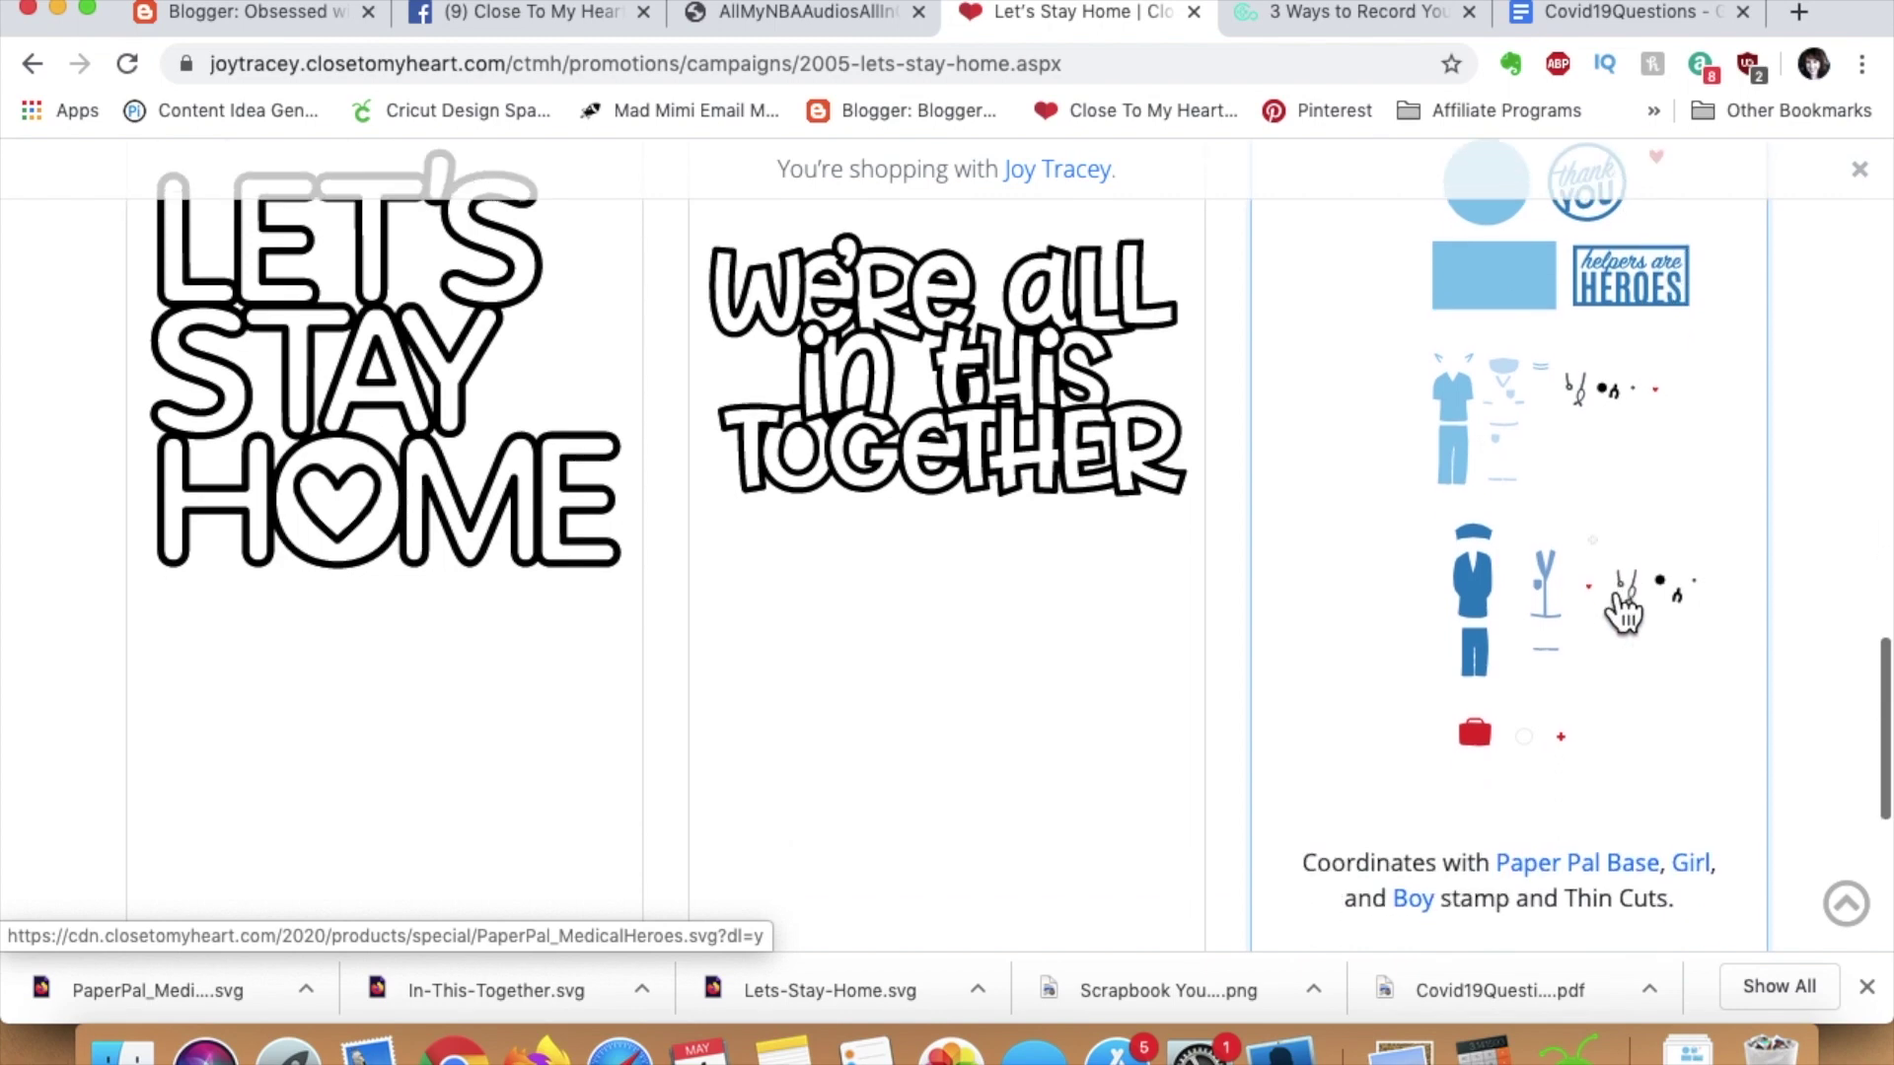
scroll(1618, 611, down, 3)
scroll(1619, 611, down, 1)
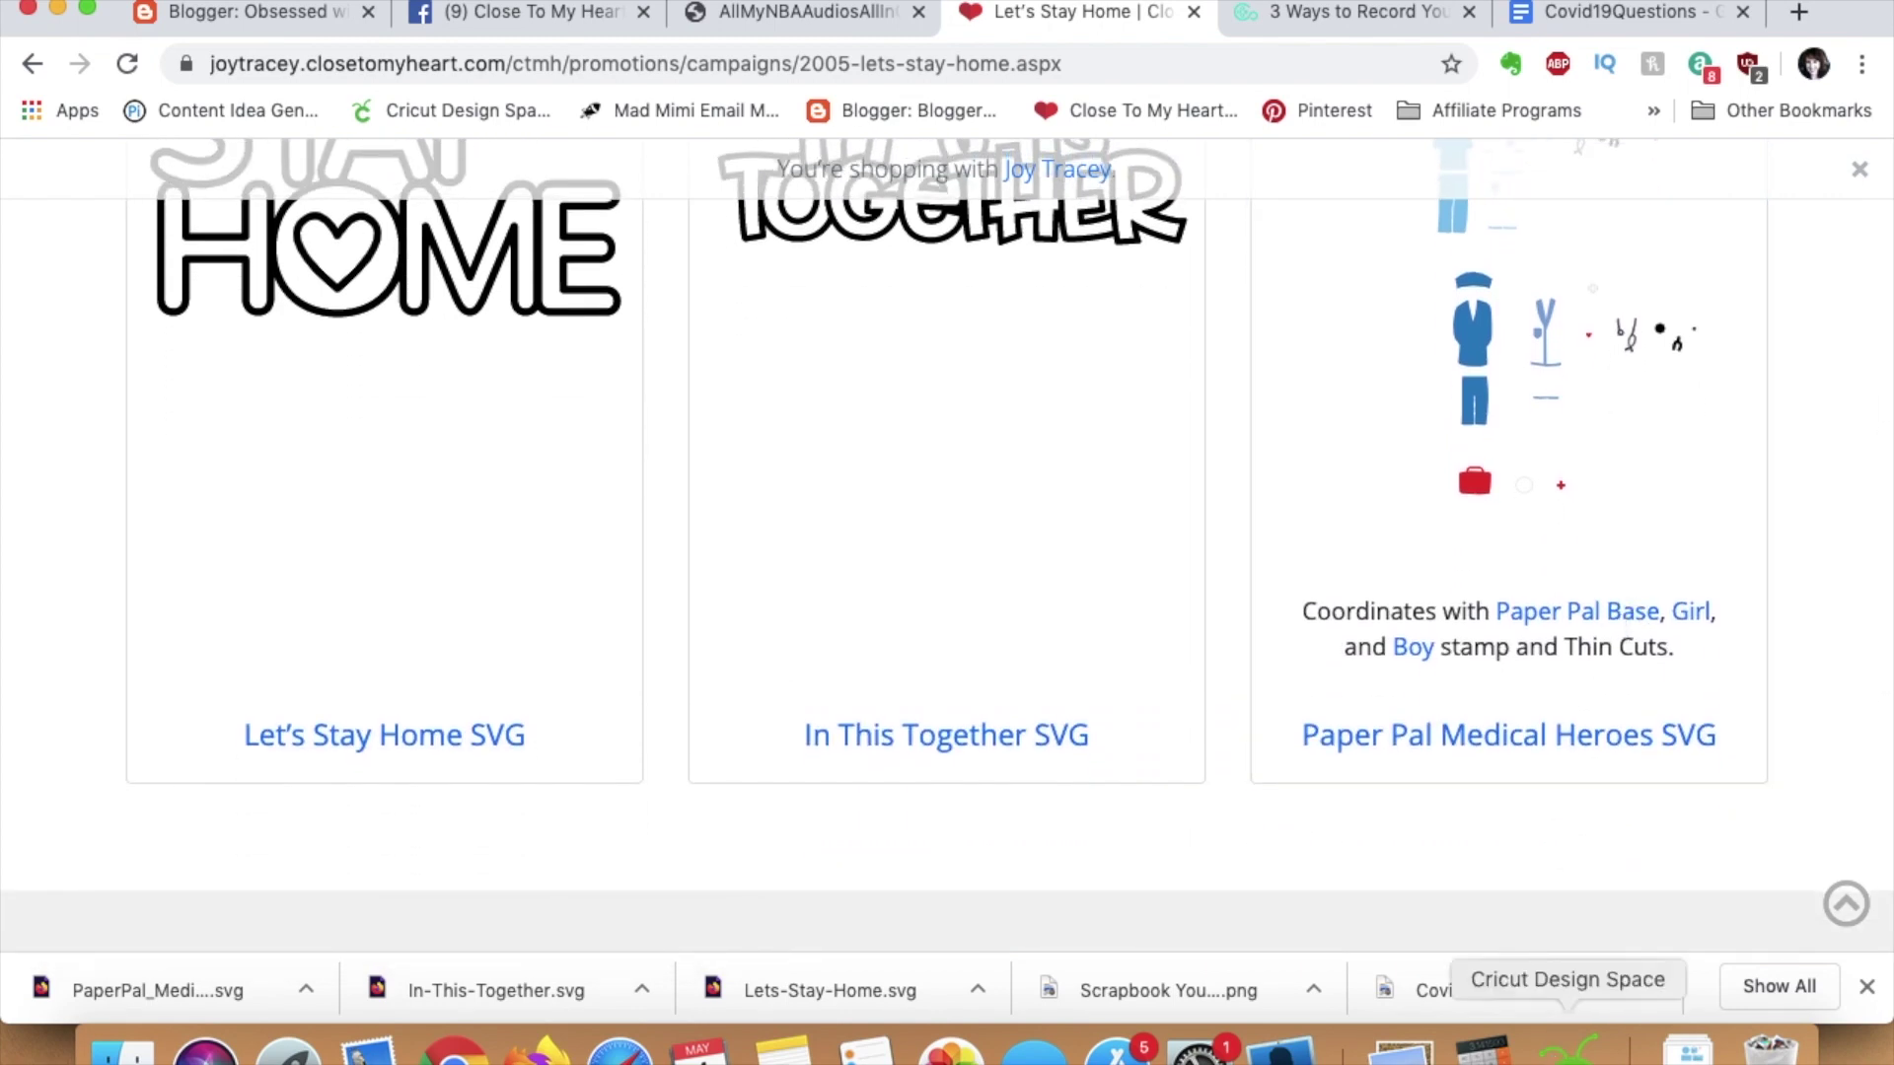
click(1570, 1048)
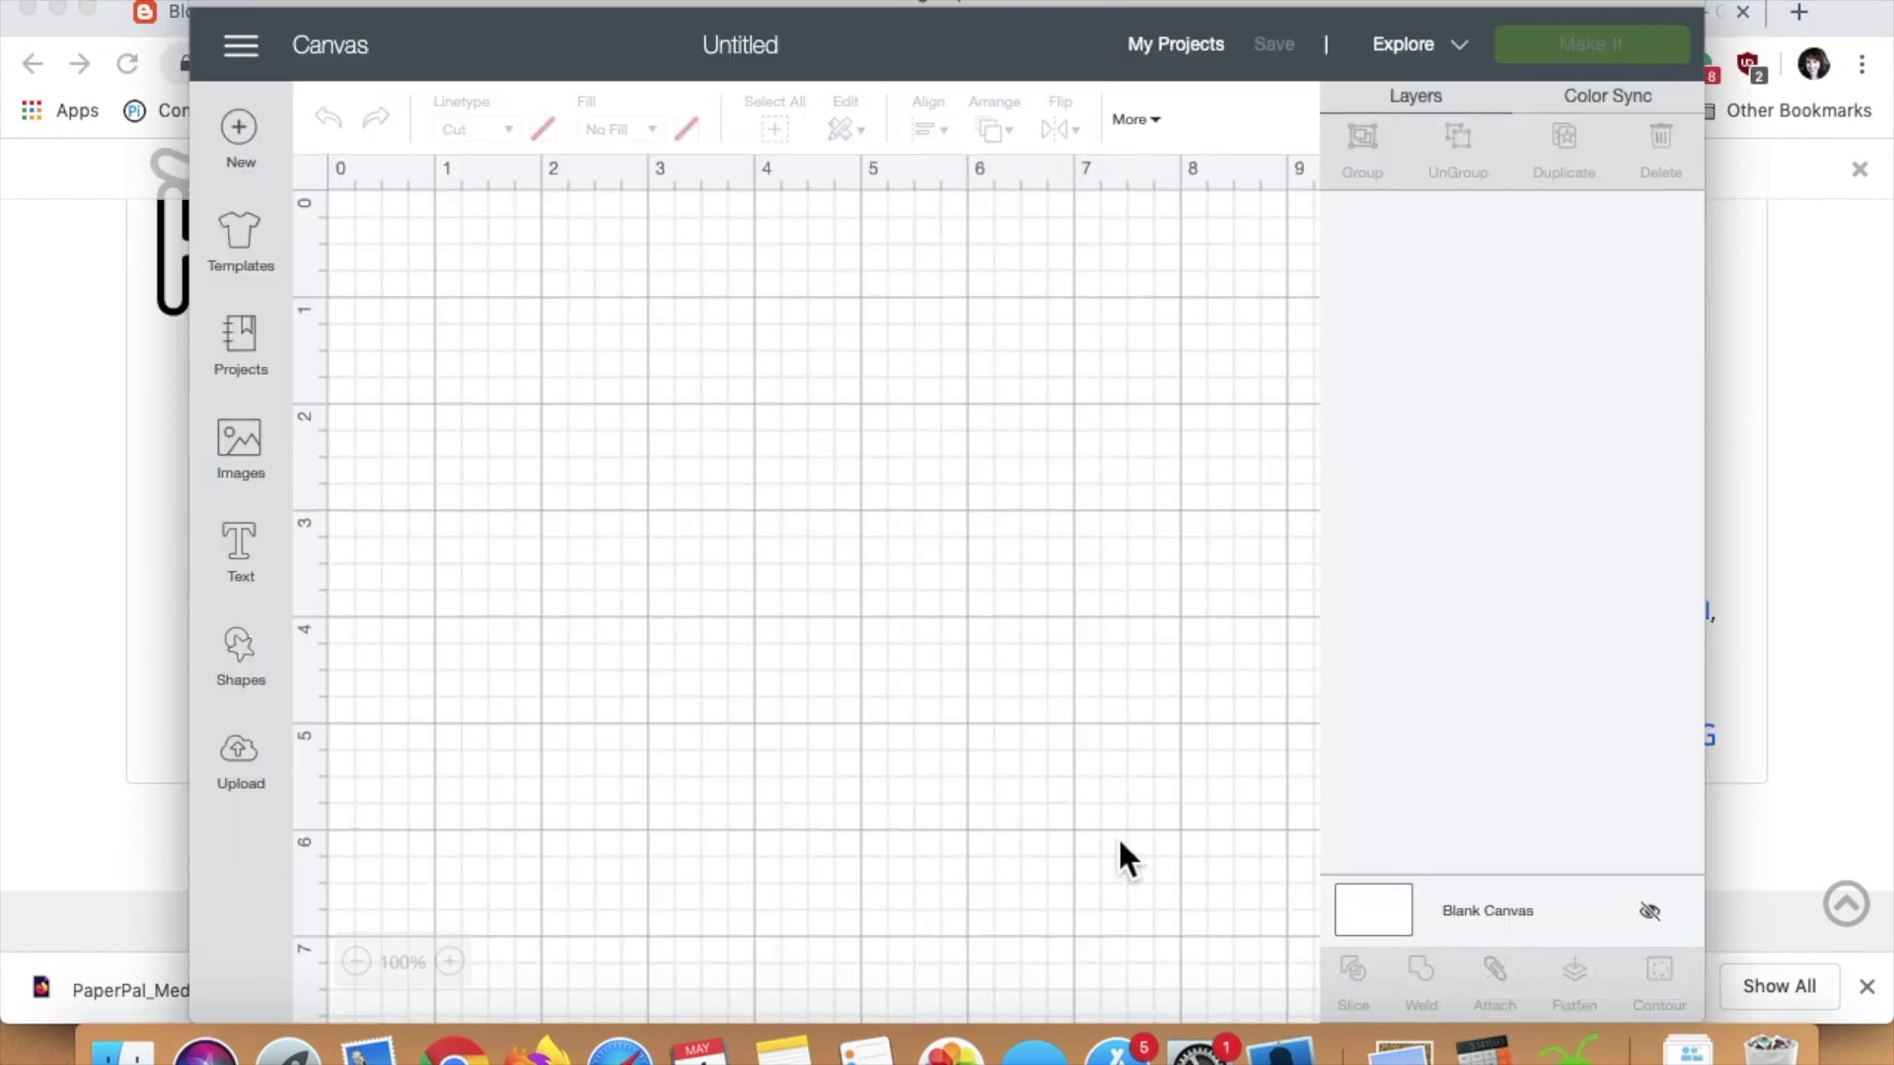
Start a new image upload from the Upload panel.
click(259, 777)
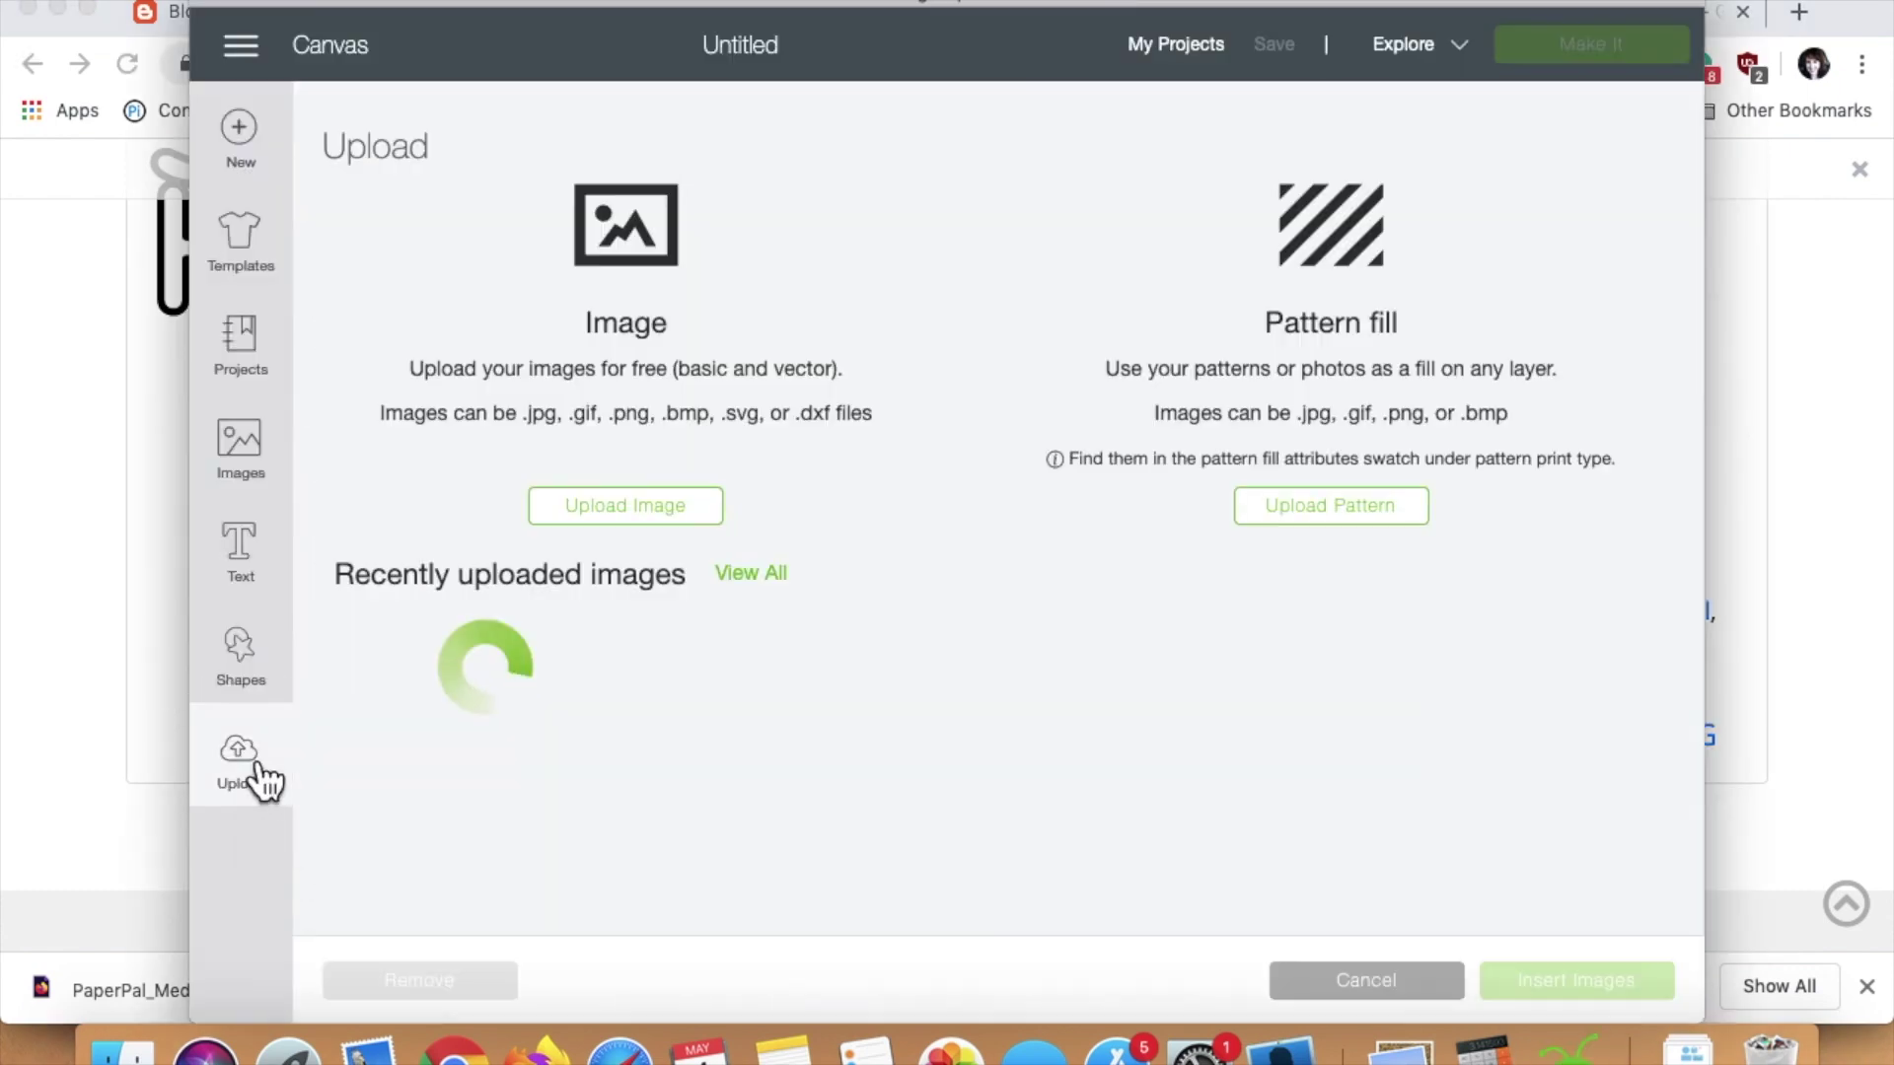
click(643, 523)
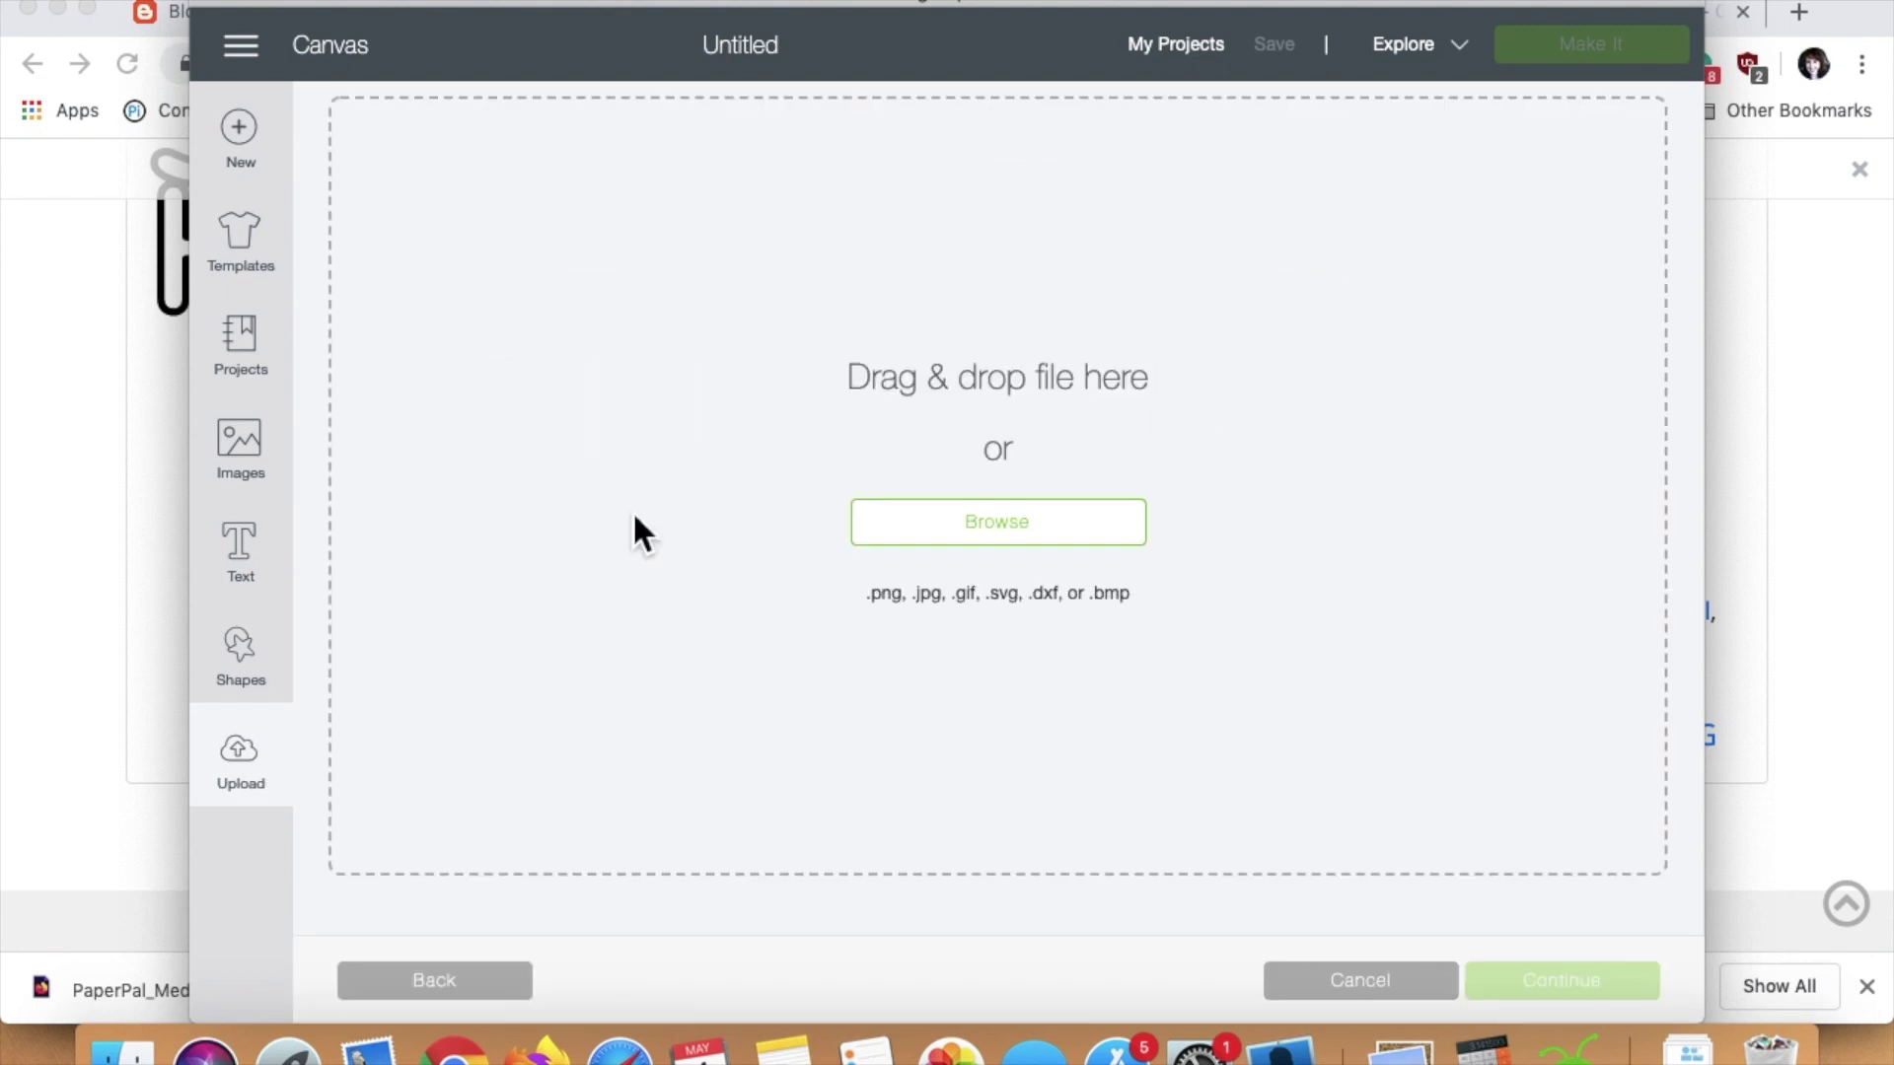
Load In-This-Together.svg from the Downloads folder into the upload.
click(961, 538)
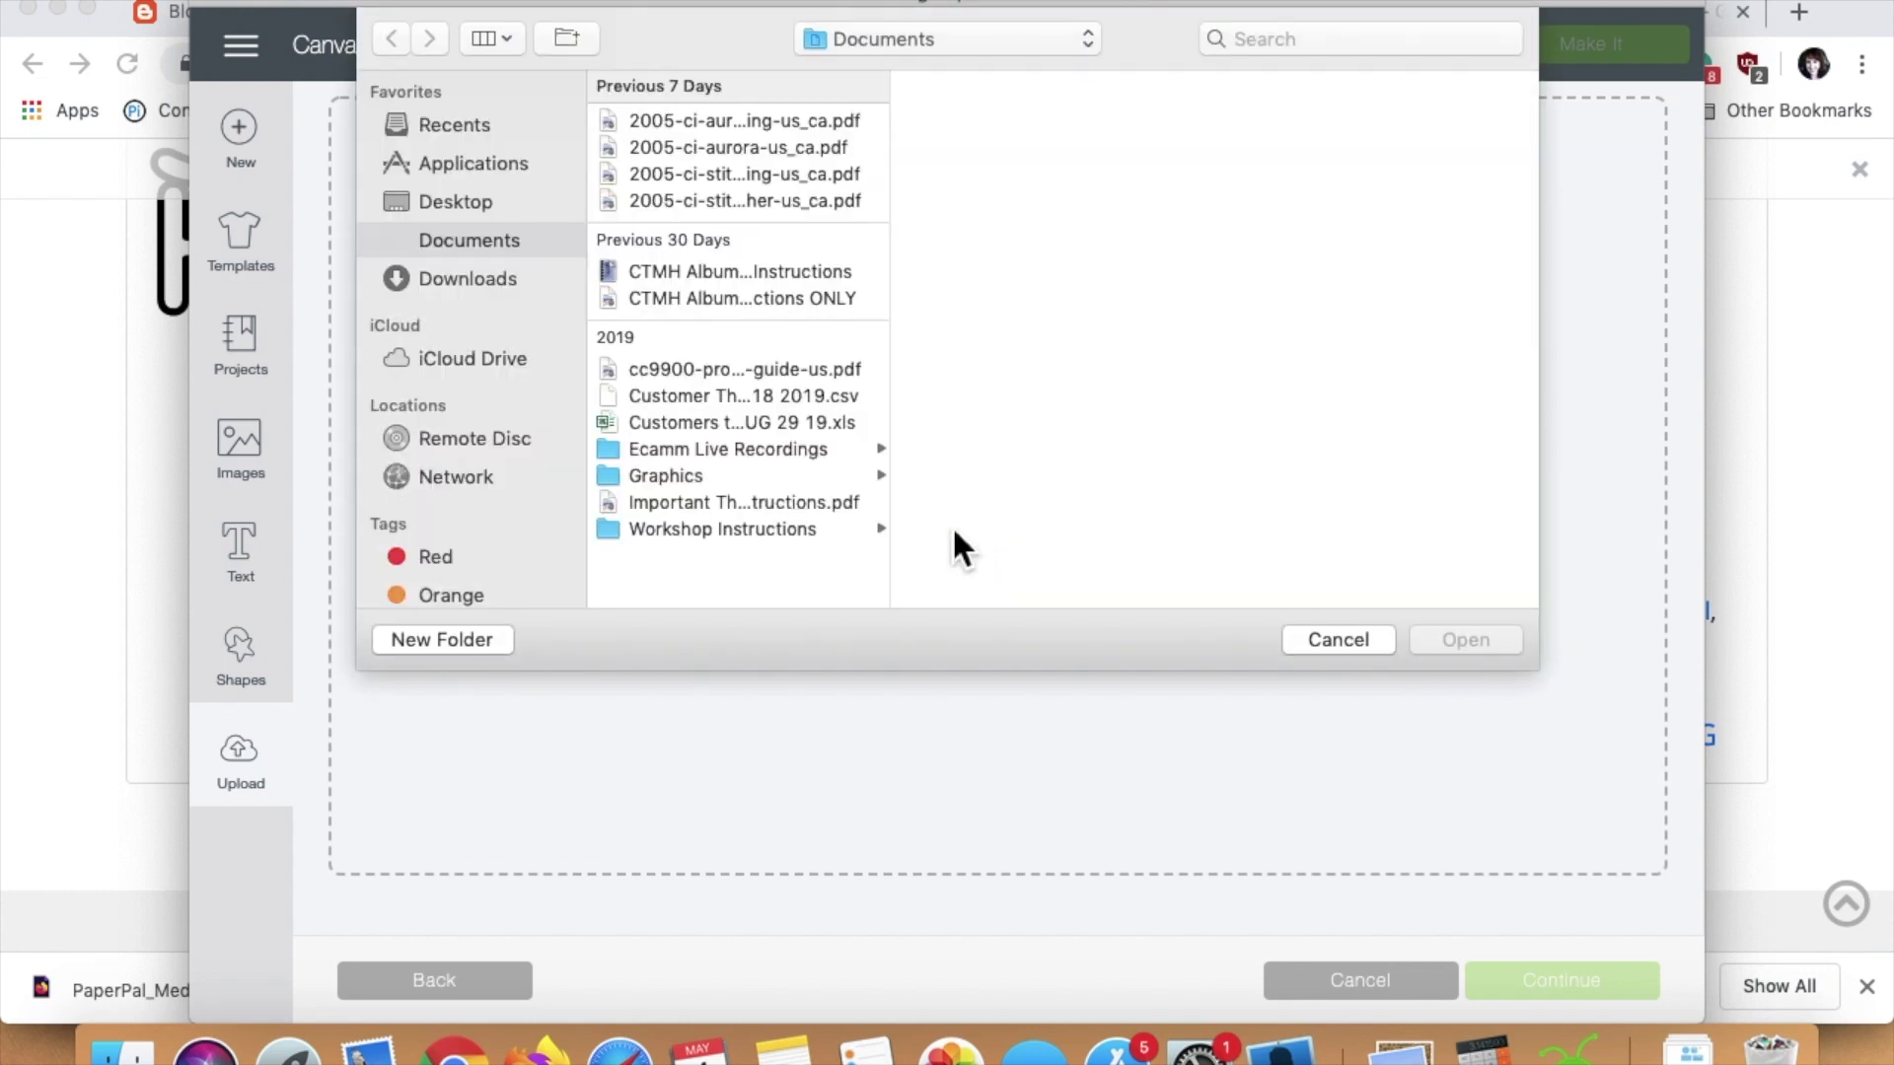
click(493, 277)
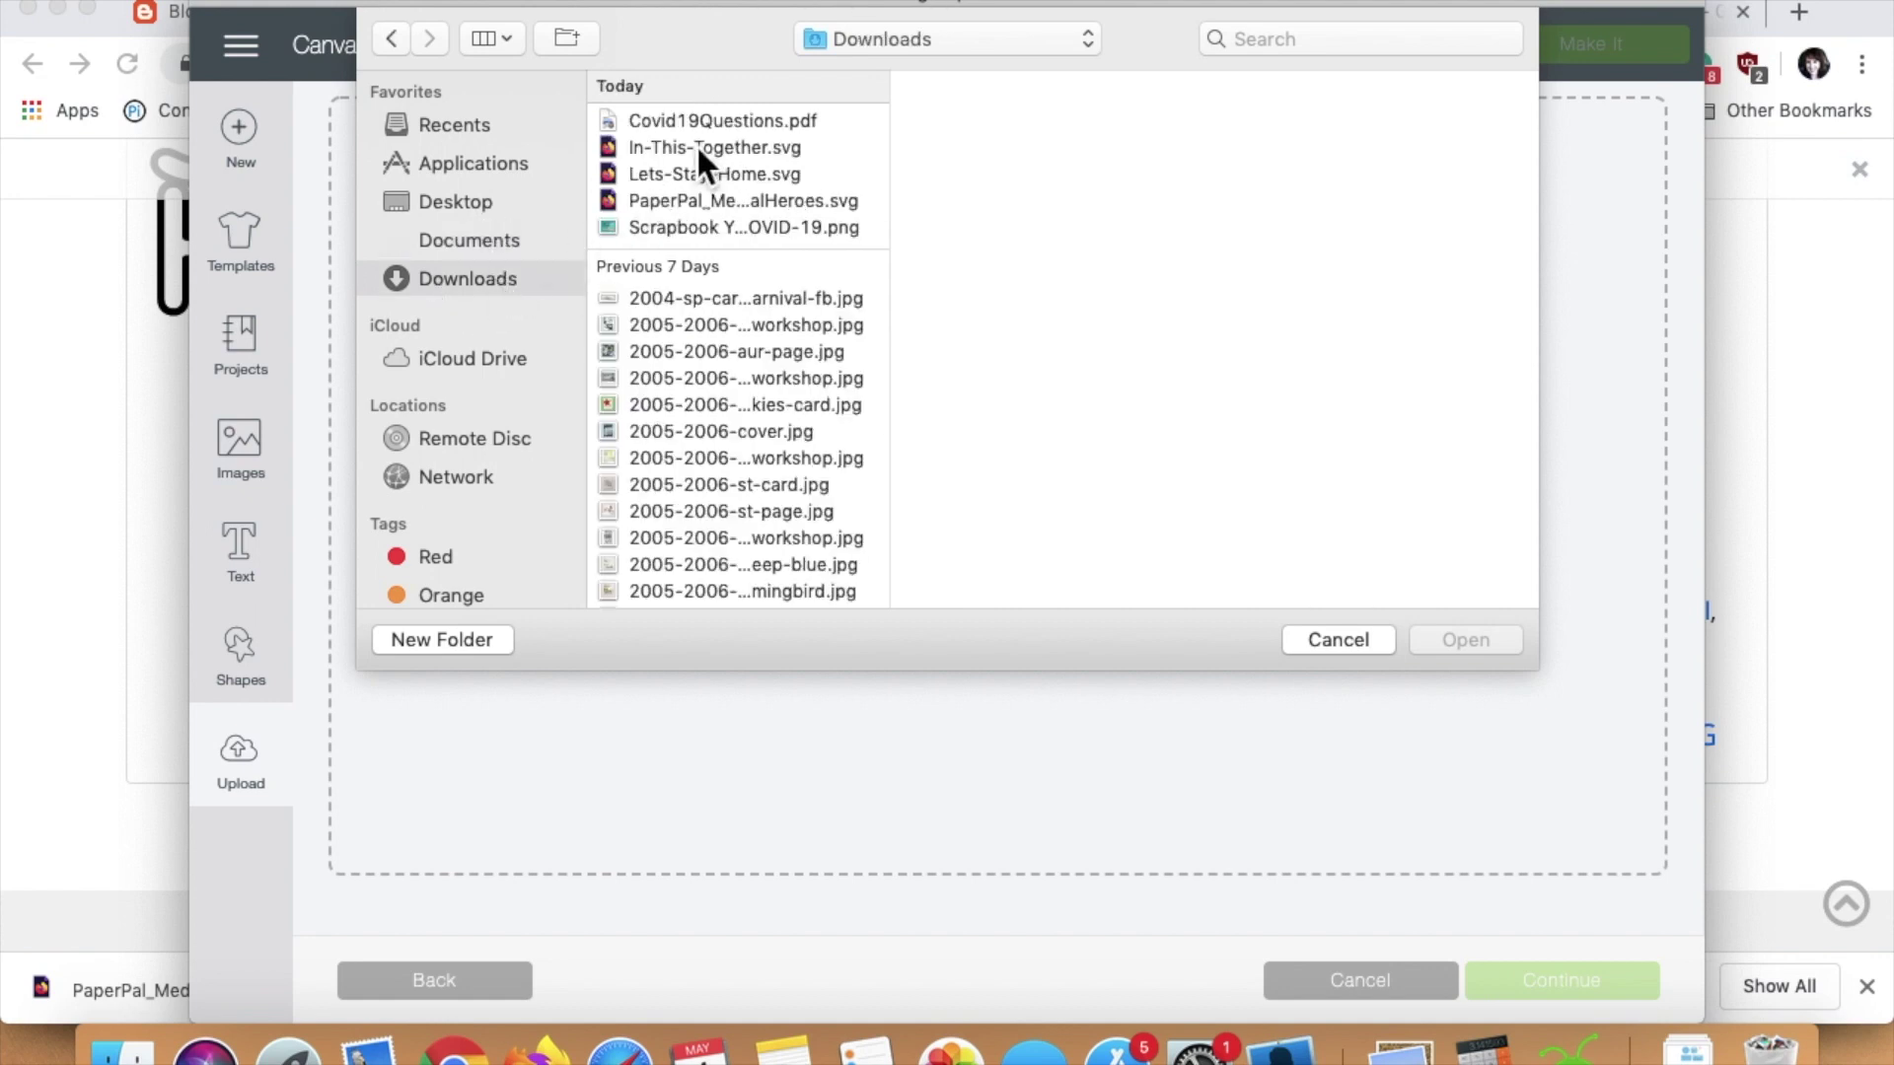
click(699, 148)
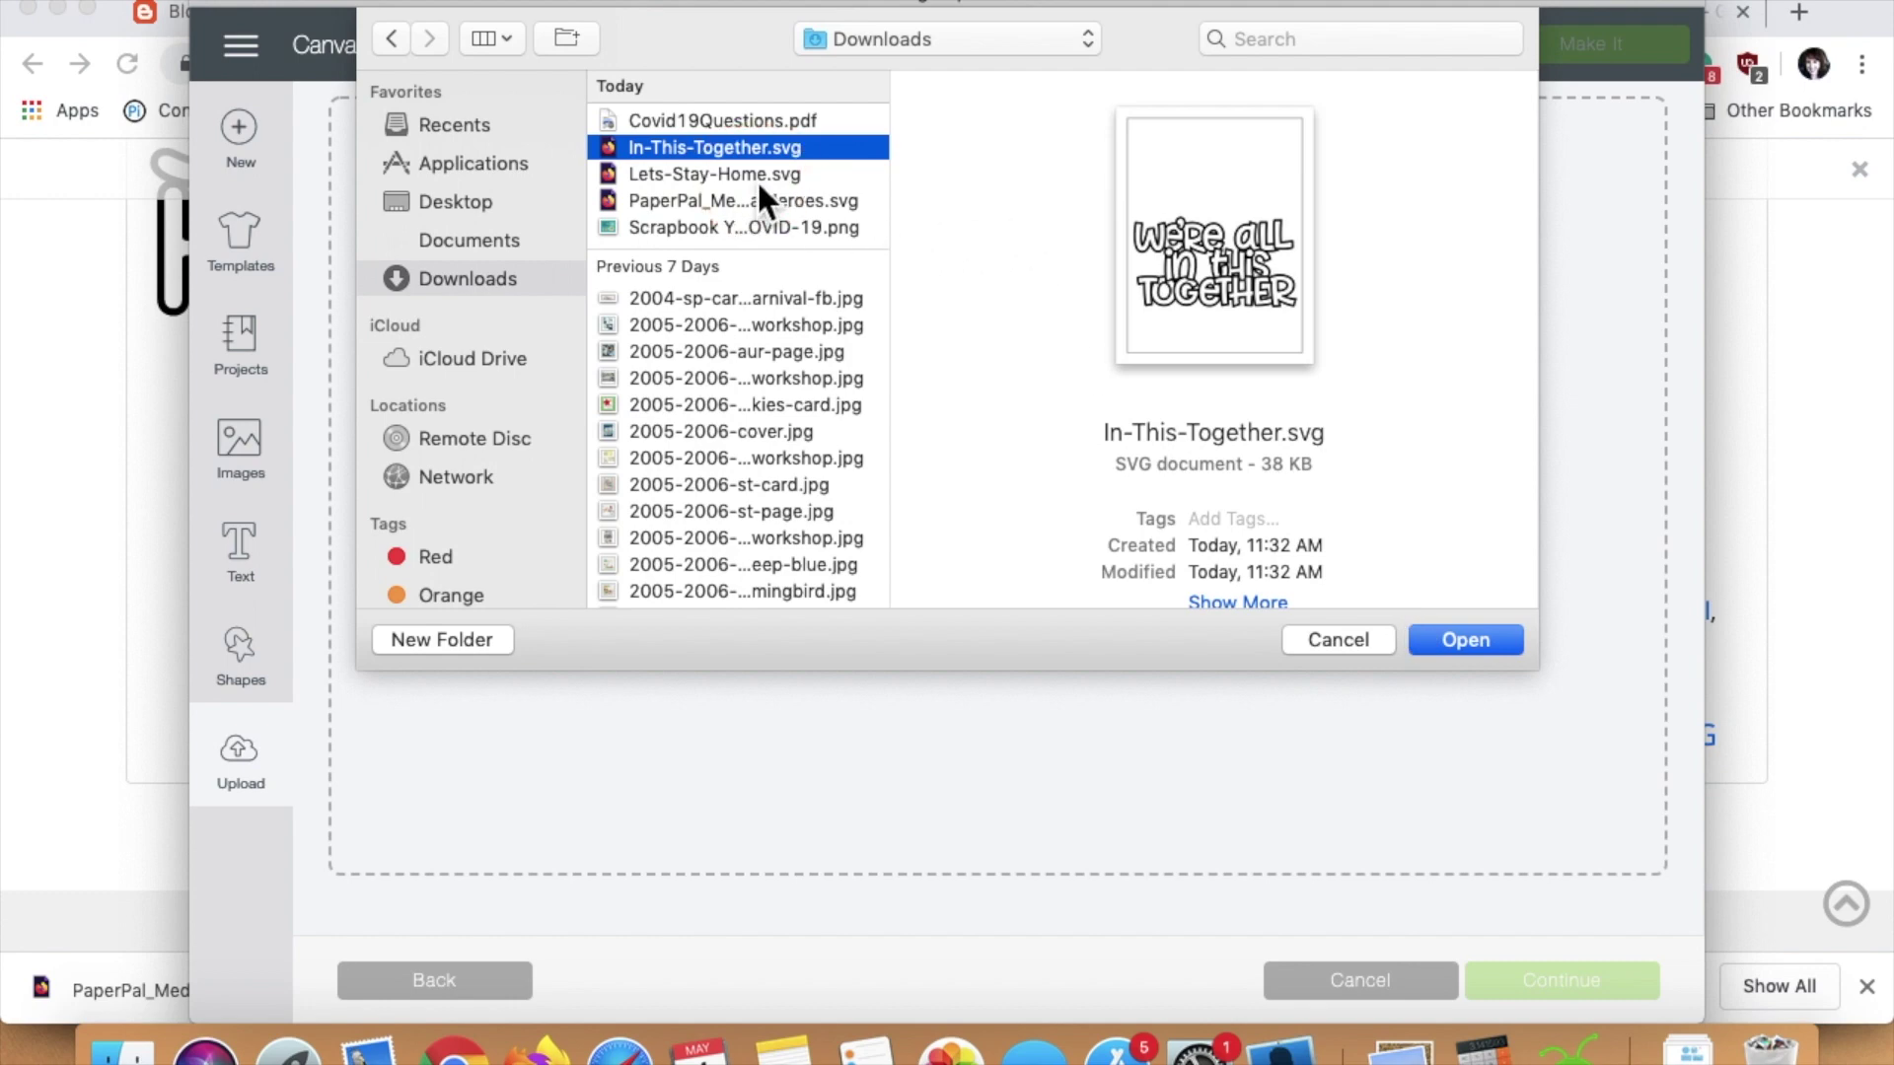
click(1447, 643)
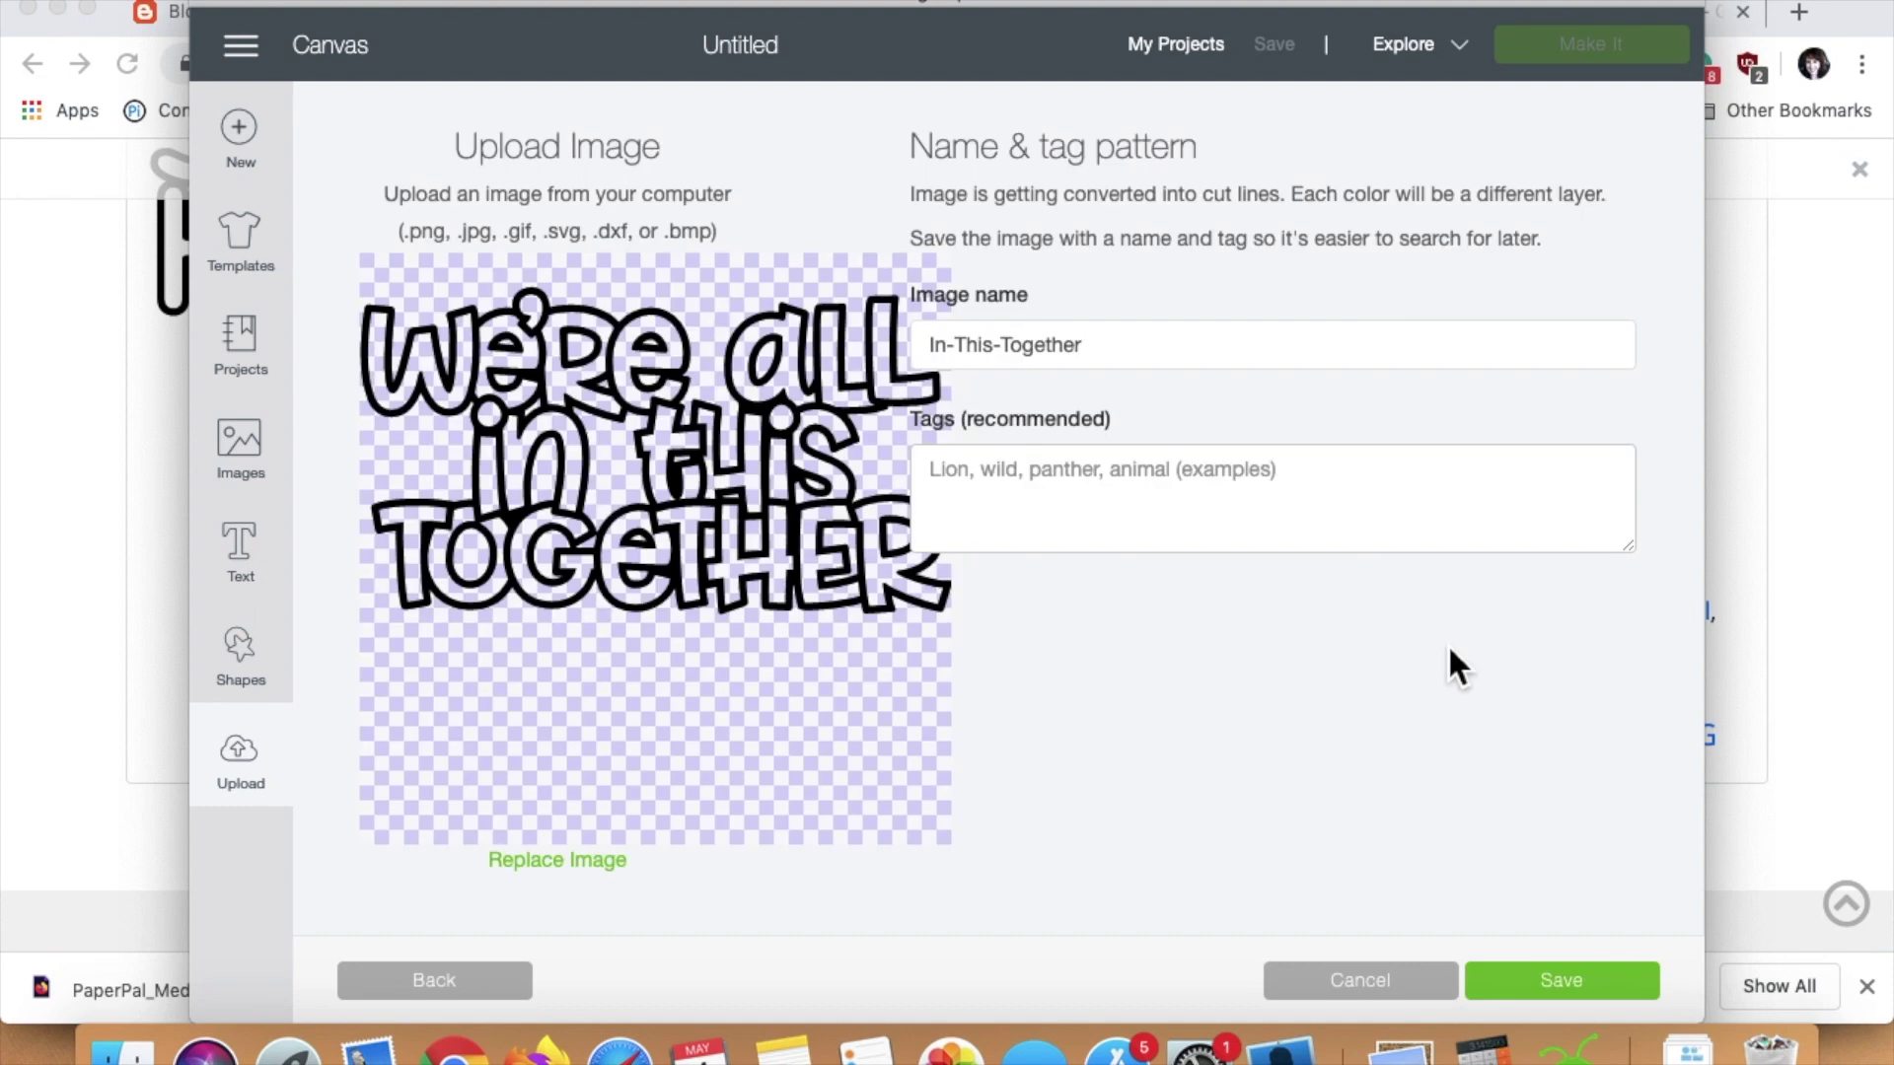
Tag the In This Together image 'covid 19, ctmh, title' and save it.
click(1139, 481)
text(co)
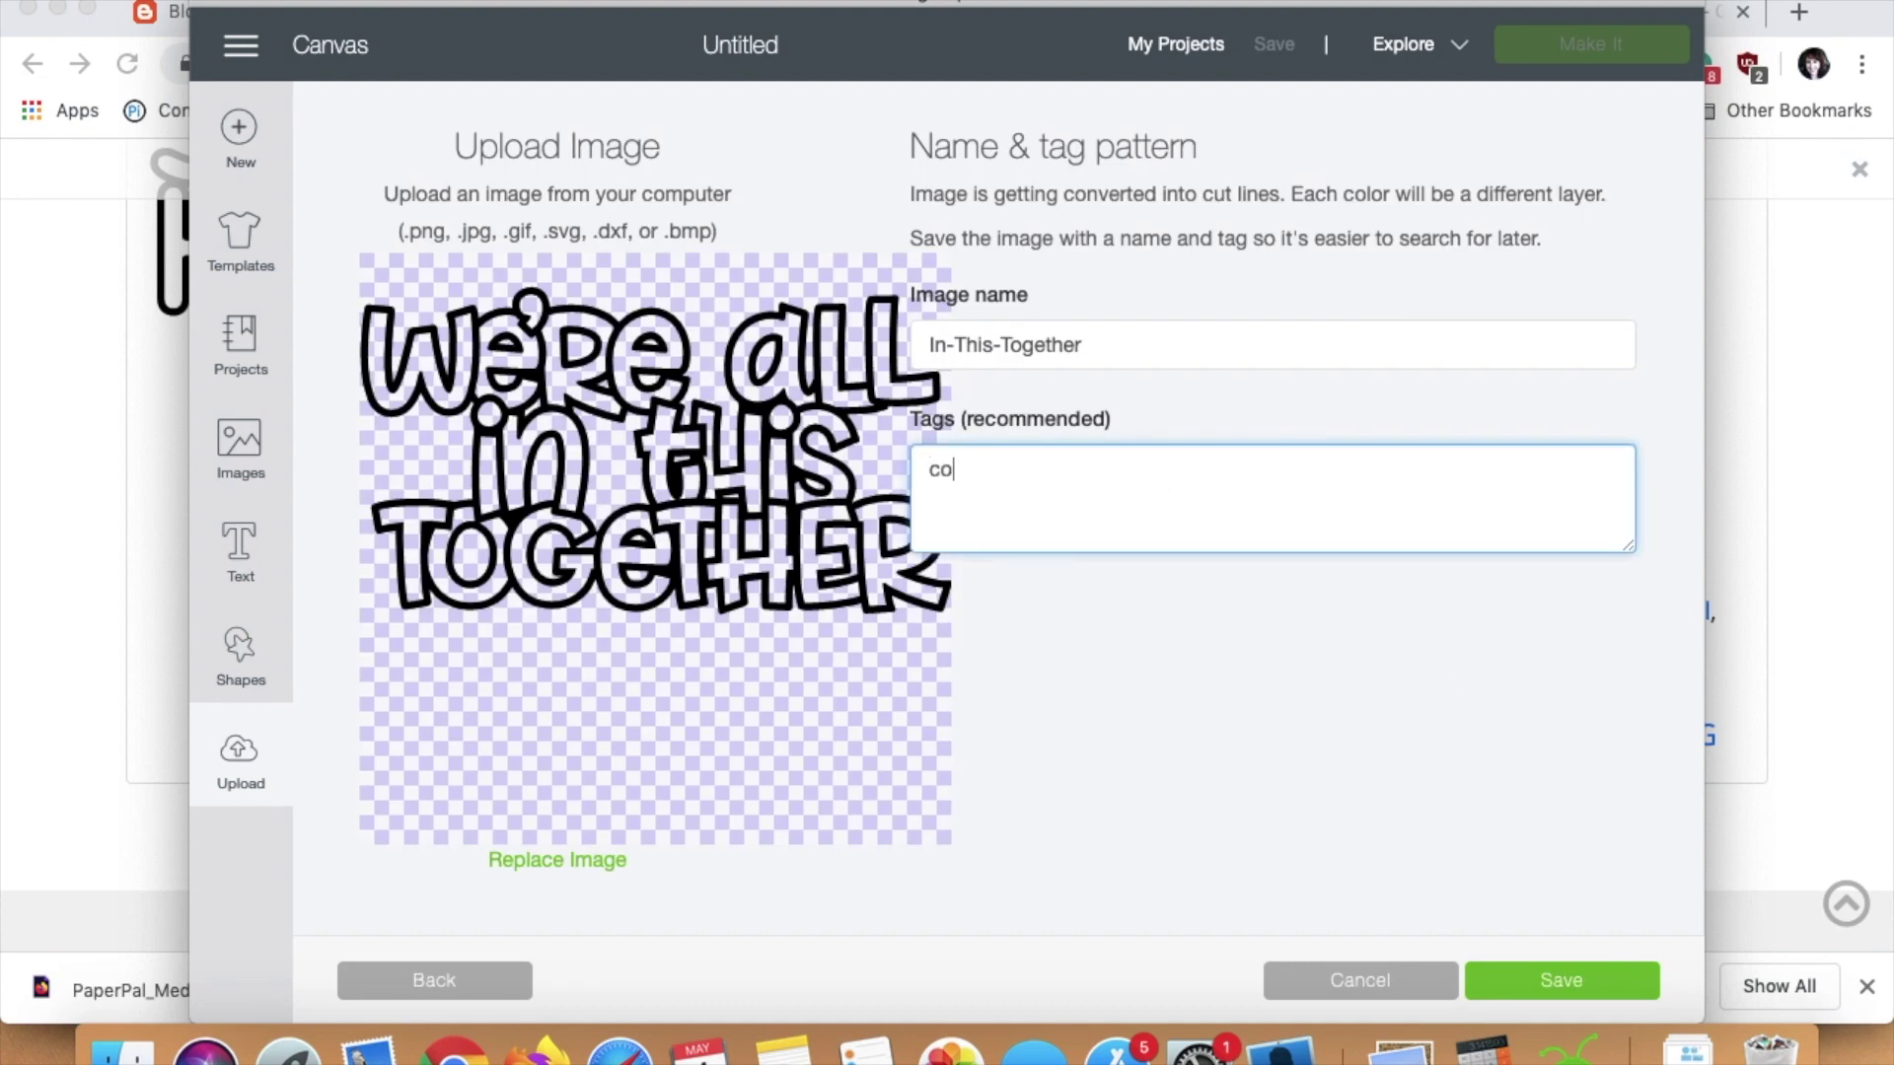
text(vid 19, )
text(ctmh)
text(, title)
text(,)
key(BackSpace)
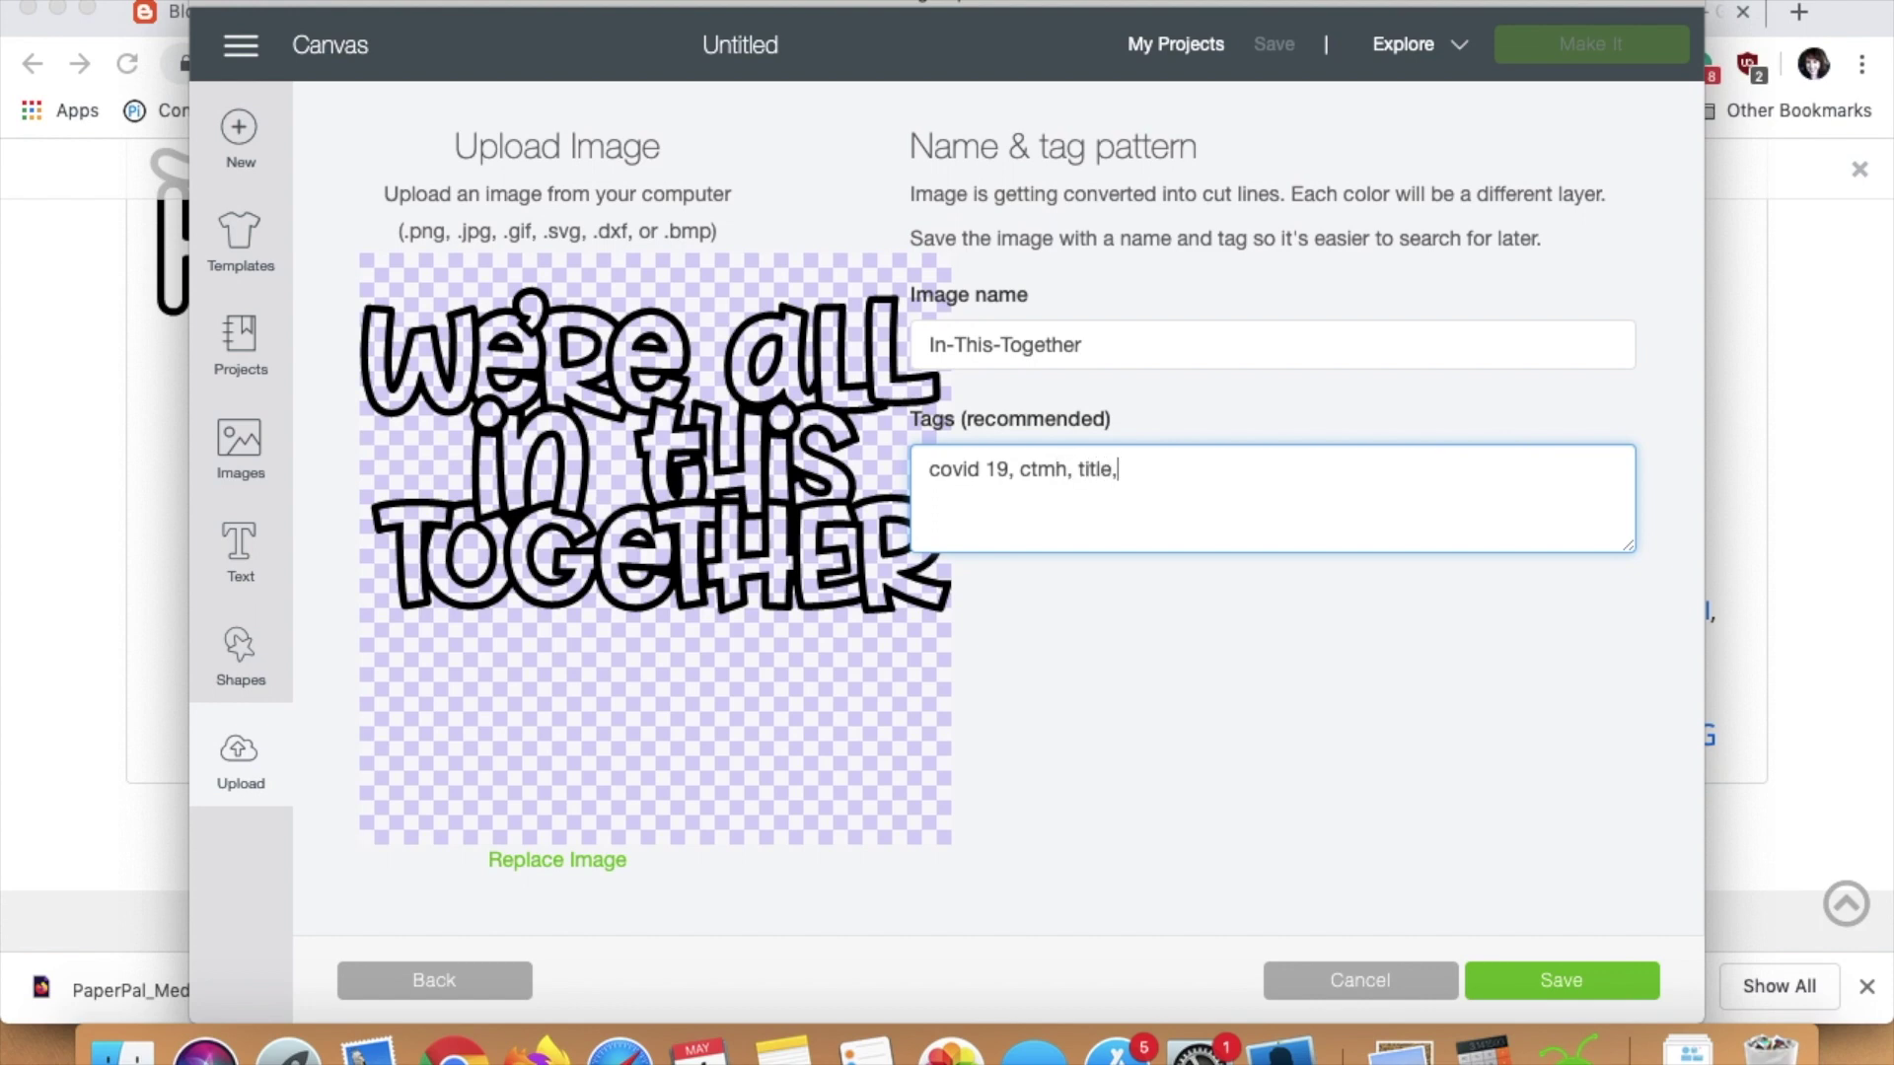
key(BackSpace)
click(1589, 979)
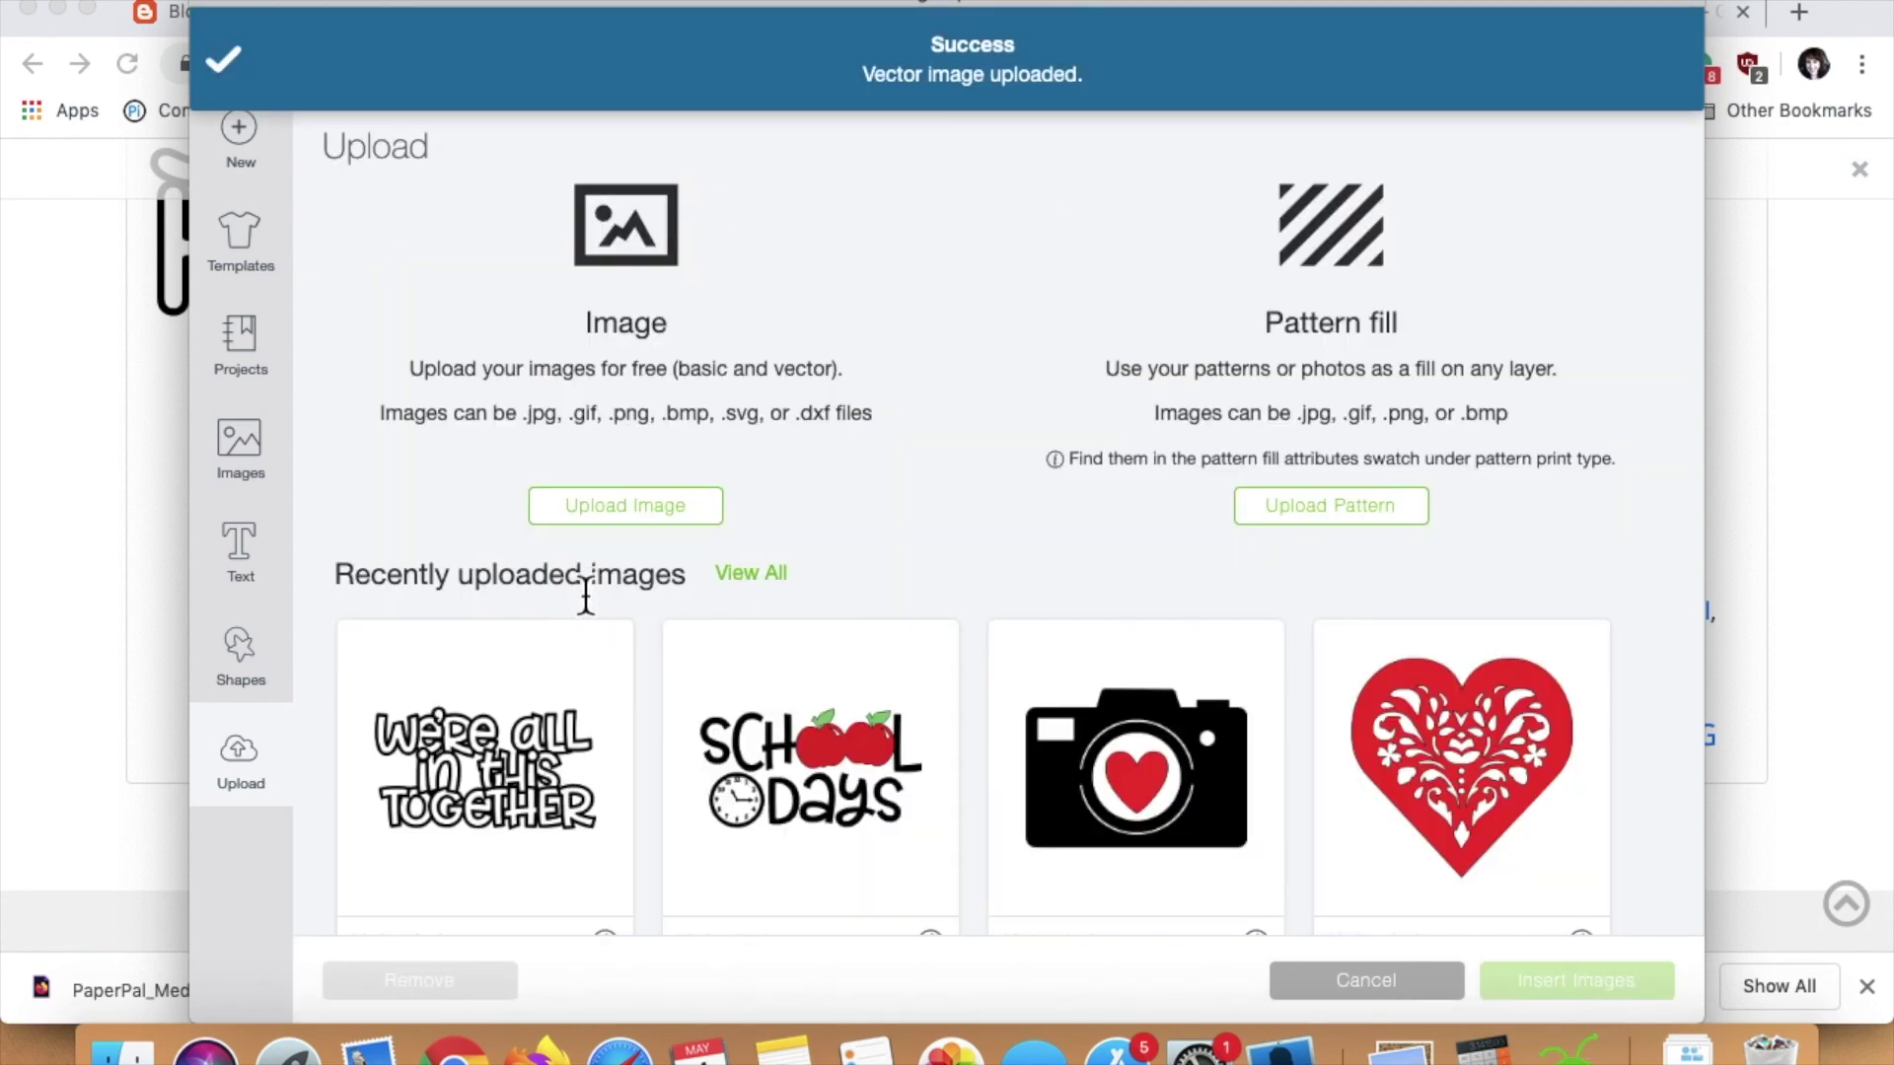
Start another upload and load Lets-Stay-Home.svg from Downloads.
click(242, 786)
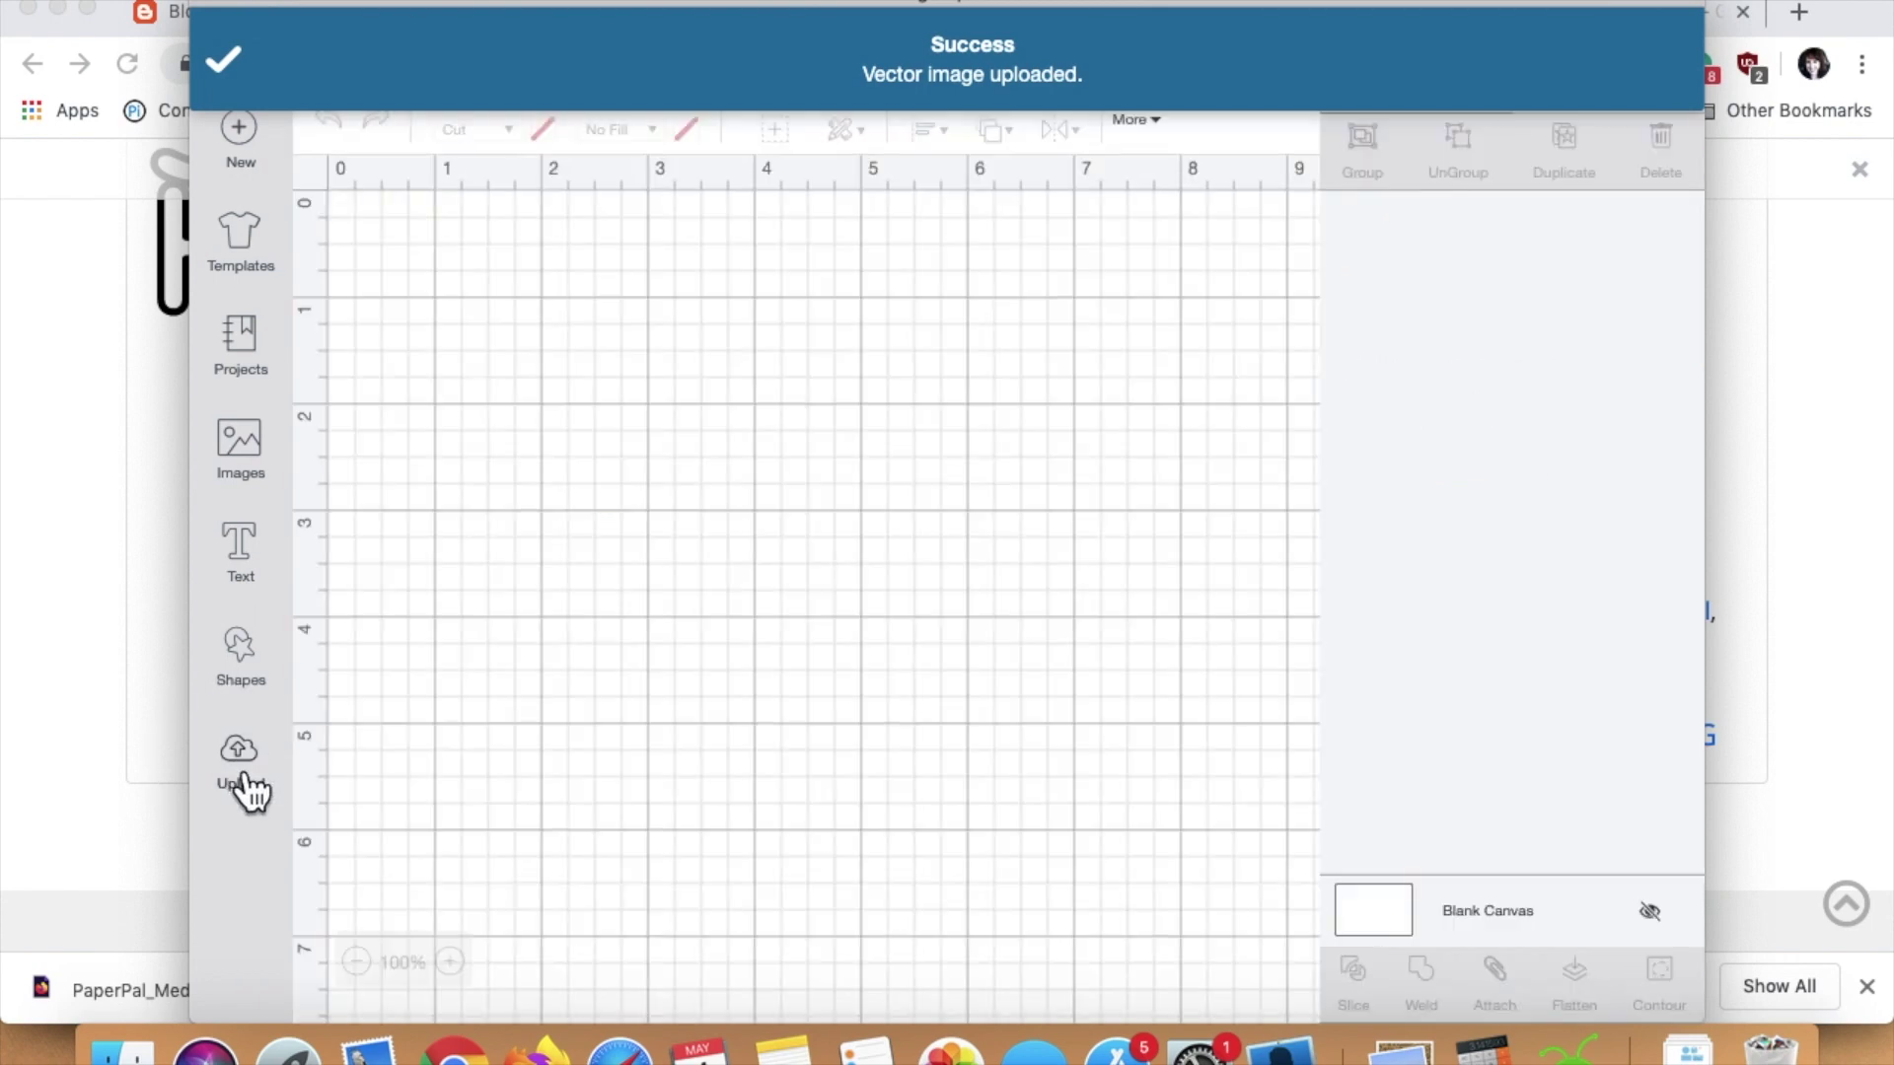
click(242, 779)
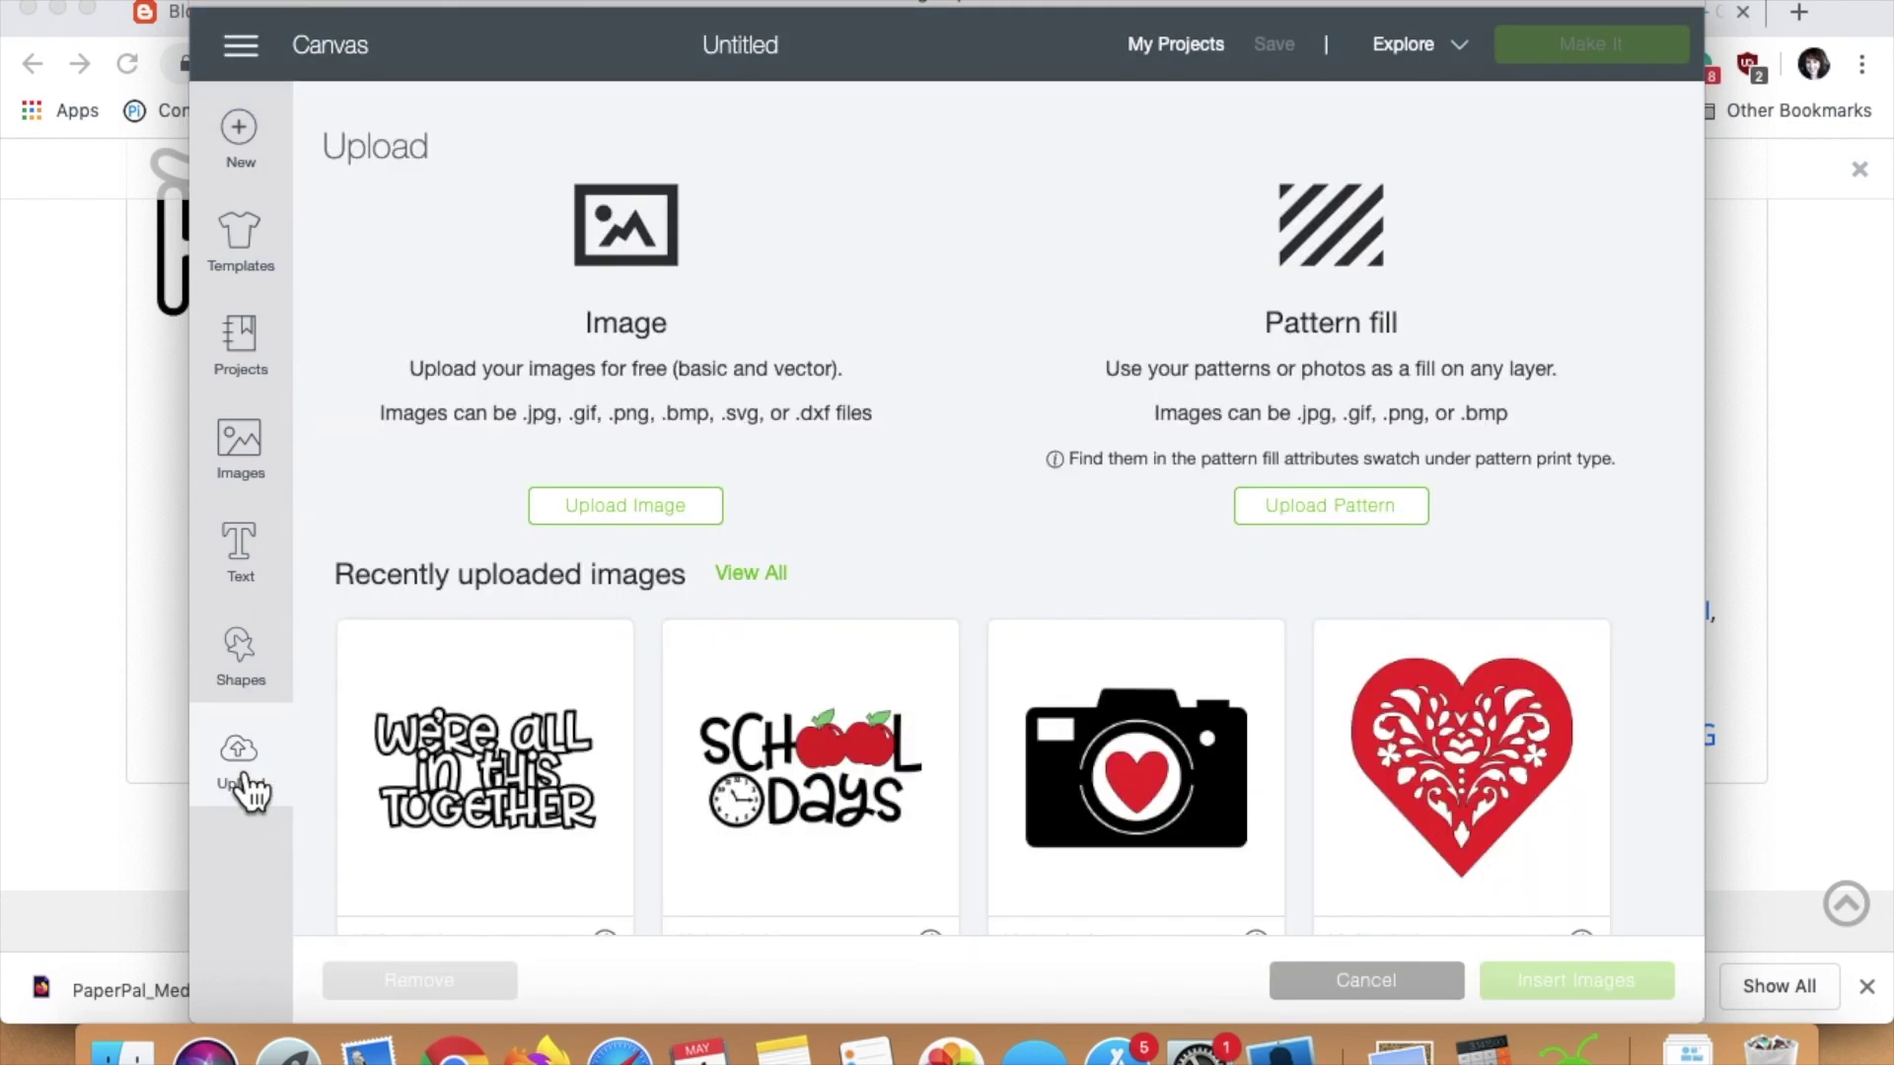
click(577, 515)
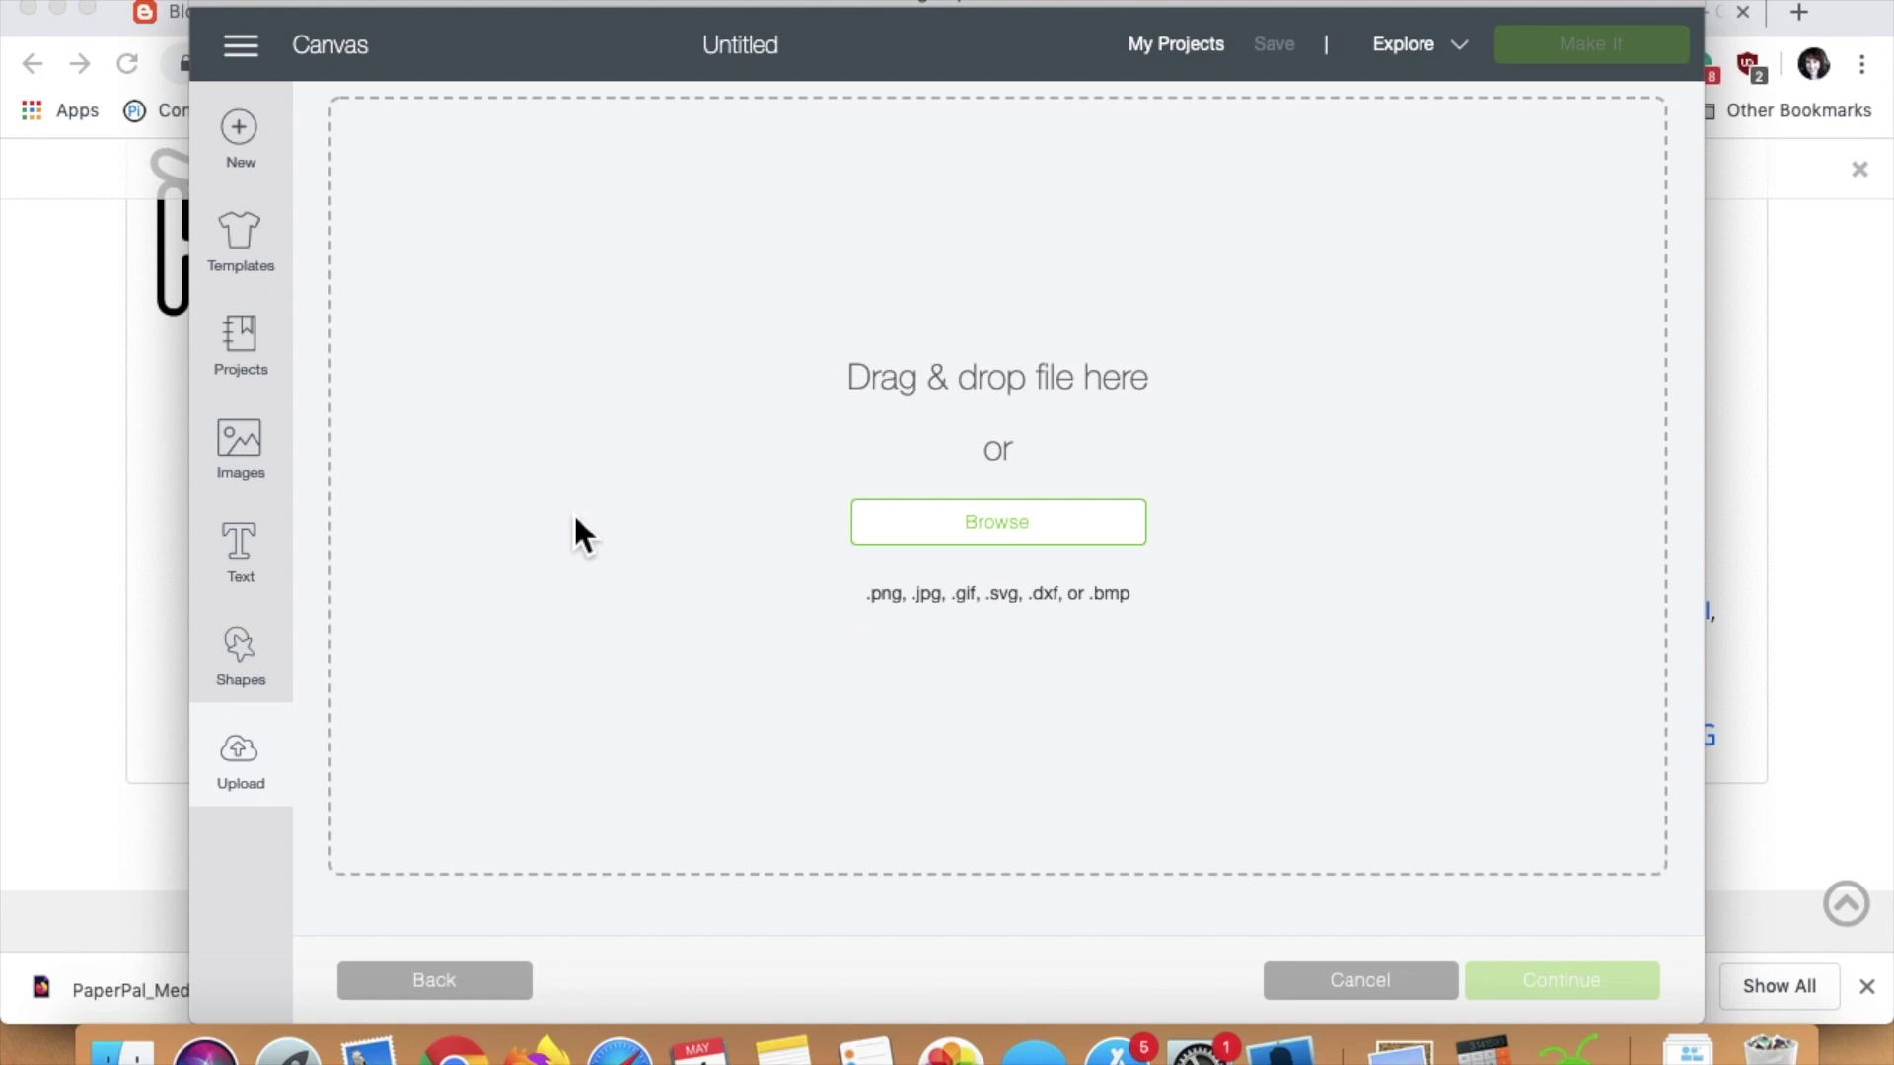
click(892, 538)
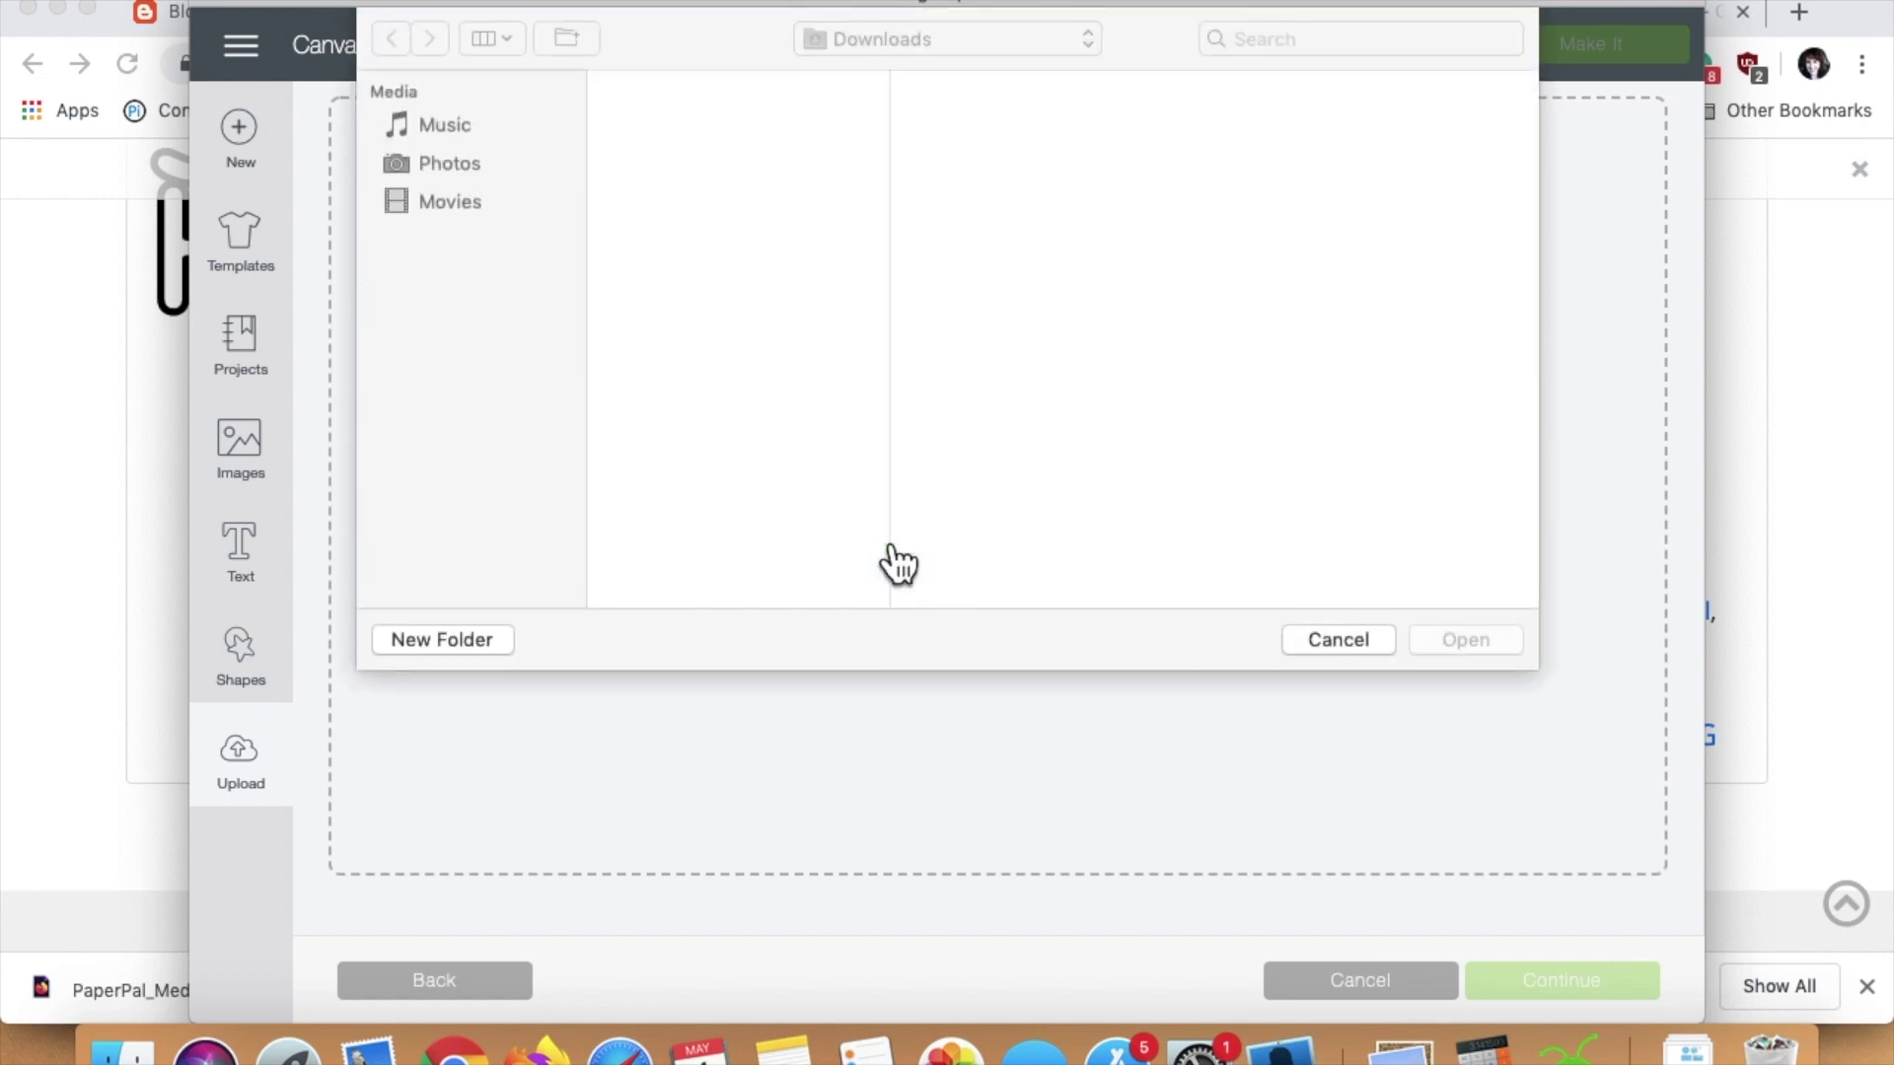
click(735, 173)
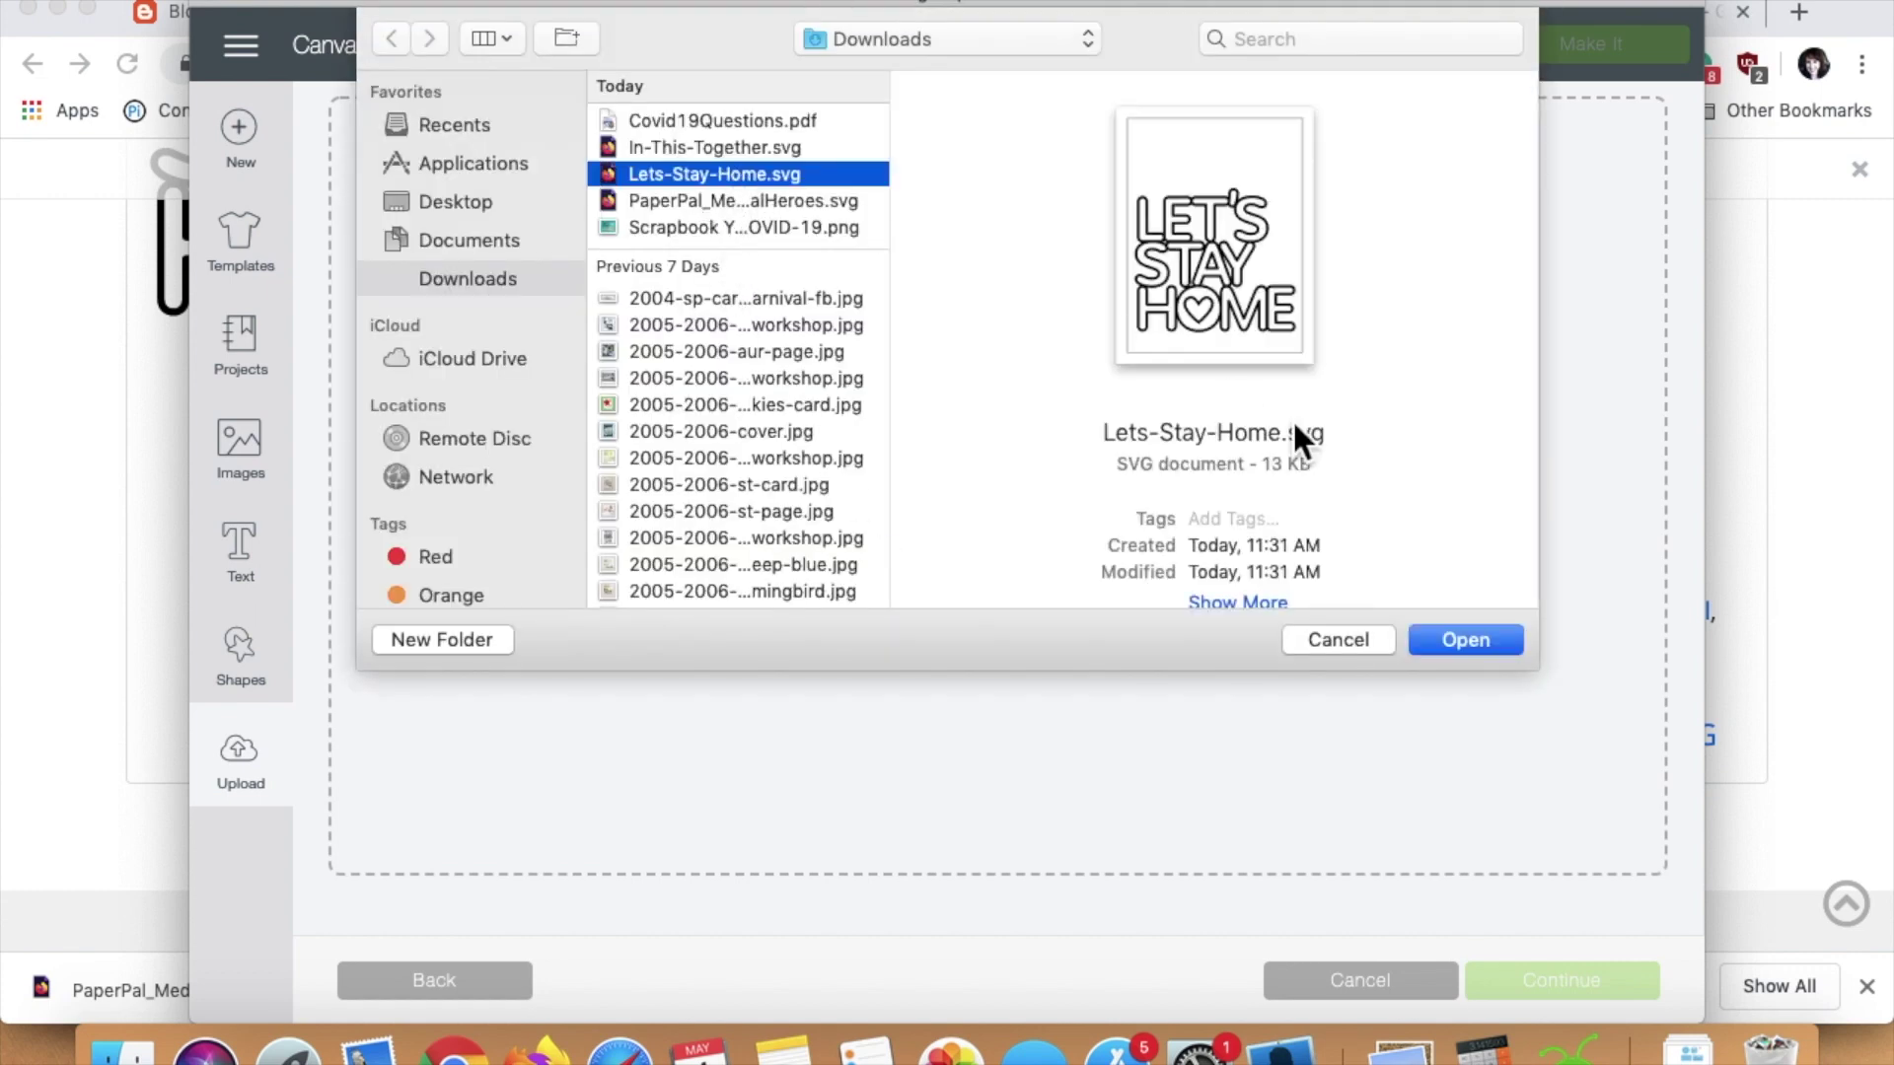
click(1434, 641)
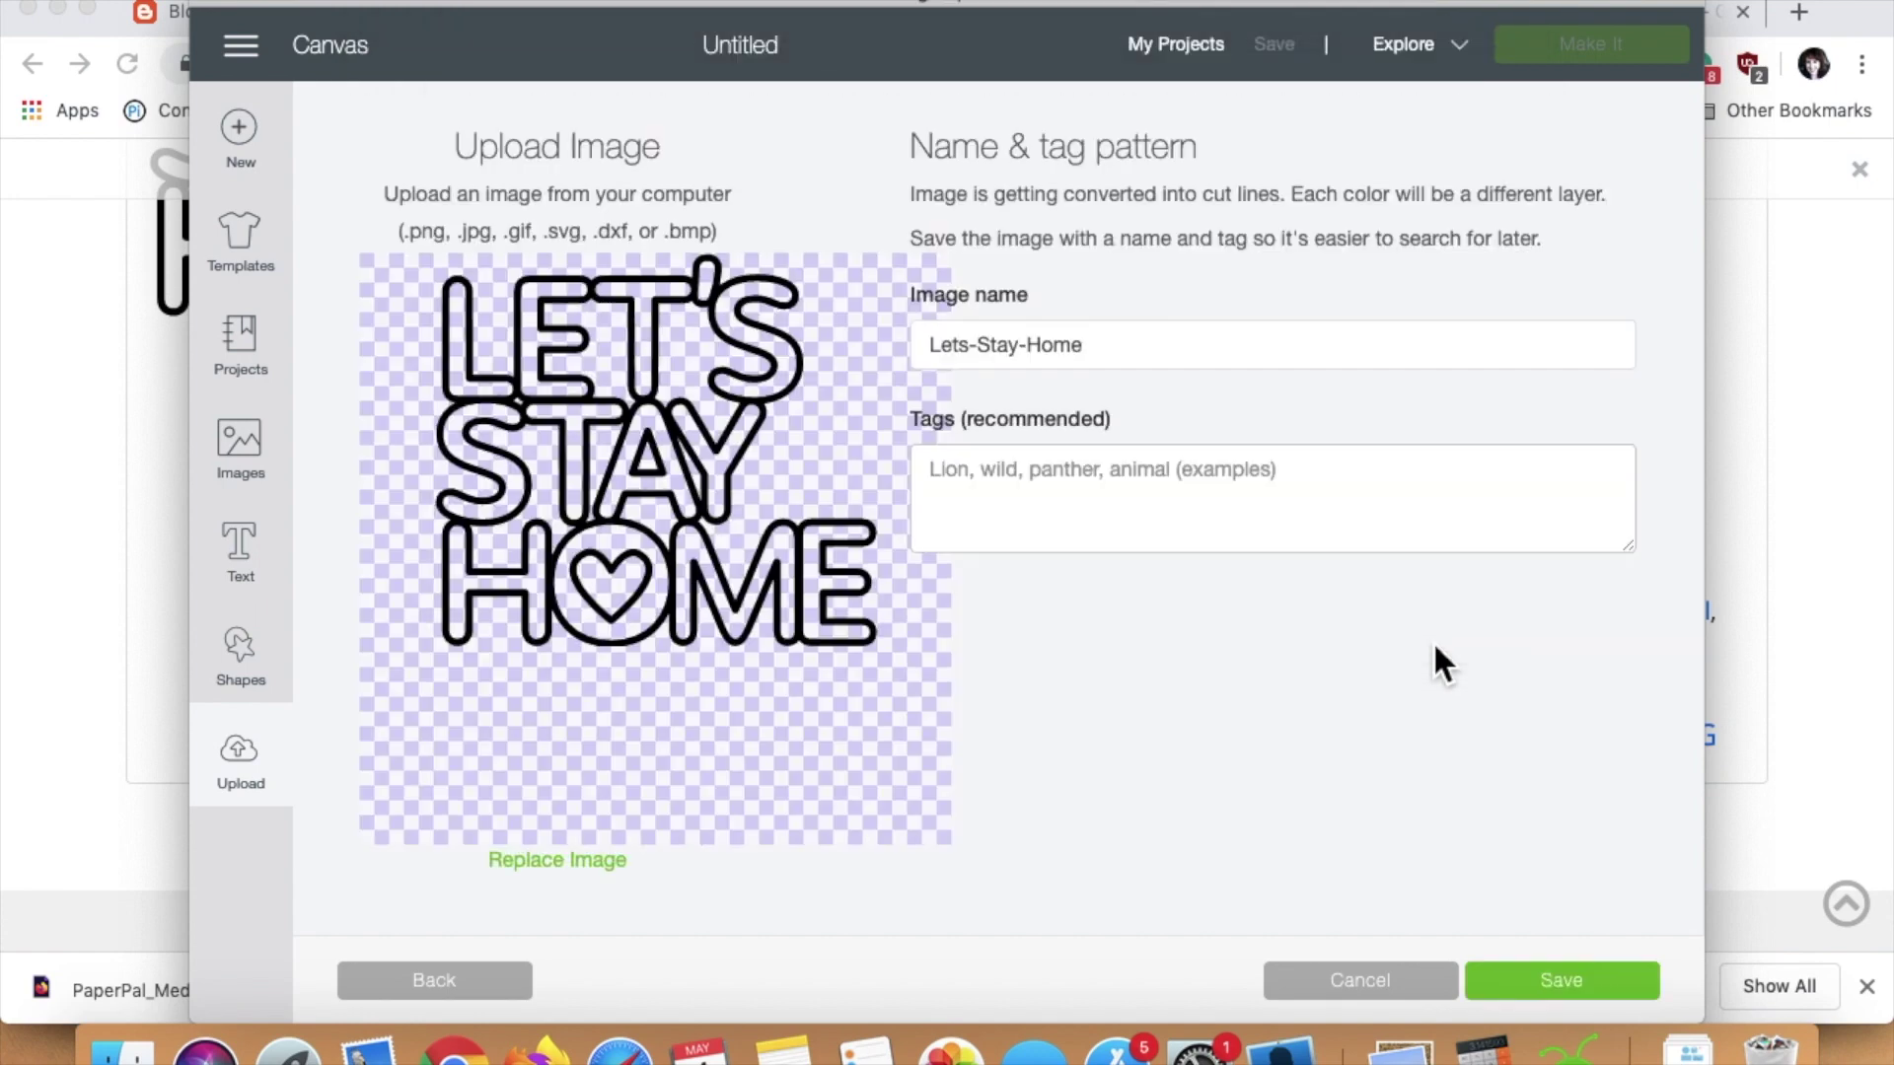
Tag the Let's Stay Home image 'covid 19, ctmh, title' and save it.
click(1065, 478)
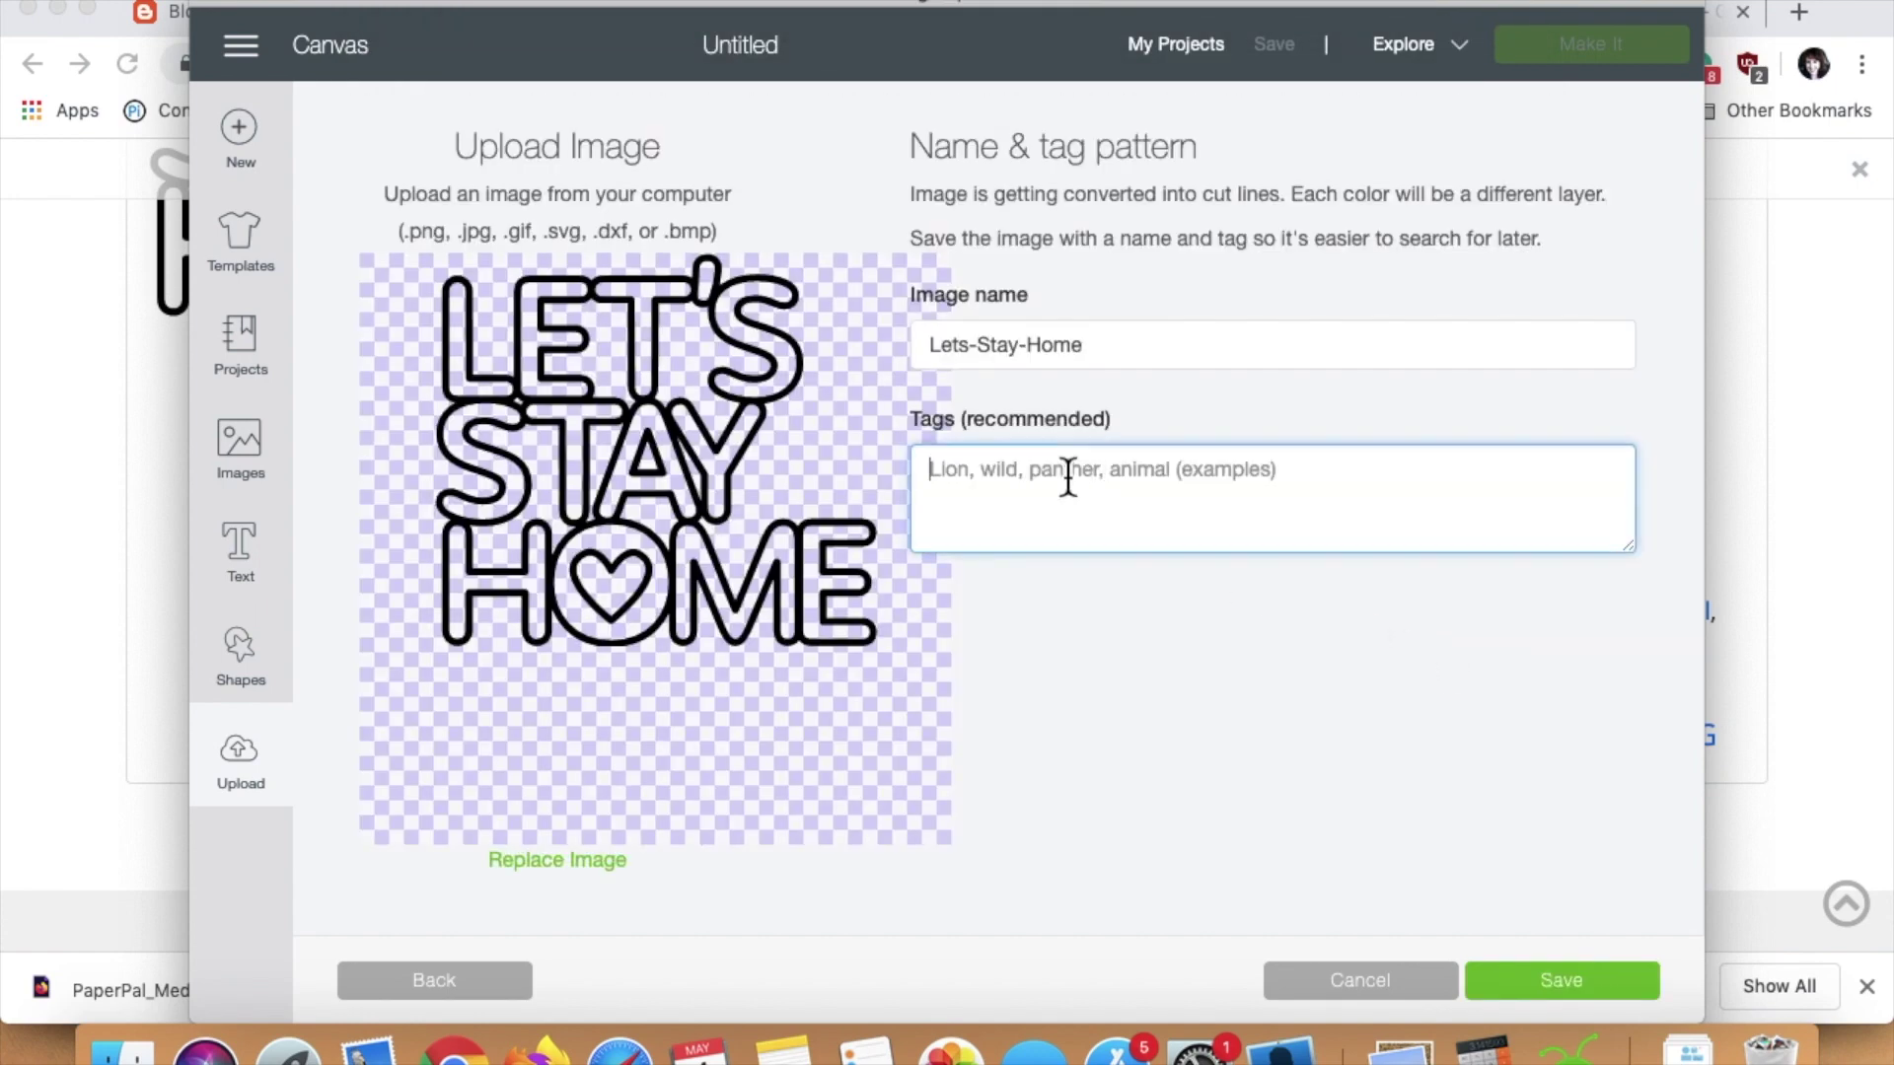
text(covid 1)
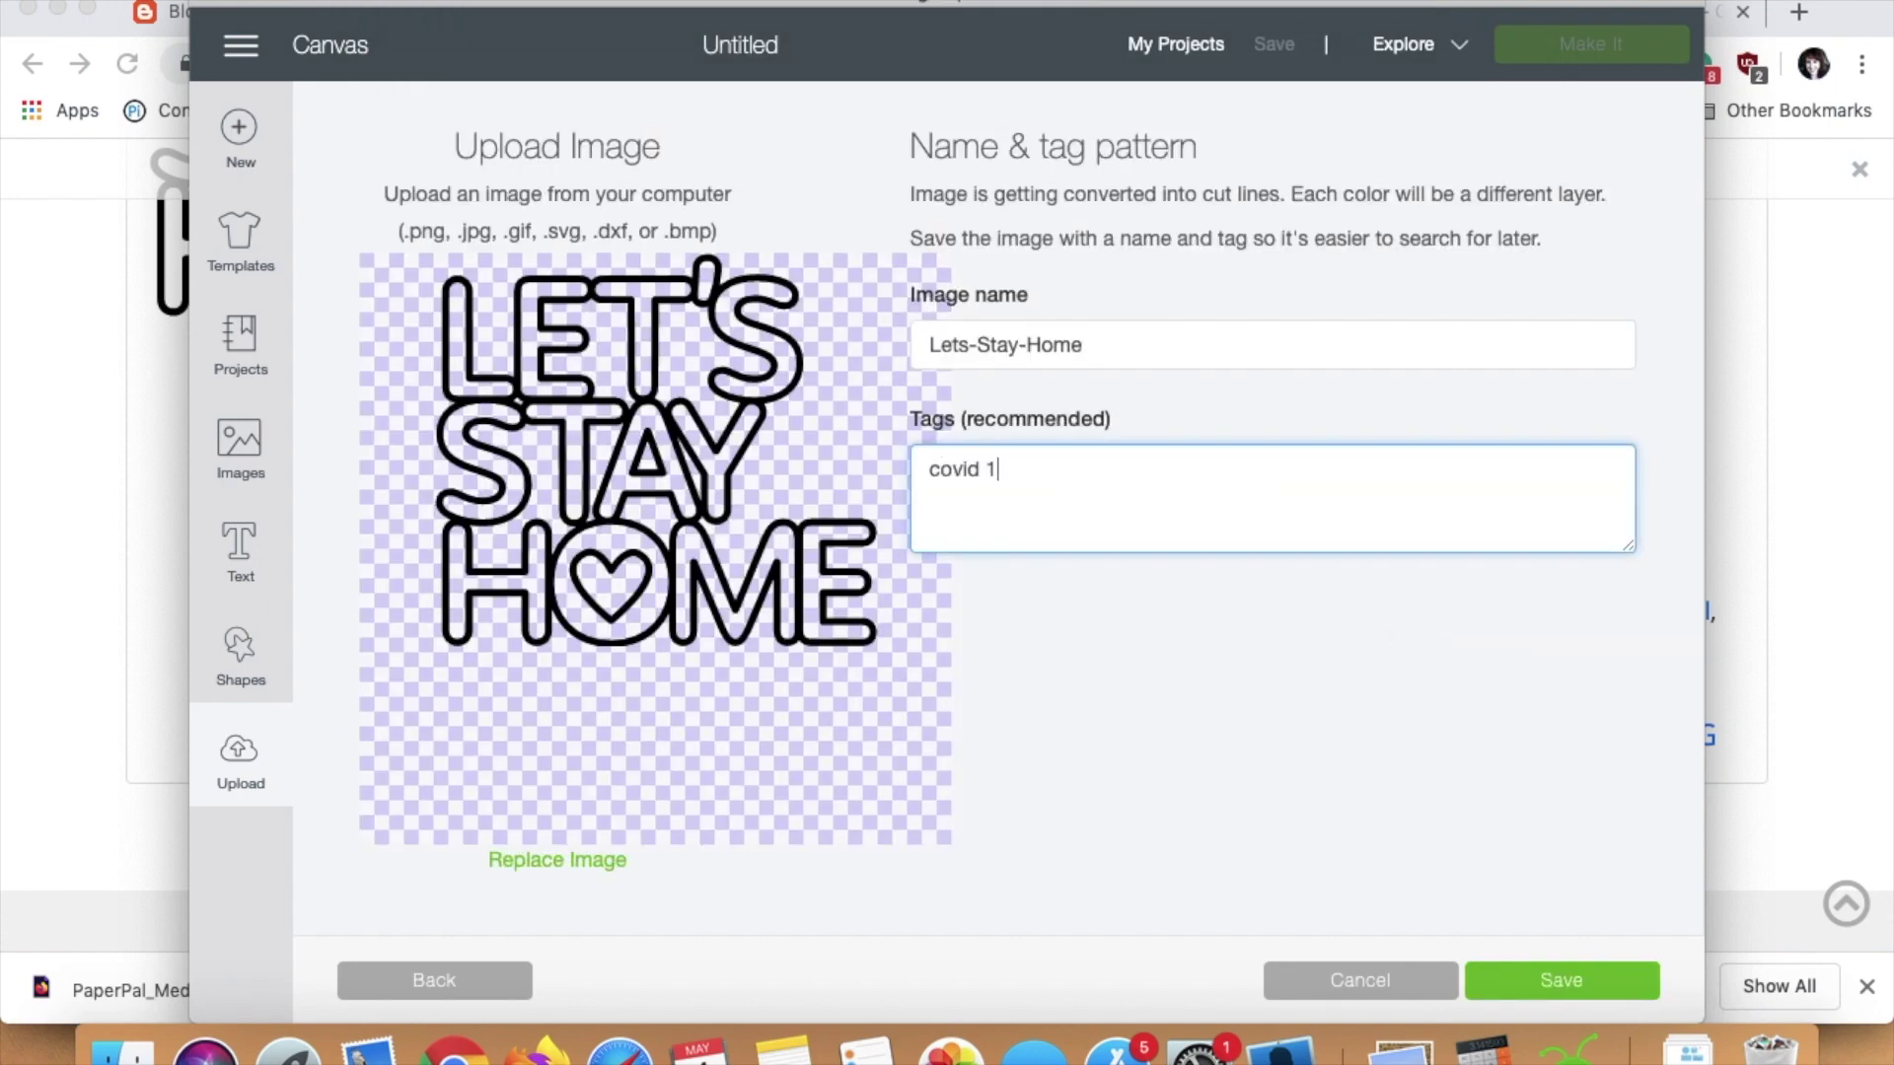
text(9, ct)
text(h)
key(BackSpace)
text(mh. t)
text(itle)
click(1520, 980)
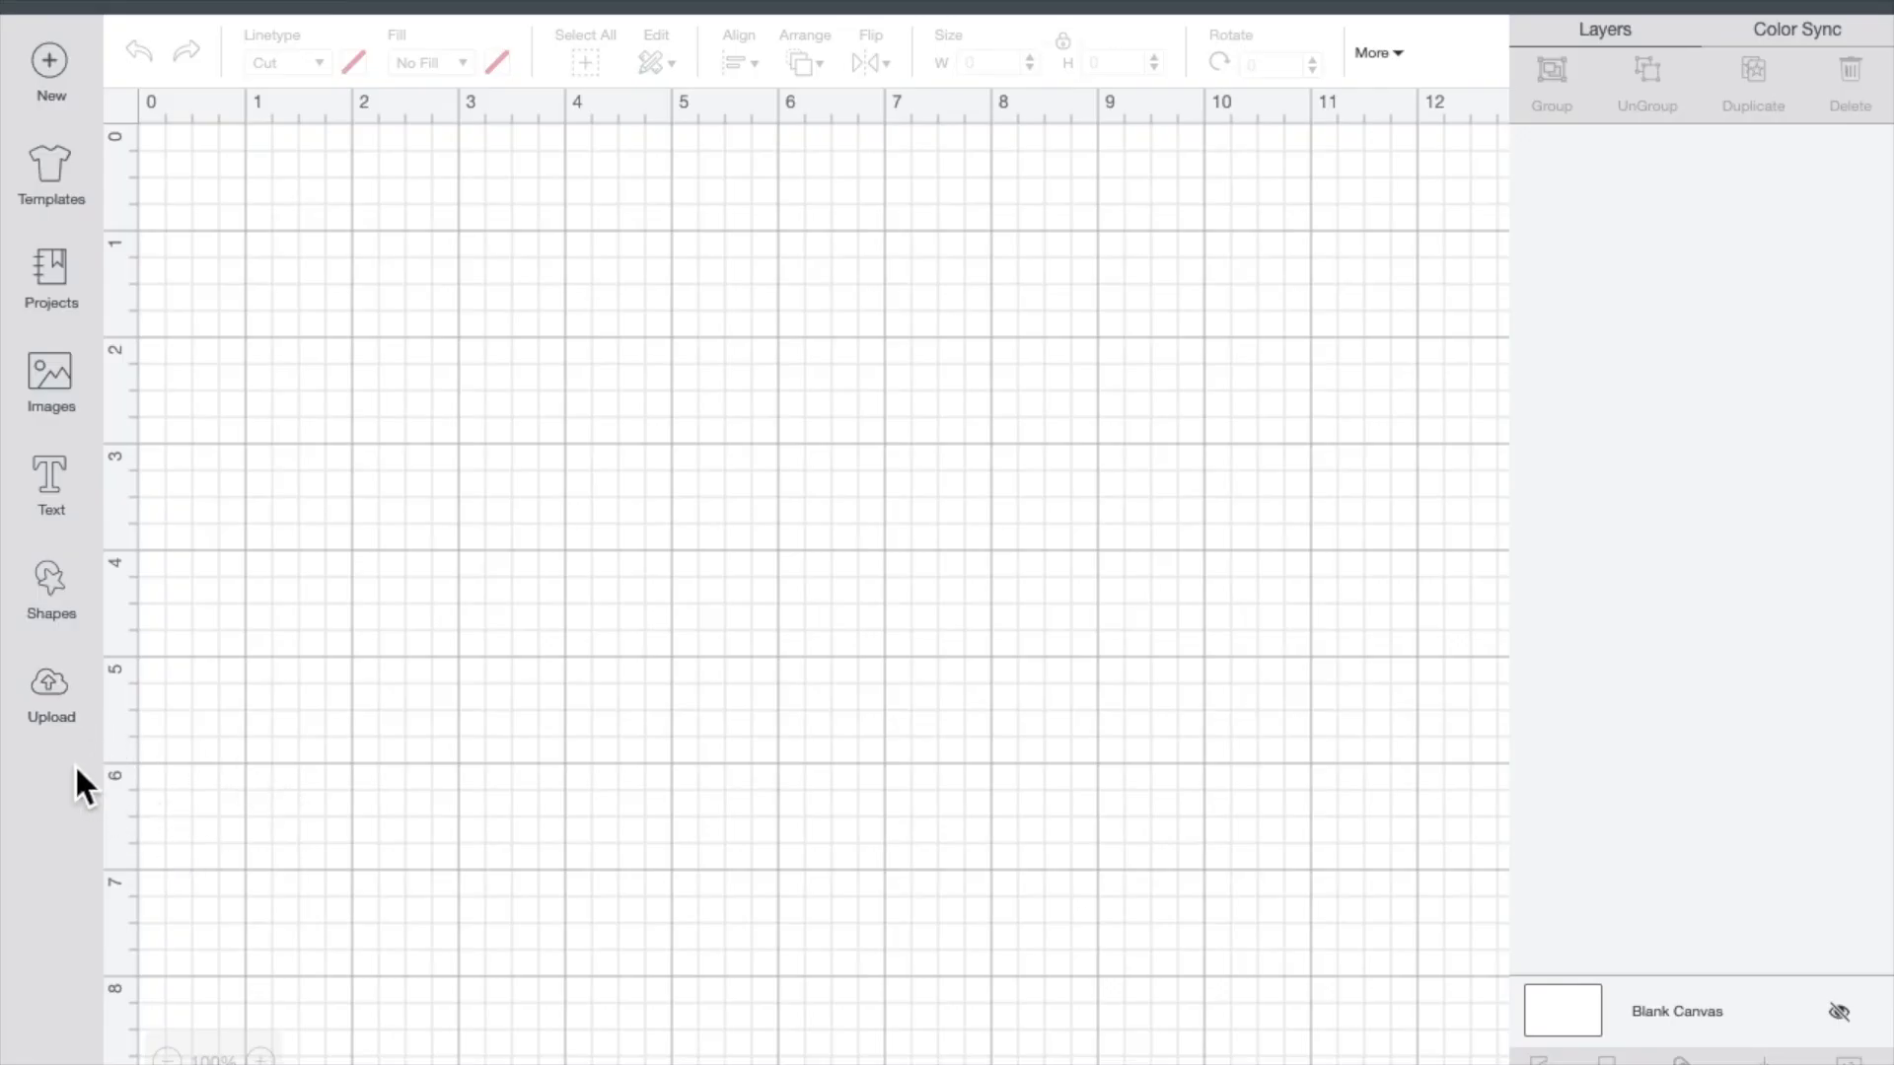
View all uploaded images in the library, then return to the Upload page.
click(69, 712)
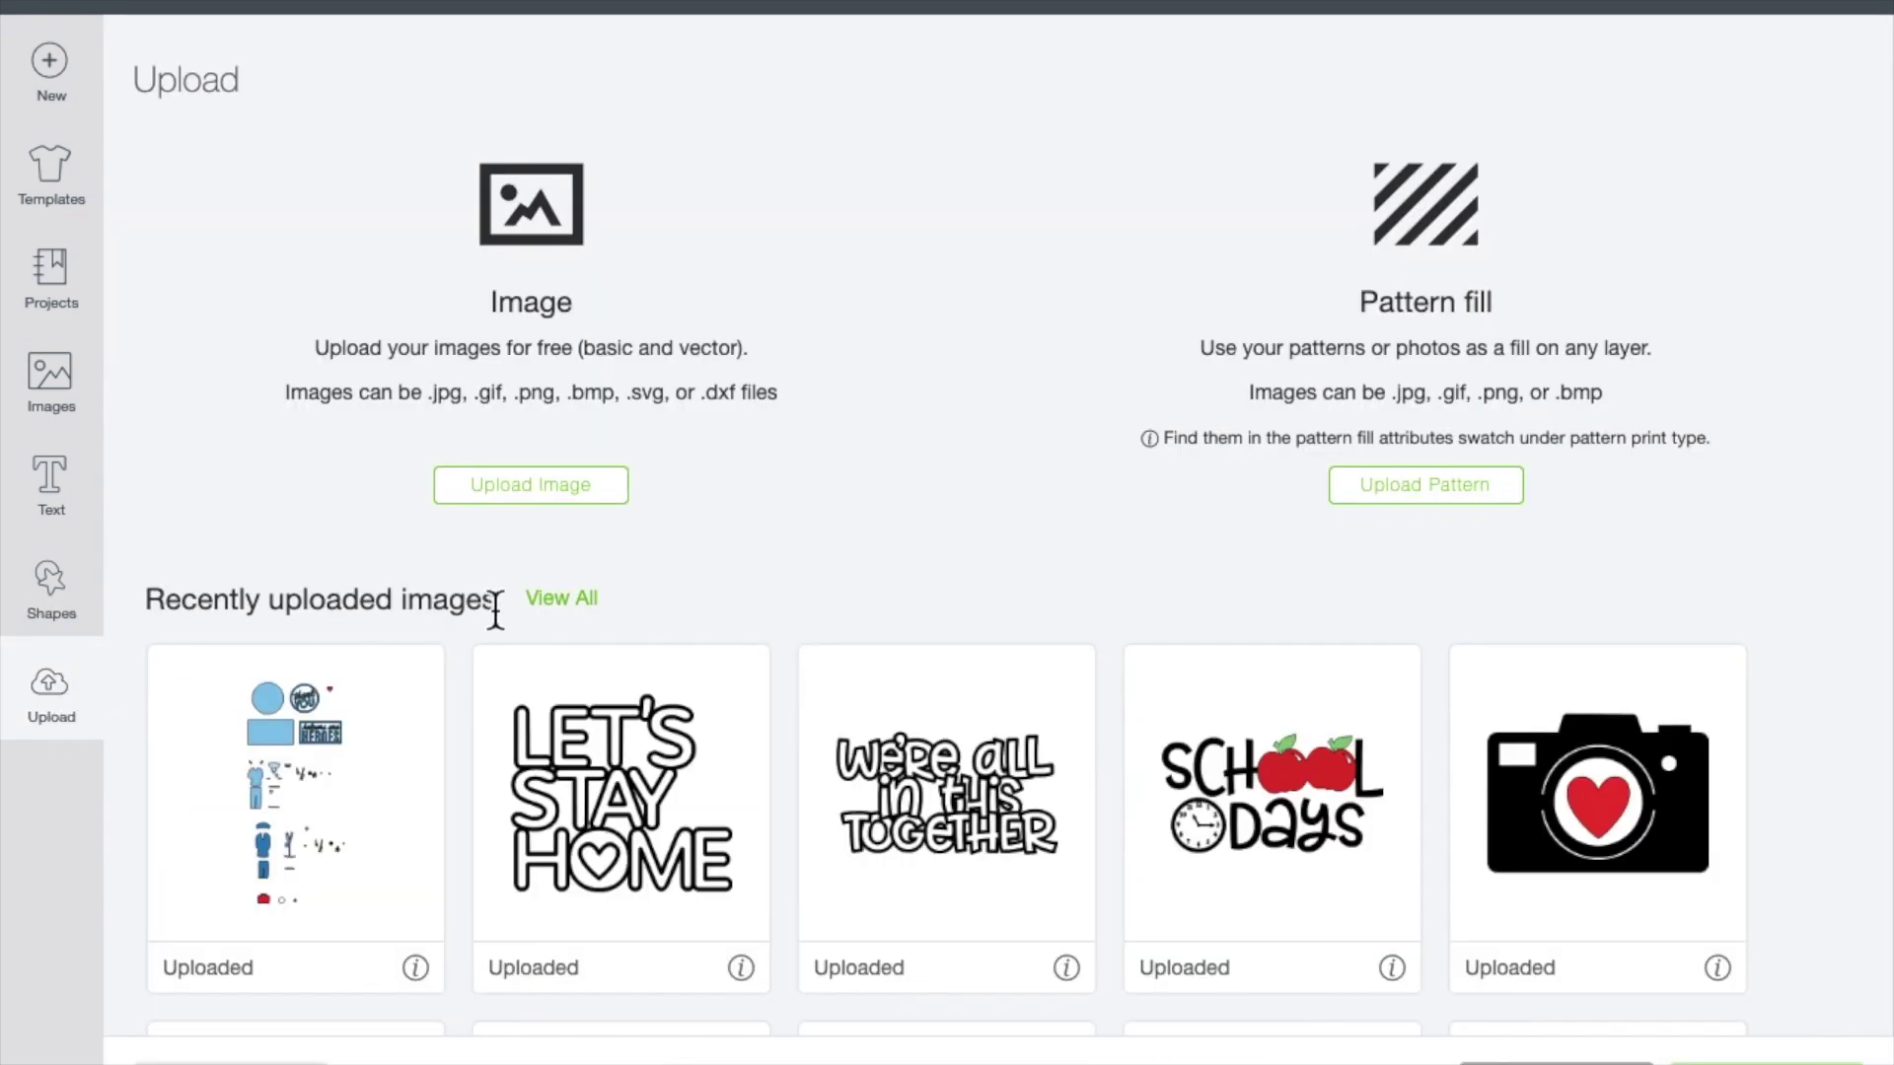
click(555, 606)
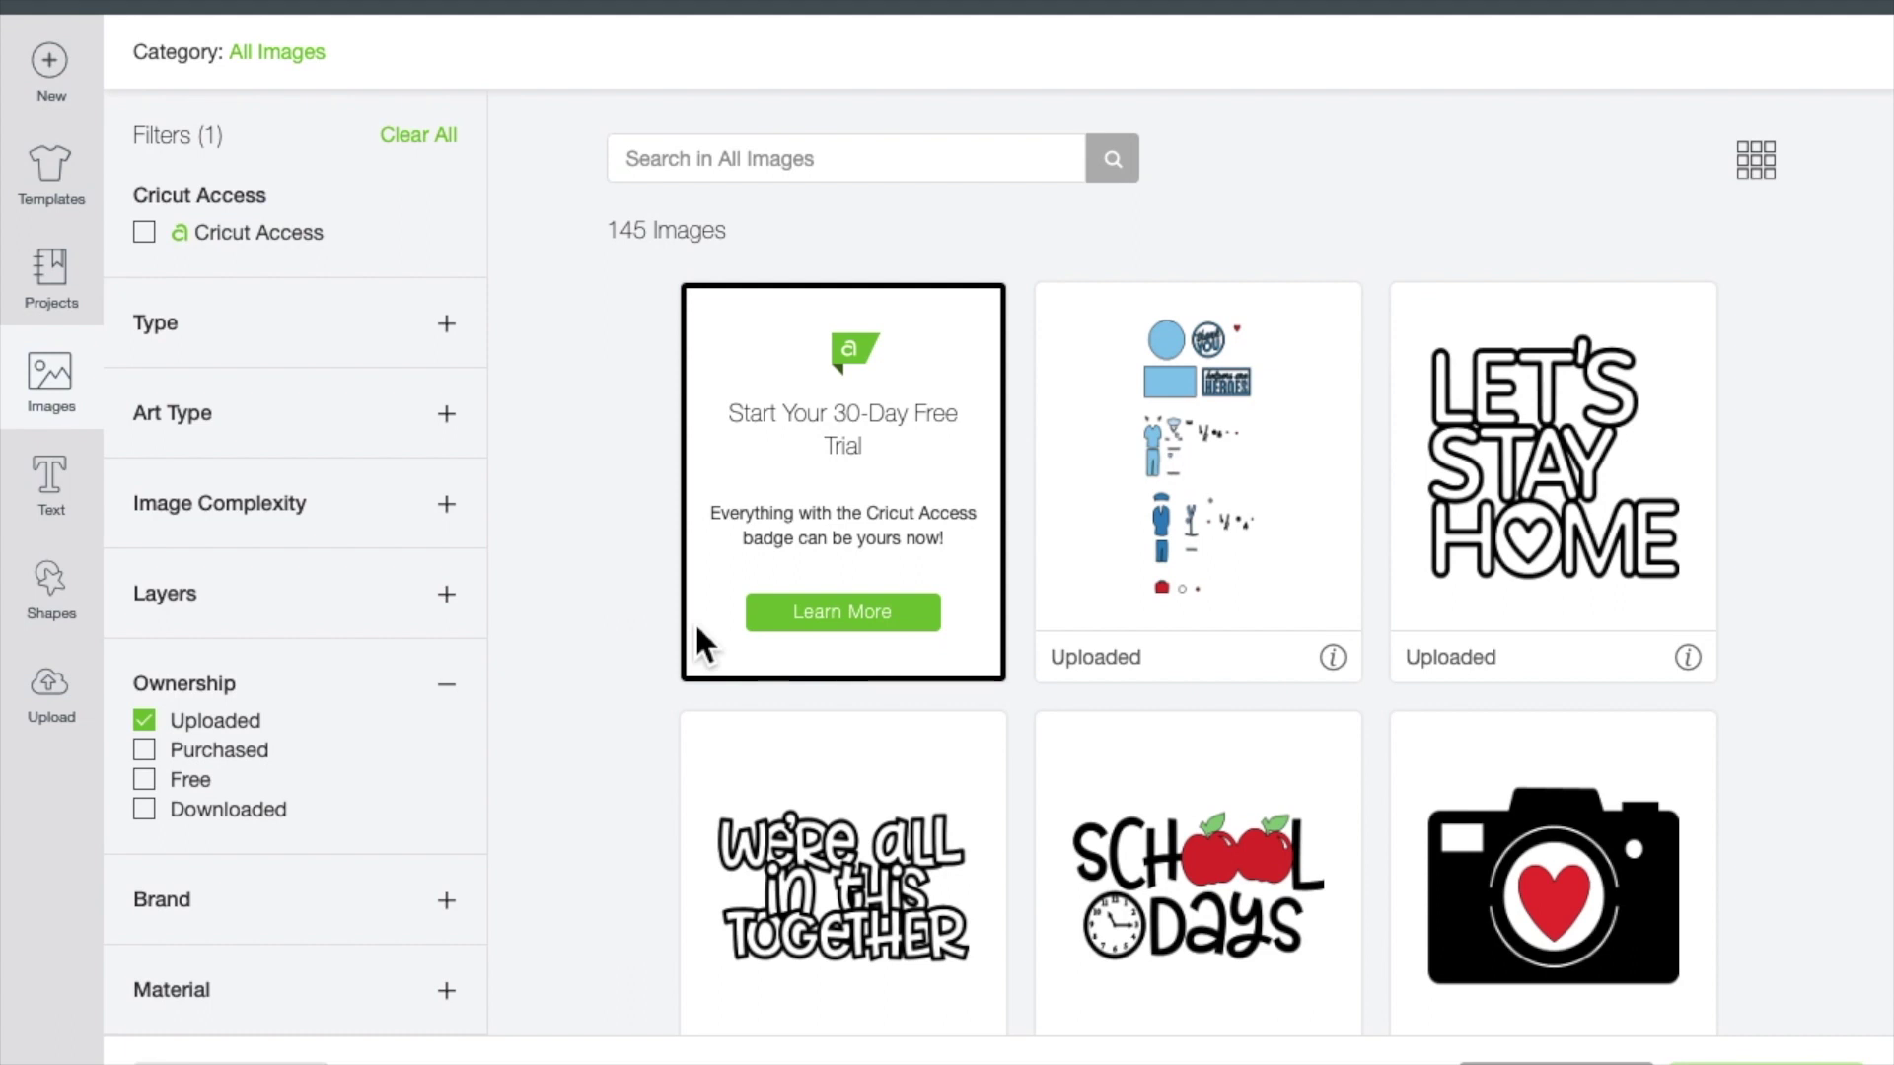
click(59, 702)
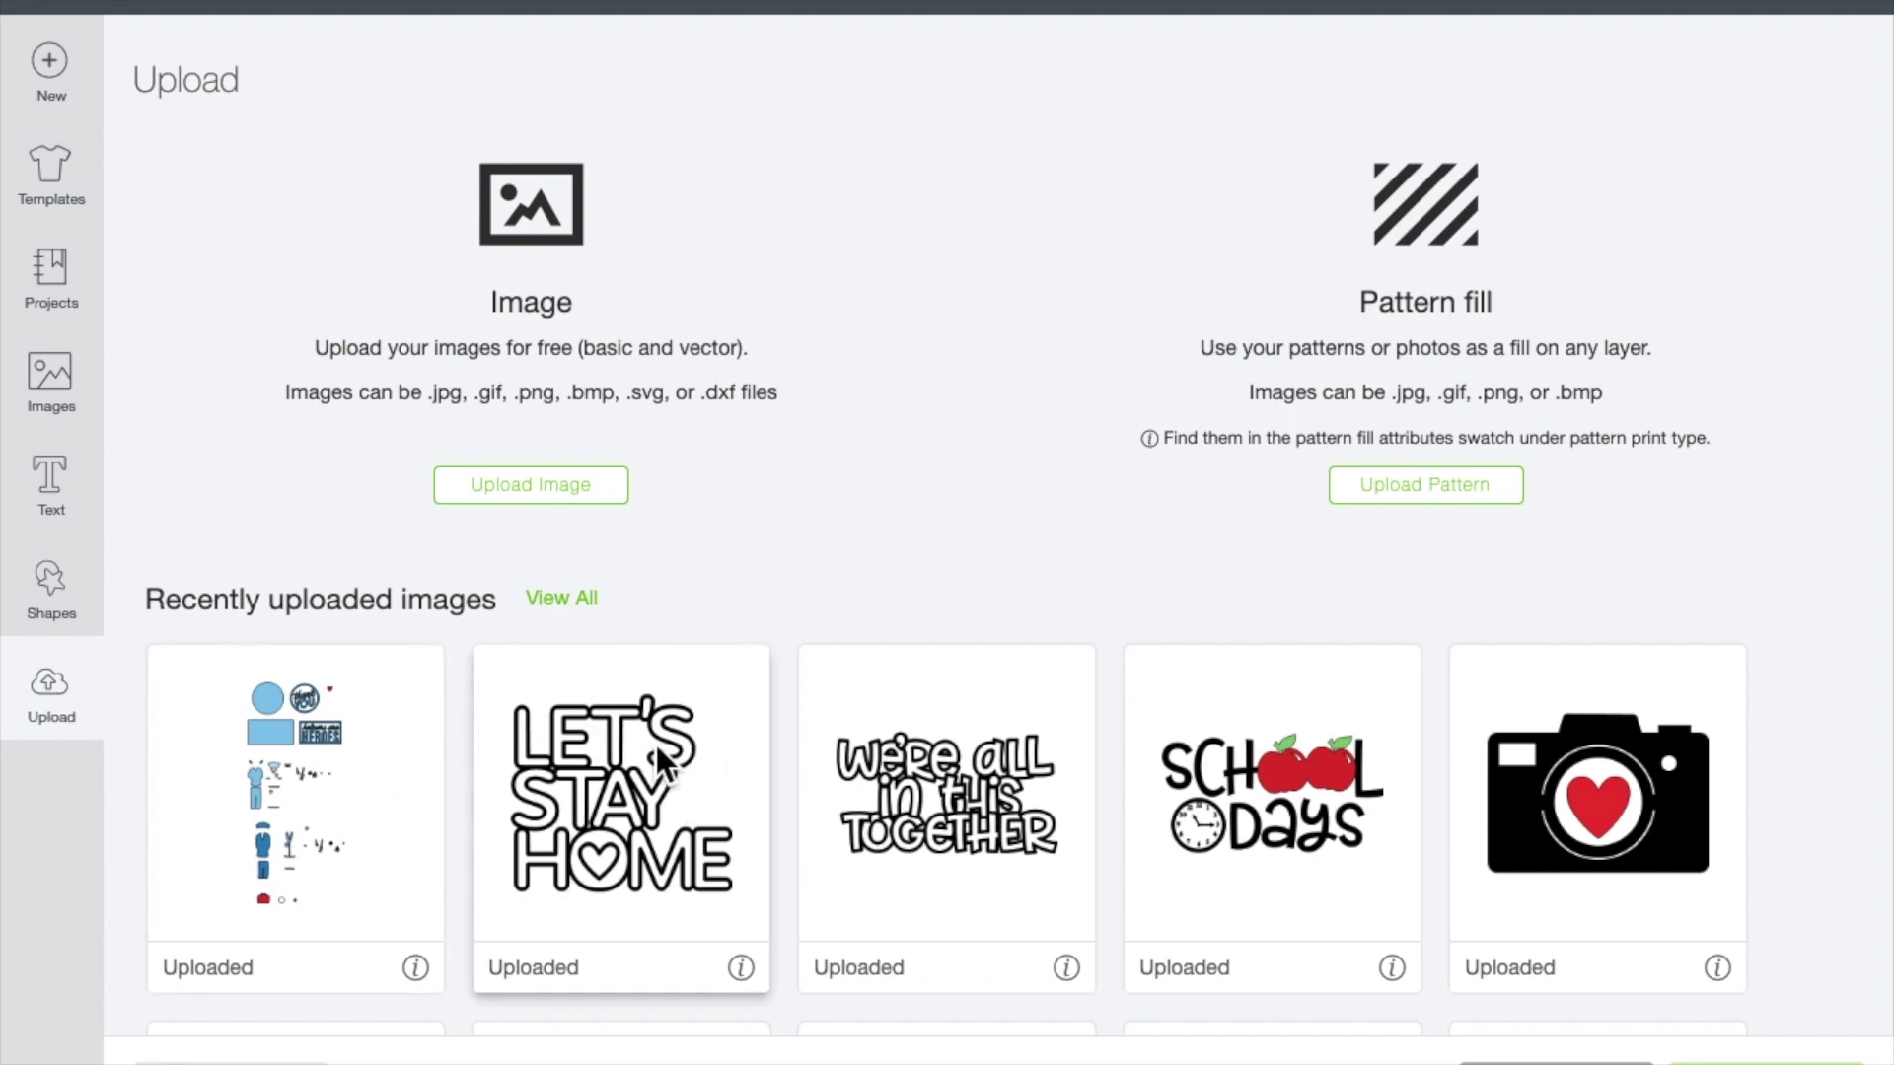
Open the Images library and search all images for 'TREE'.
click(69, 399)
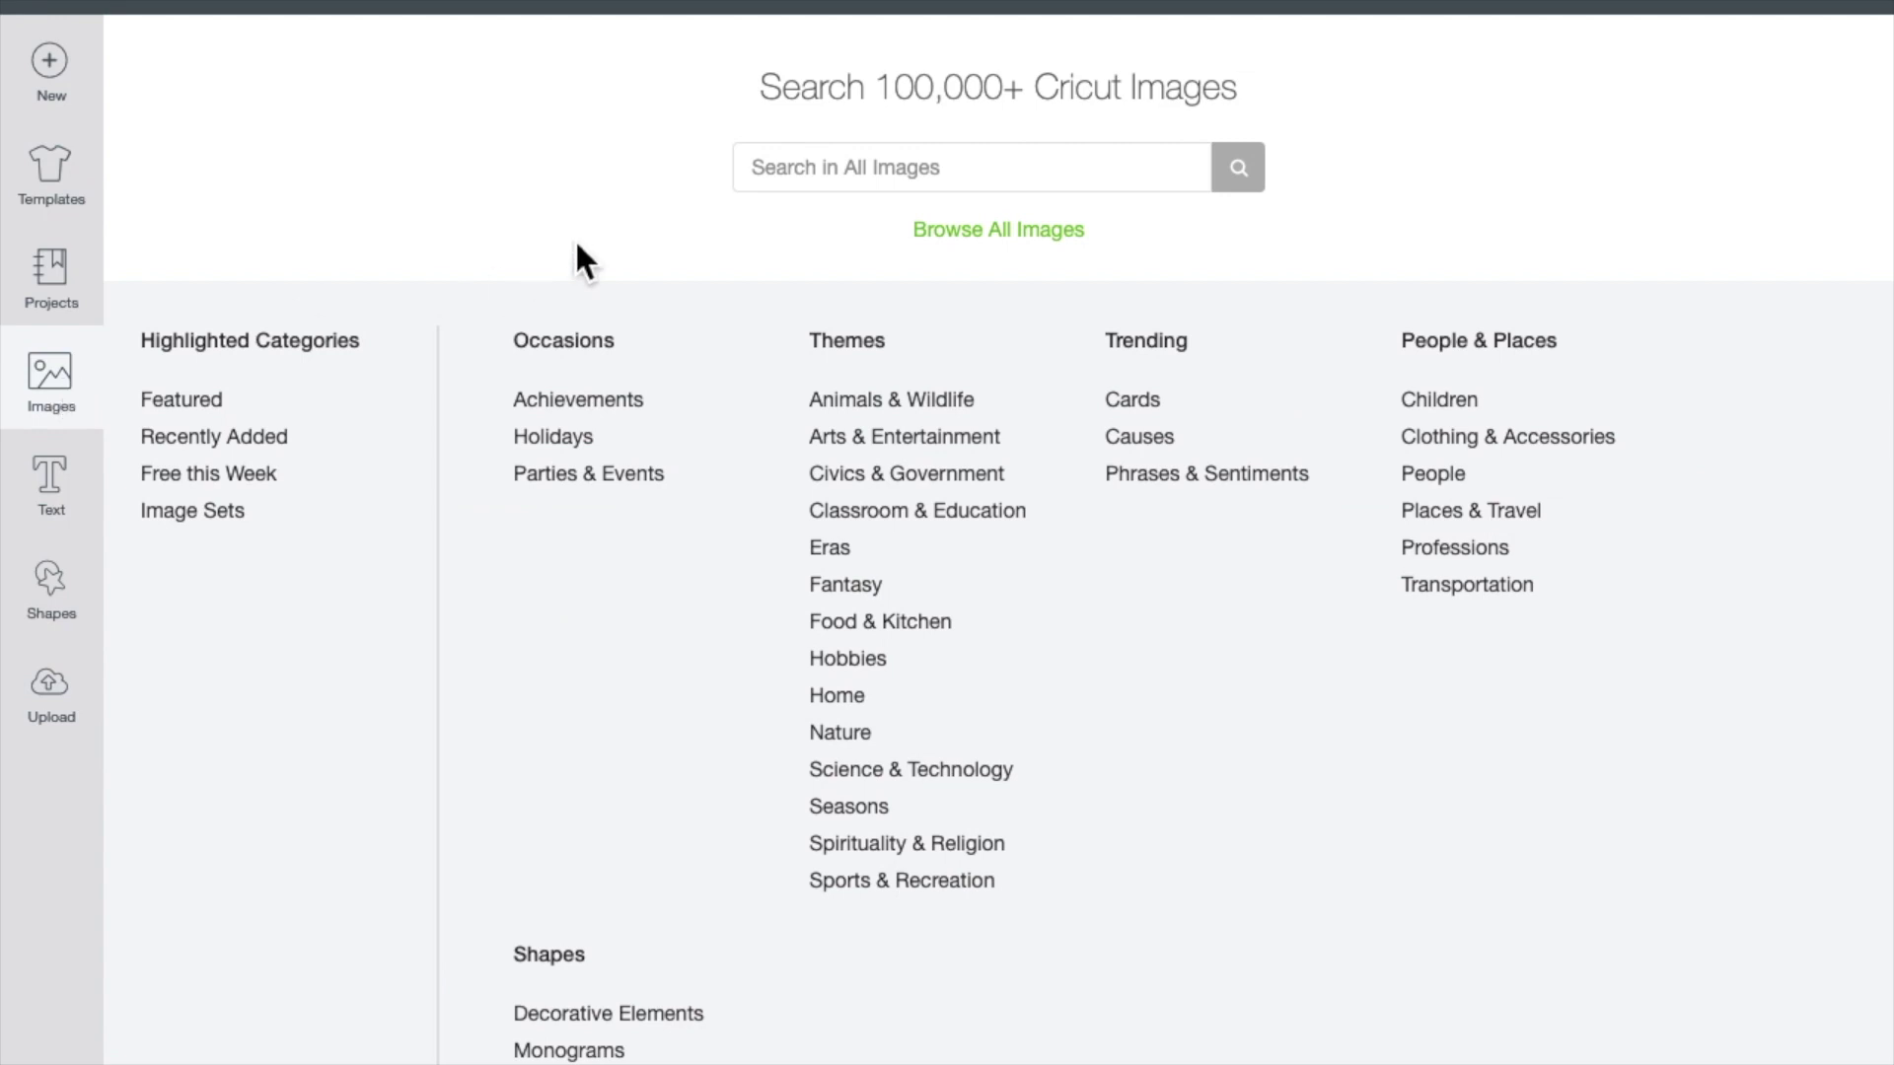
click(838, 169)
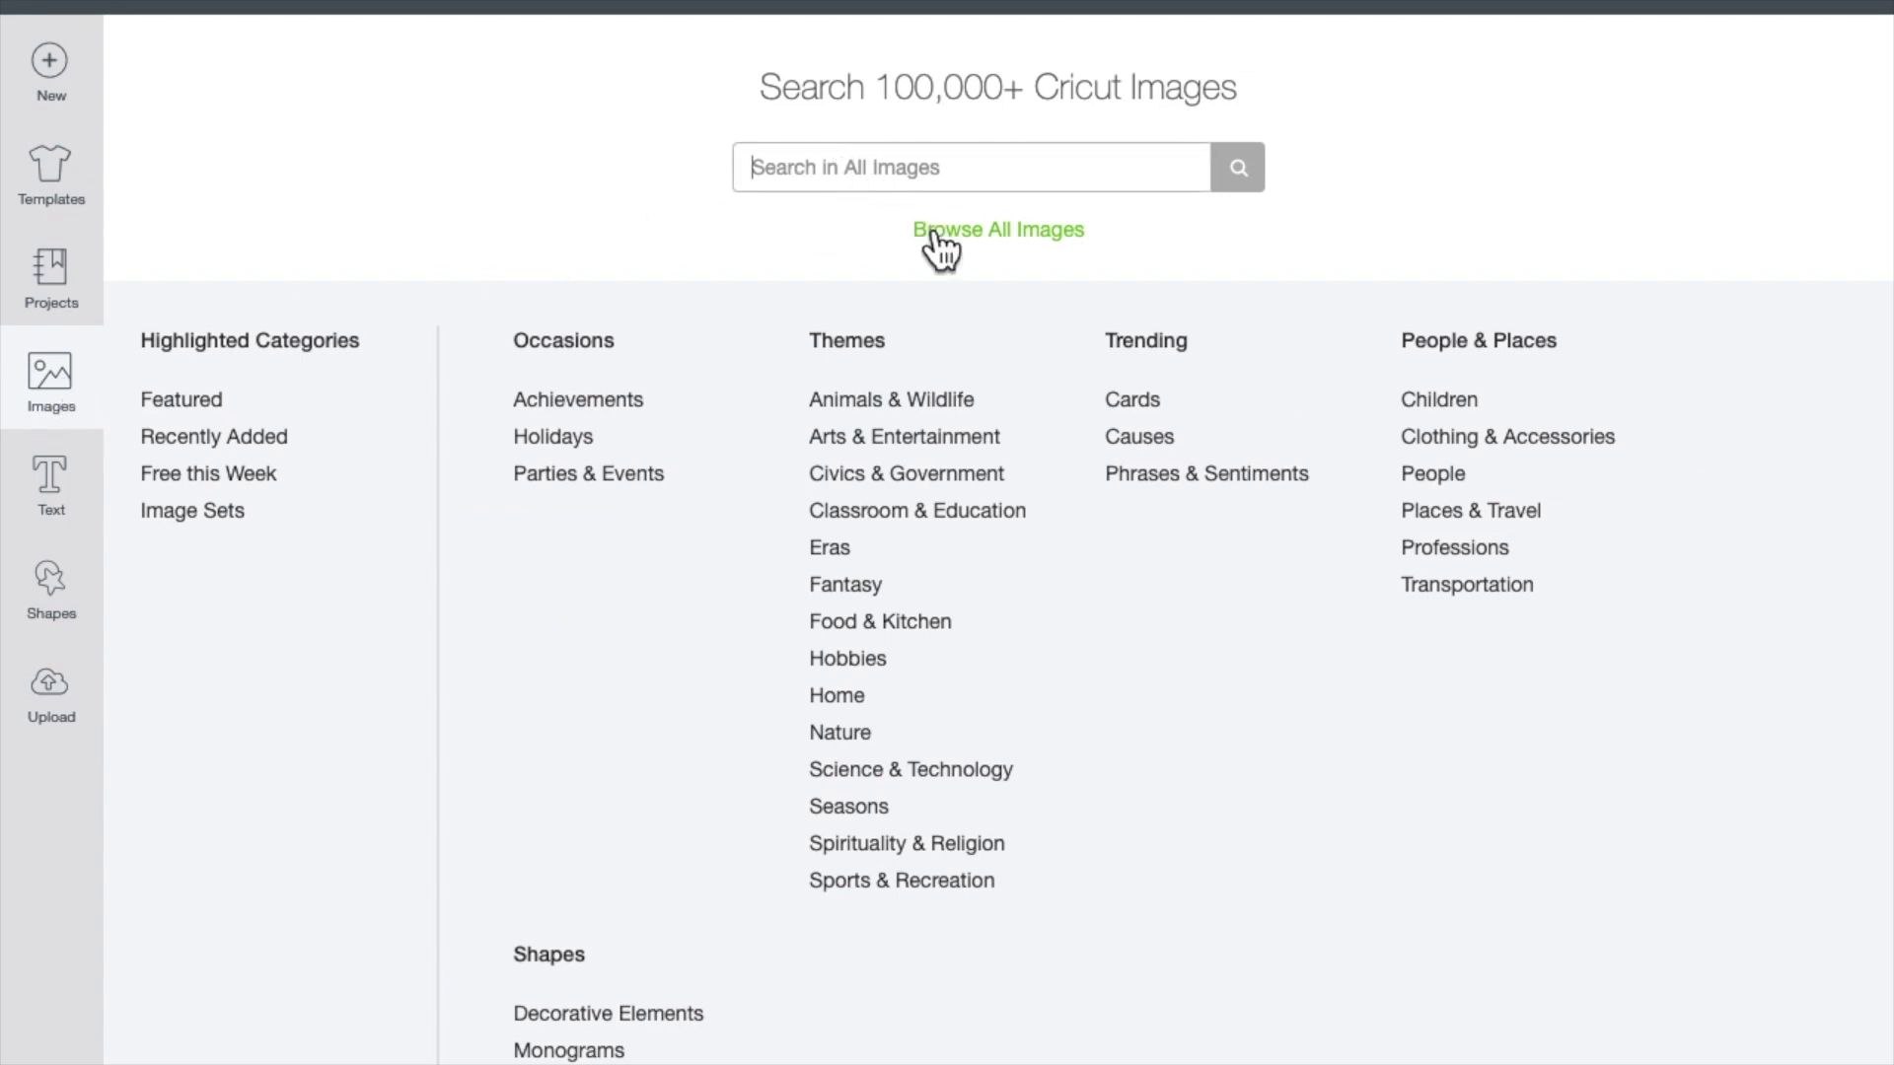
text(TREE)
key(Return)
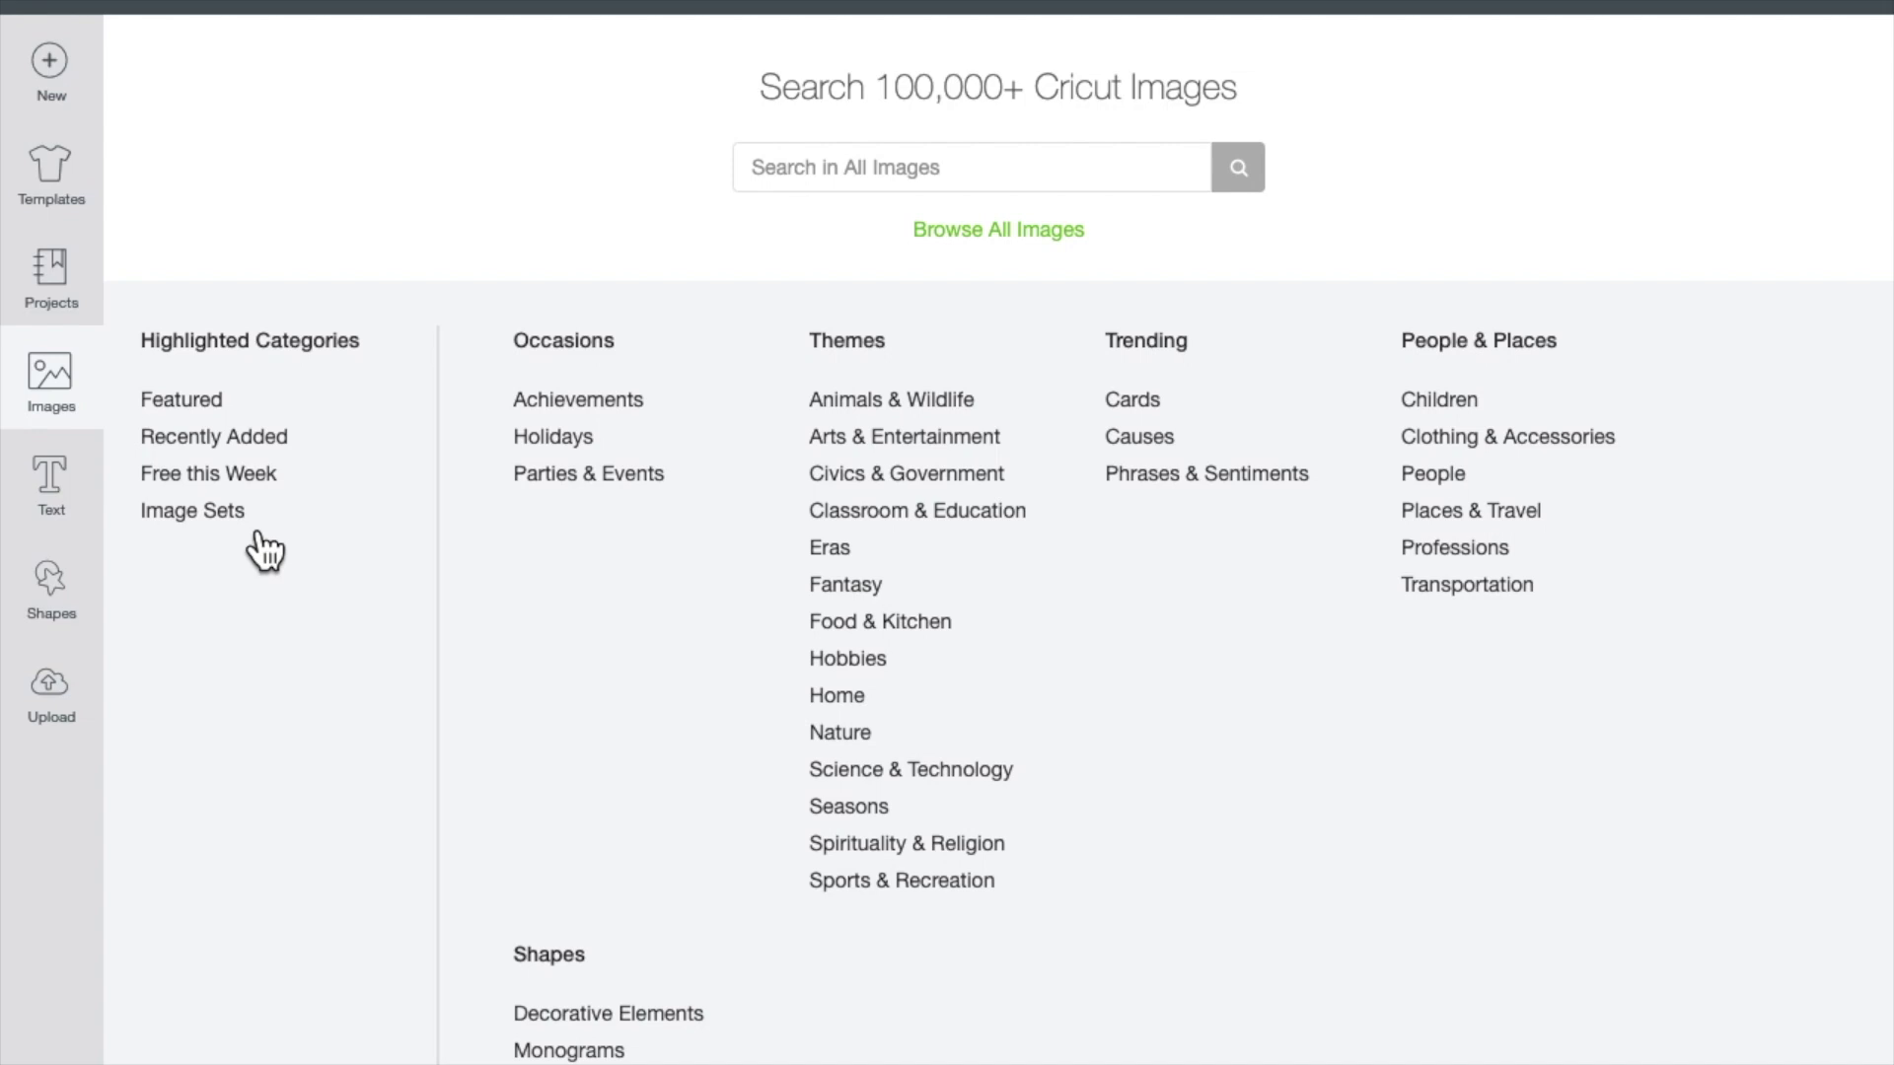
Search Image Sets for 'CLOSE' to list the Close To My Heart sets.
click(225, 513)
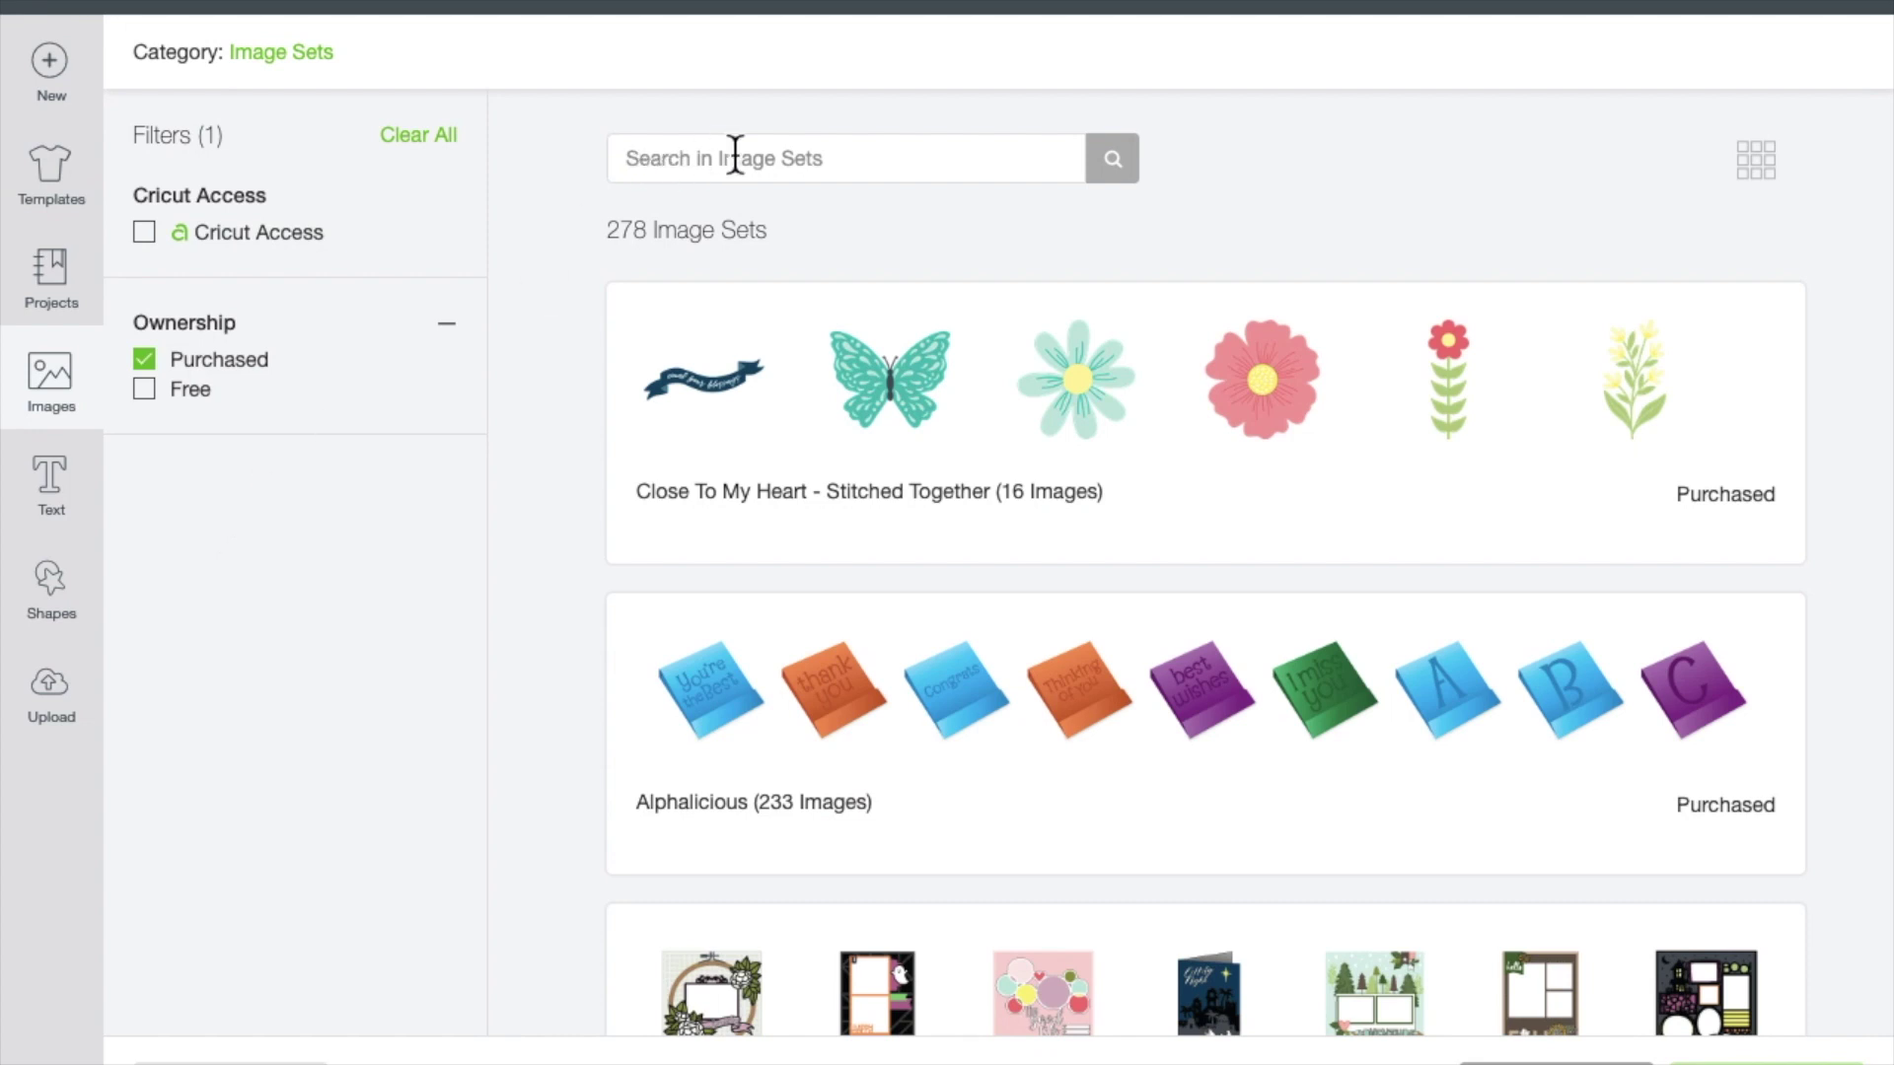
click(646, 173)
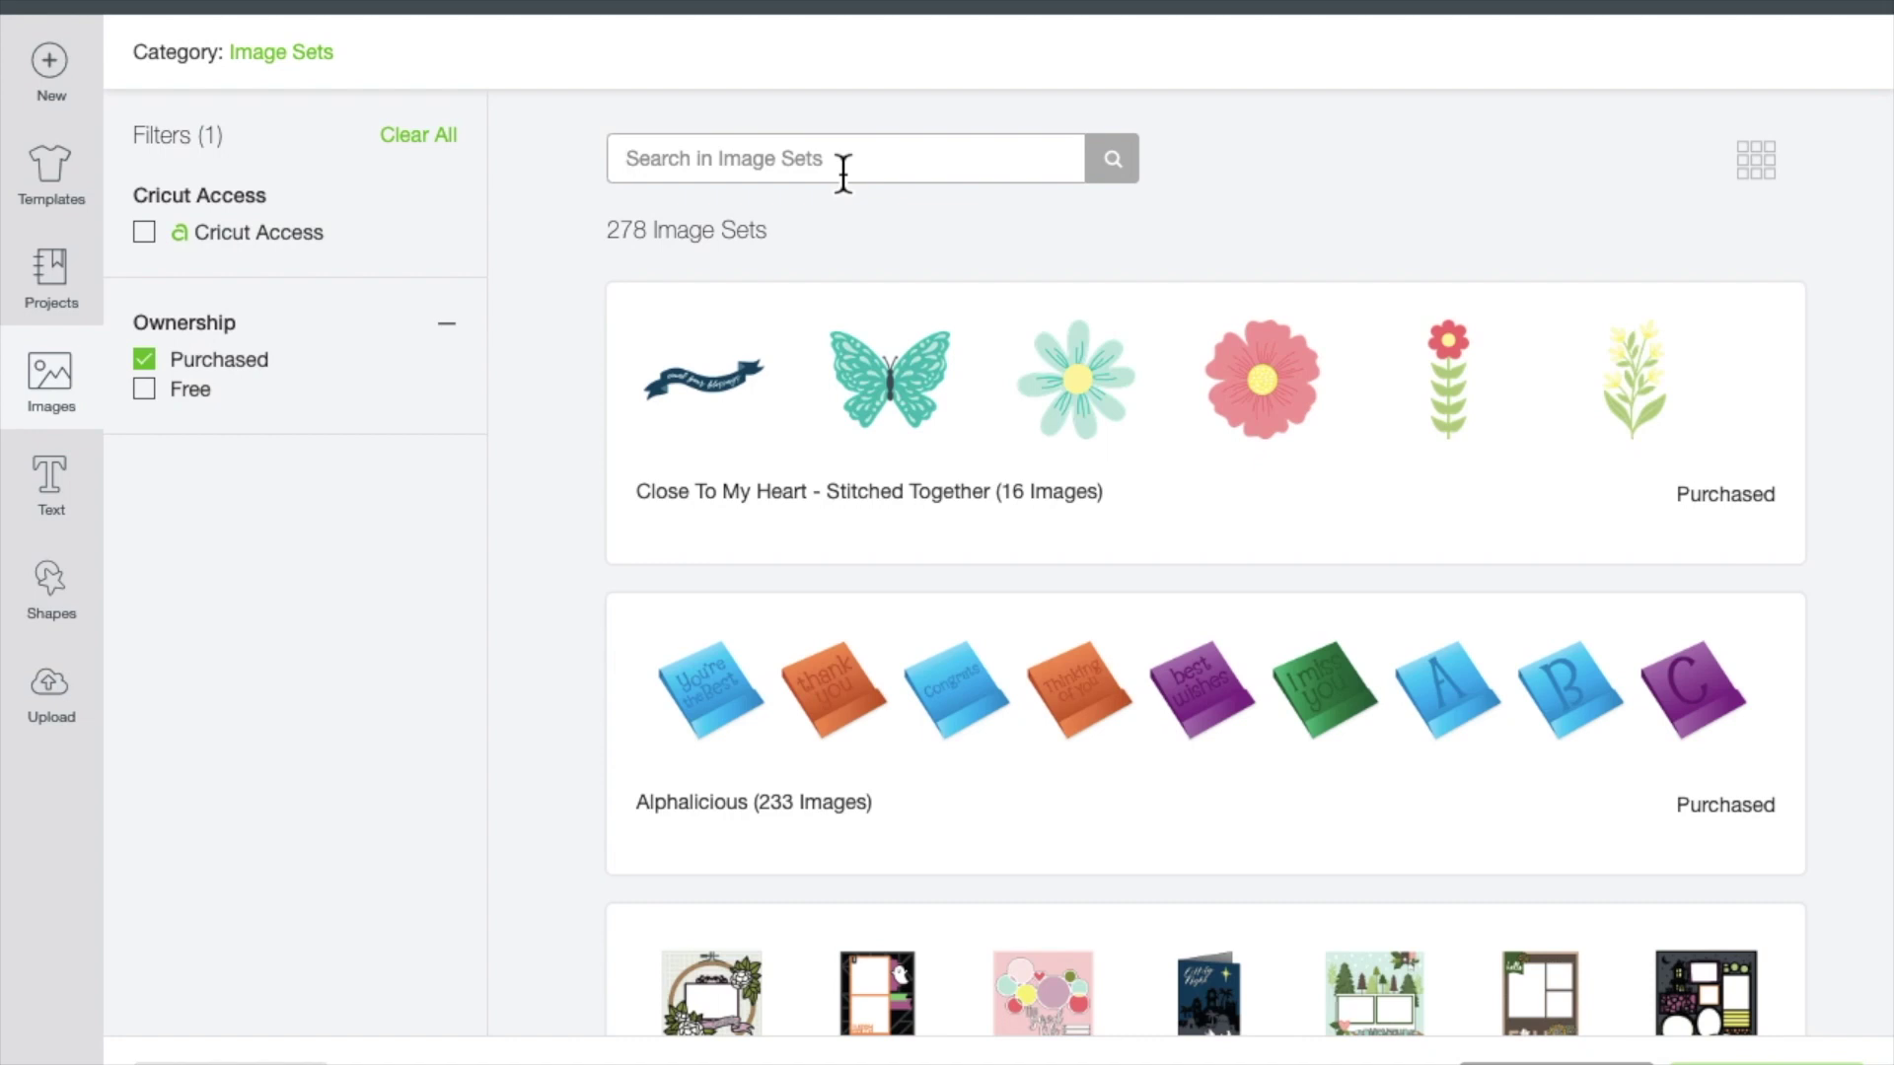
text(CLOSE)
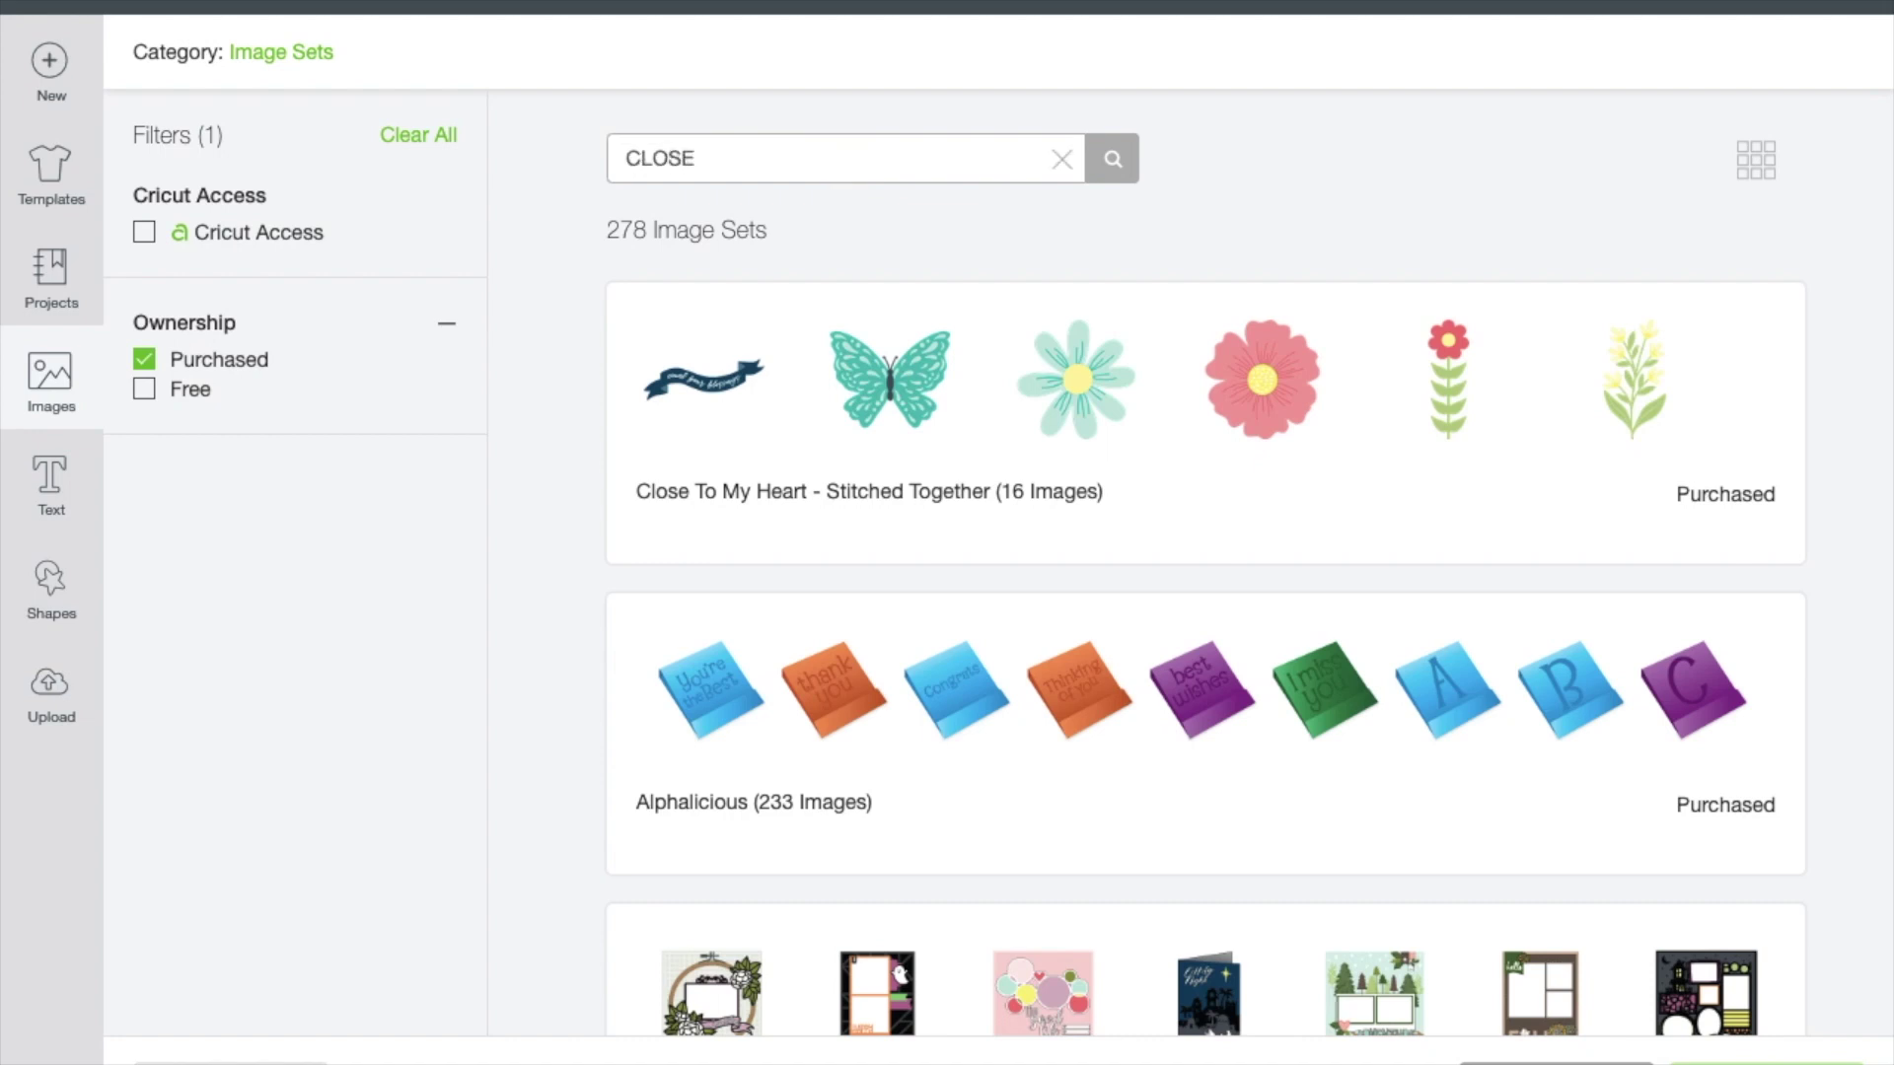
key(Return)
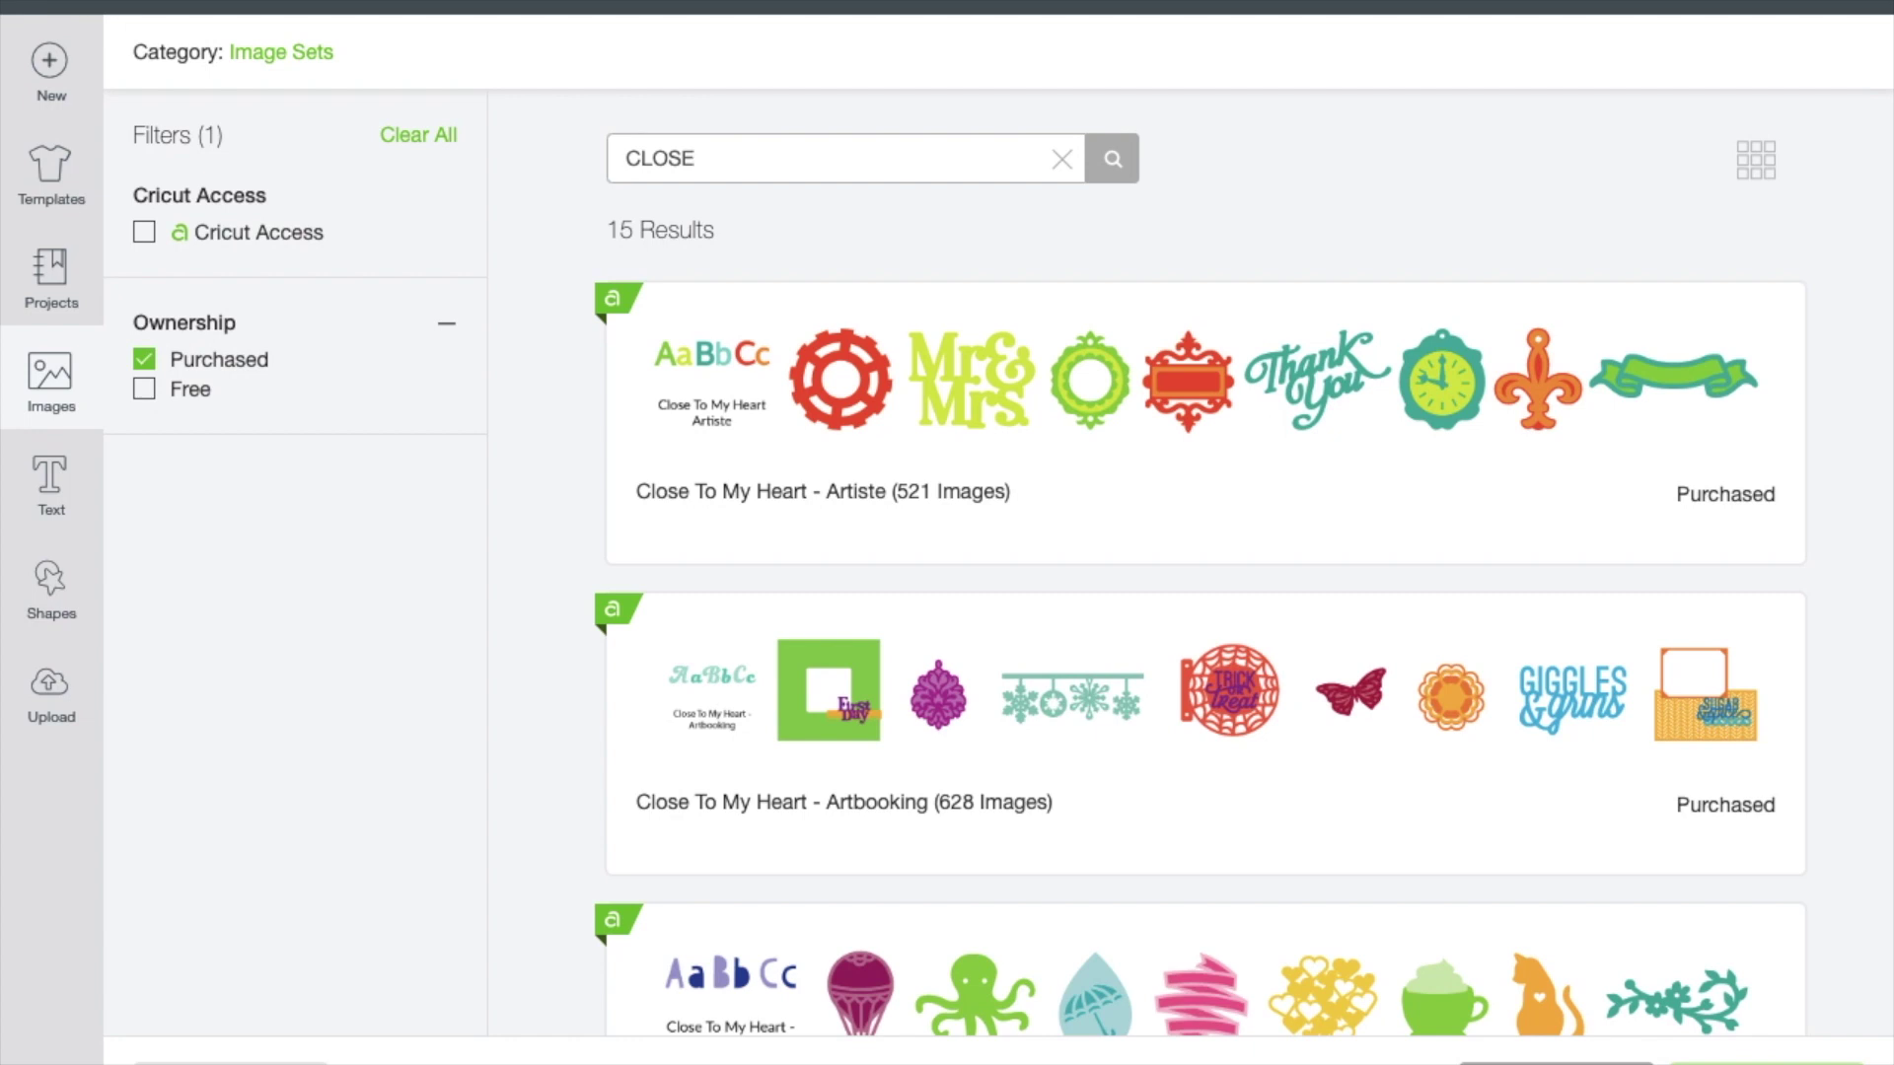
Browse the results and open the Art Philosophy set with its 459 images.
scroll(1057, 446, down, 2)
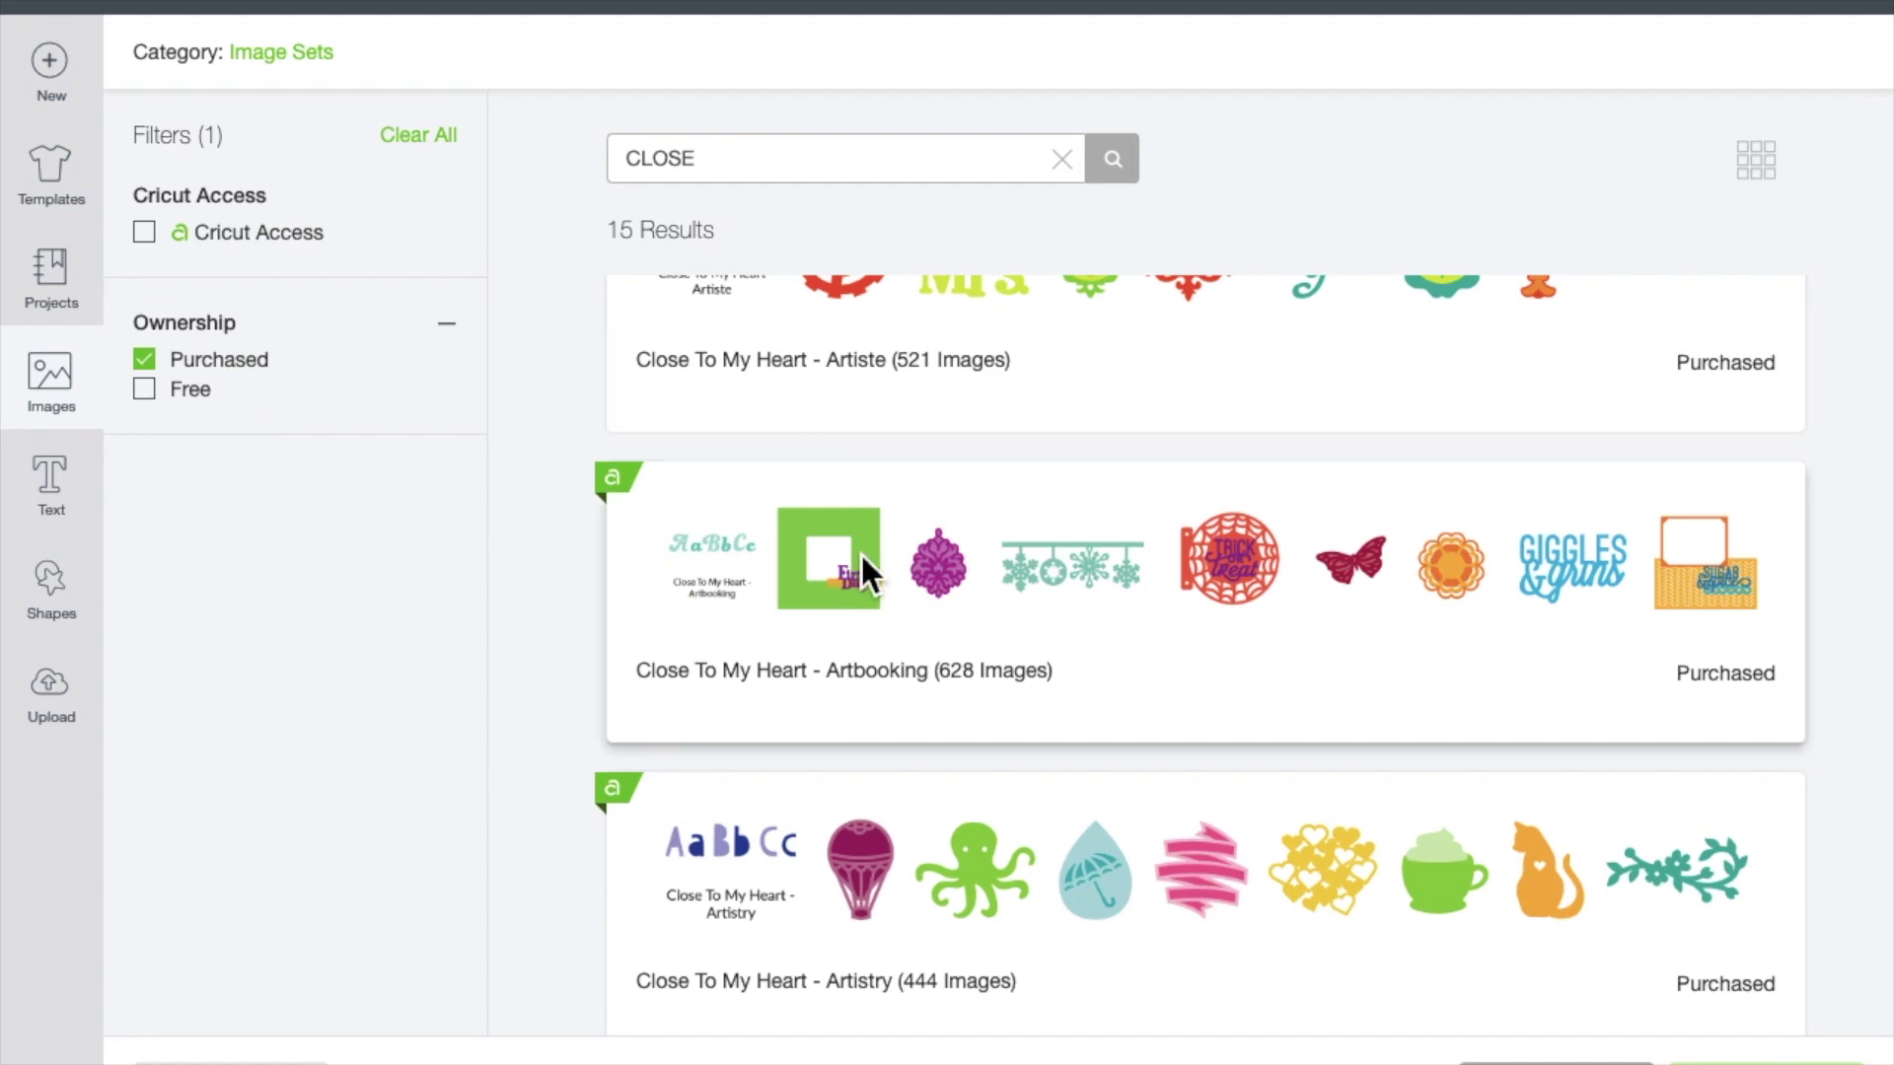
scroll(860, 552, down, 4)
scroll(861, 554, down, 5)
scroll(861, 555, down, 2)
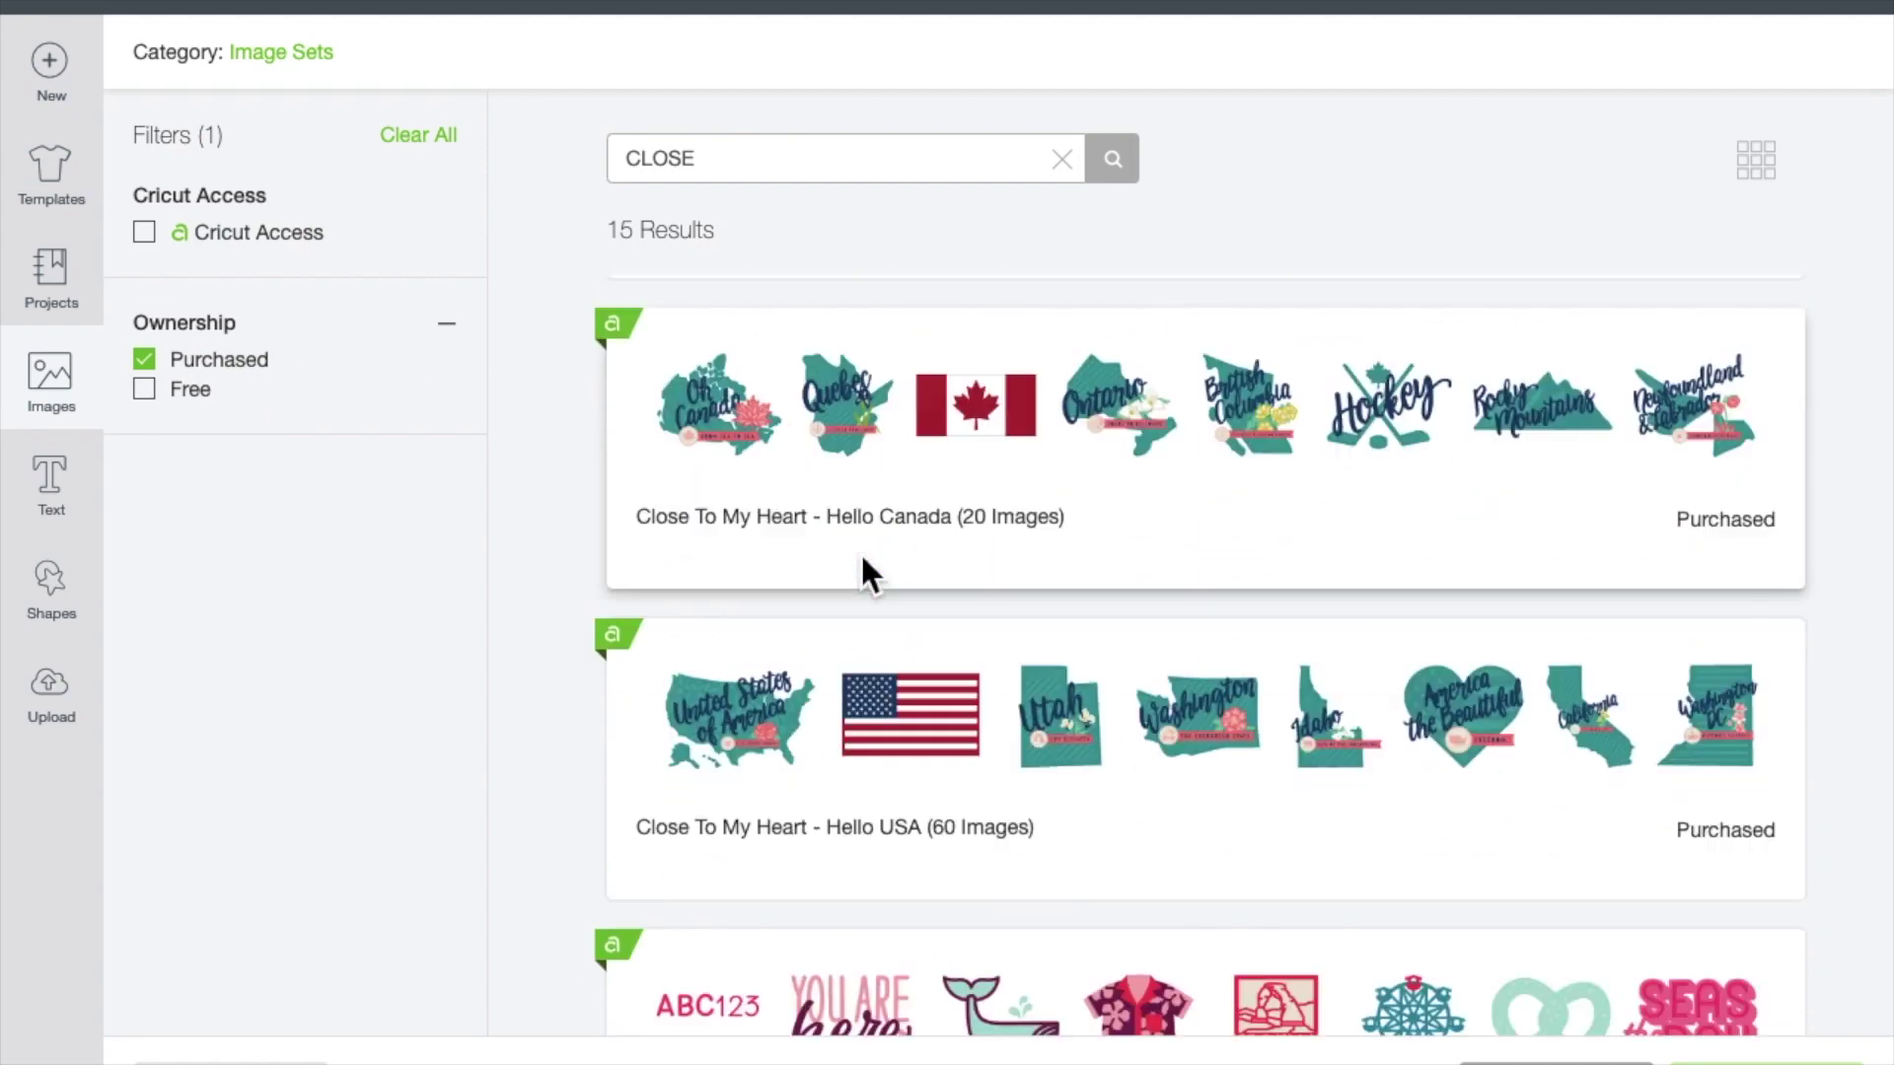
scroll(861, 554, down, 5)
scroll(861, 555, down, 1)
scroll(860, 552, down, 4)
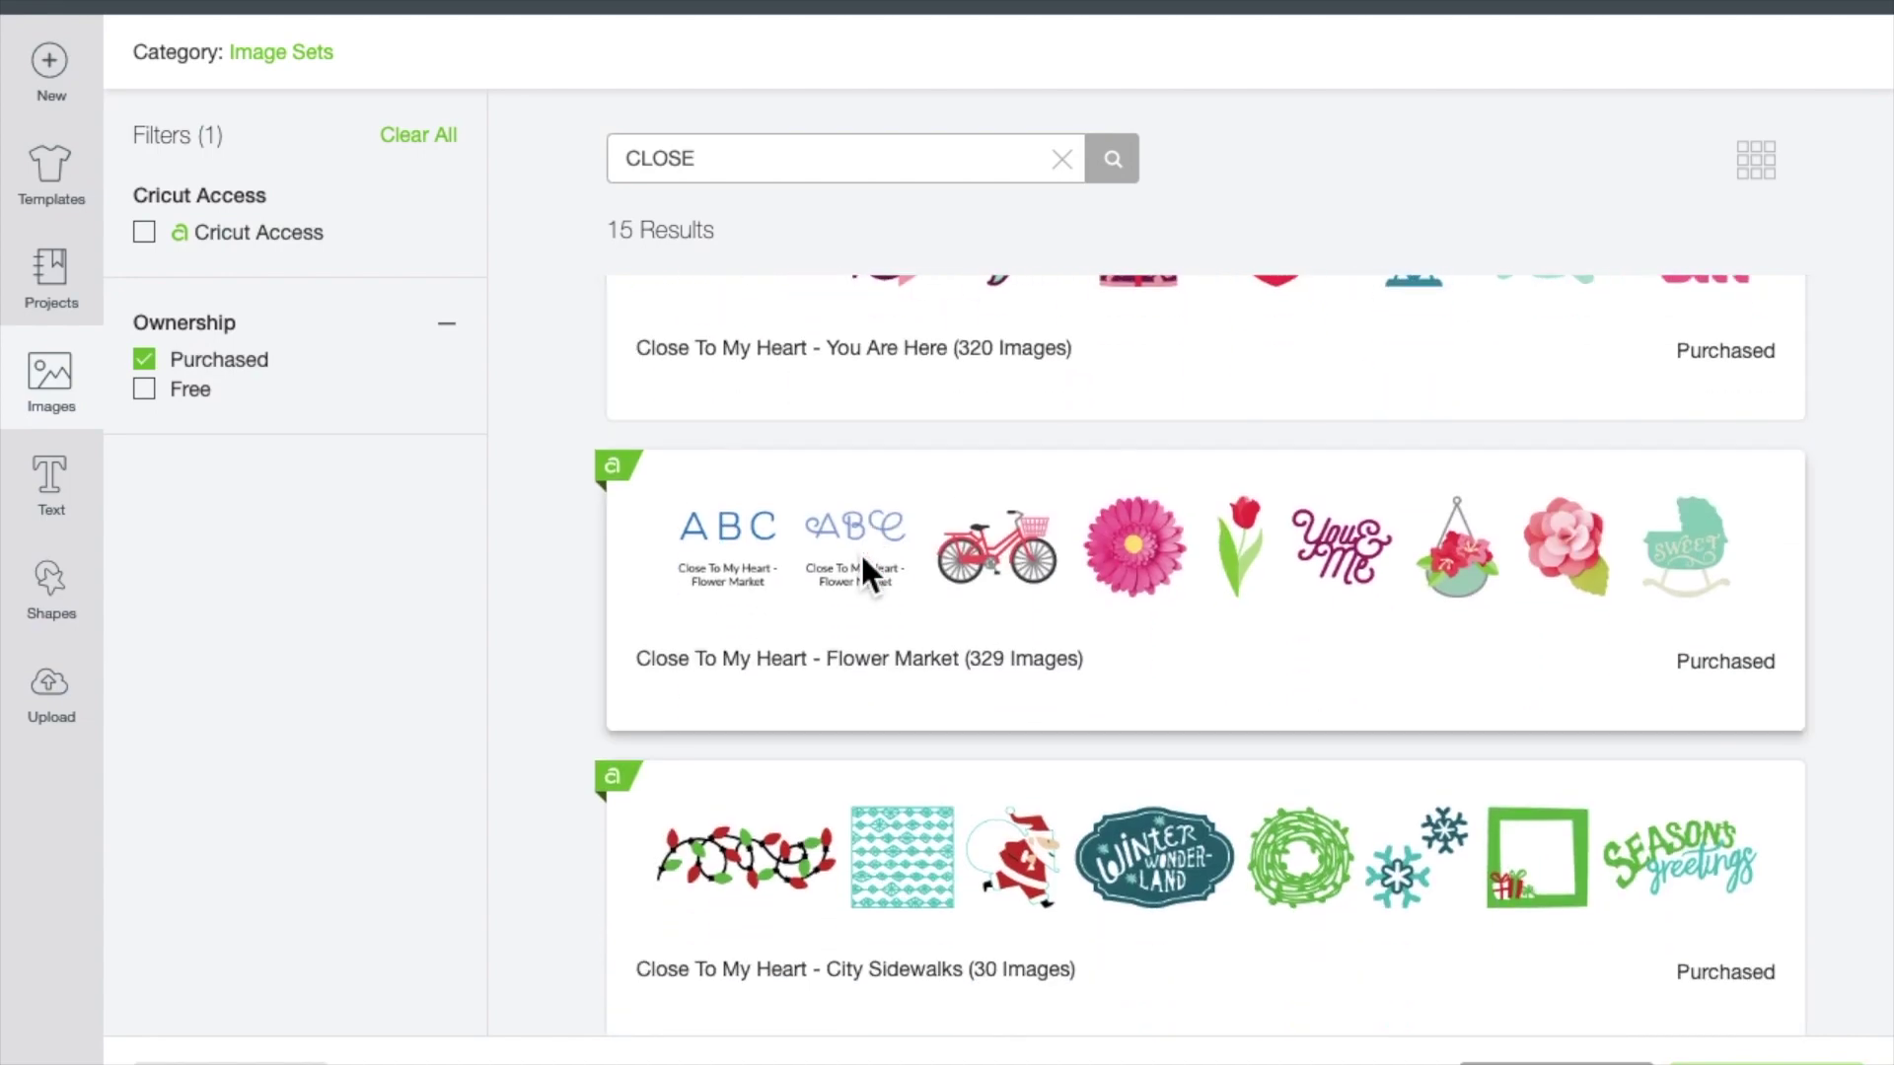
scroll(860, 552, down, 5)
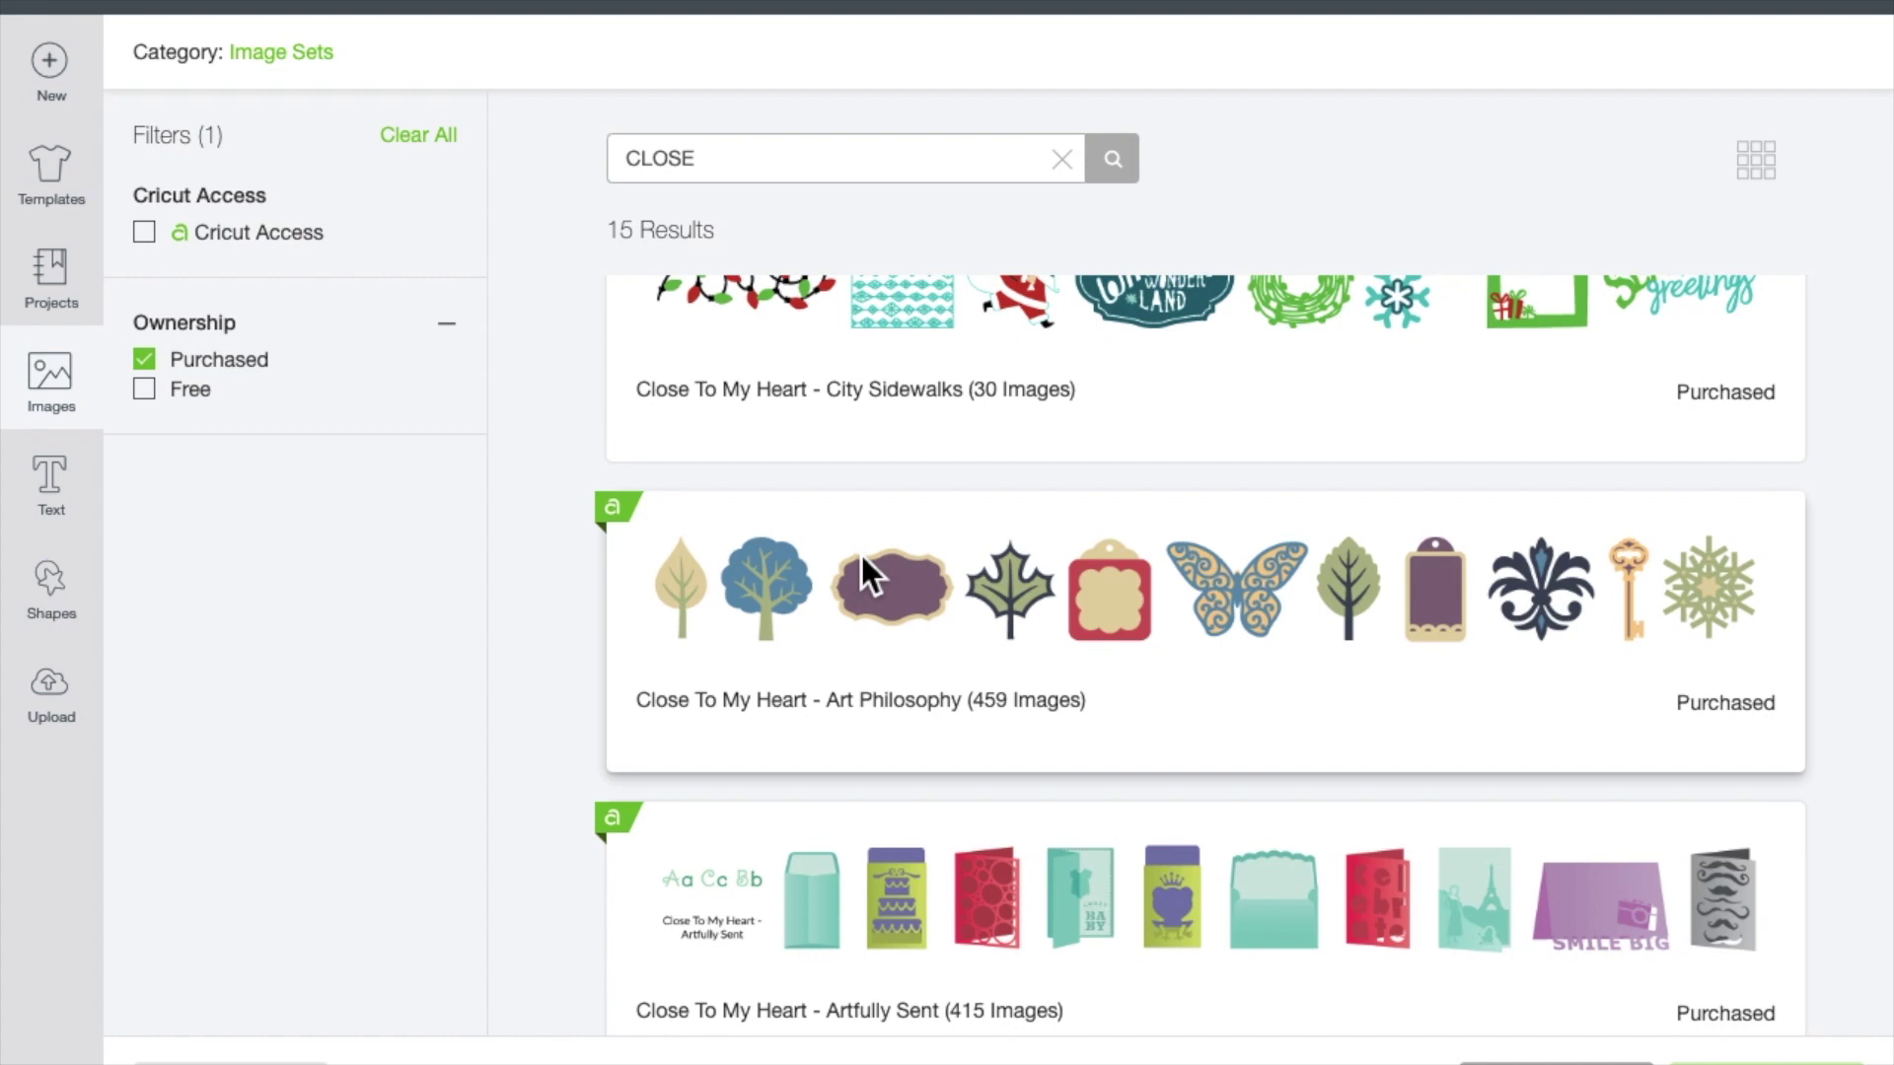
click(879, 588)
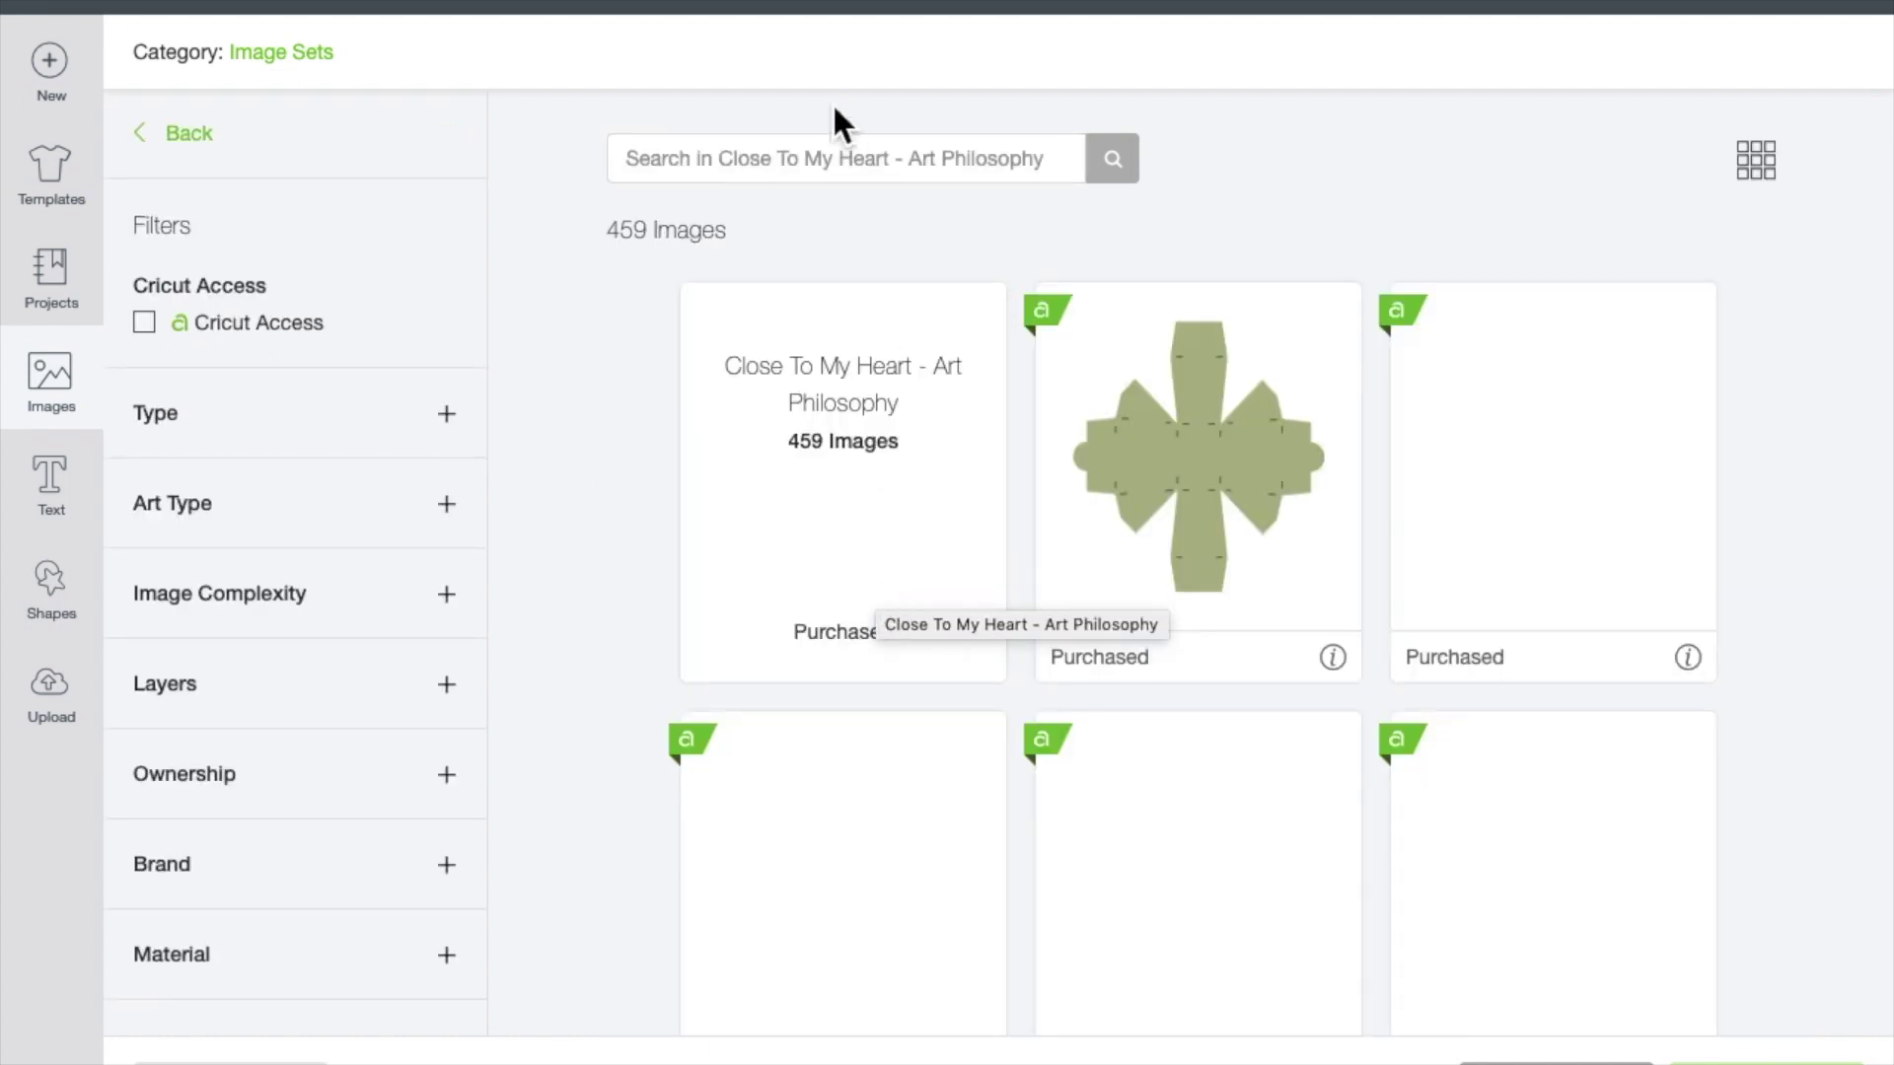
Search the Art Philosophy set for 'CARD' images.
click(886, 179)
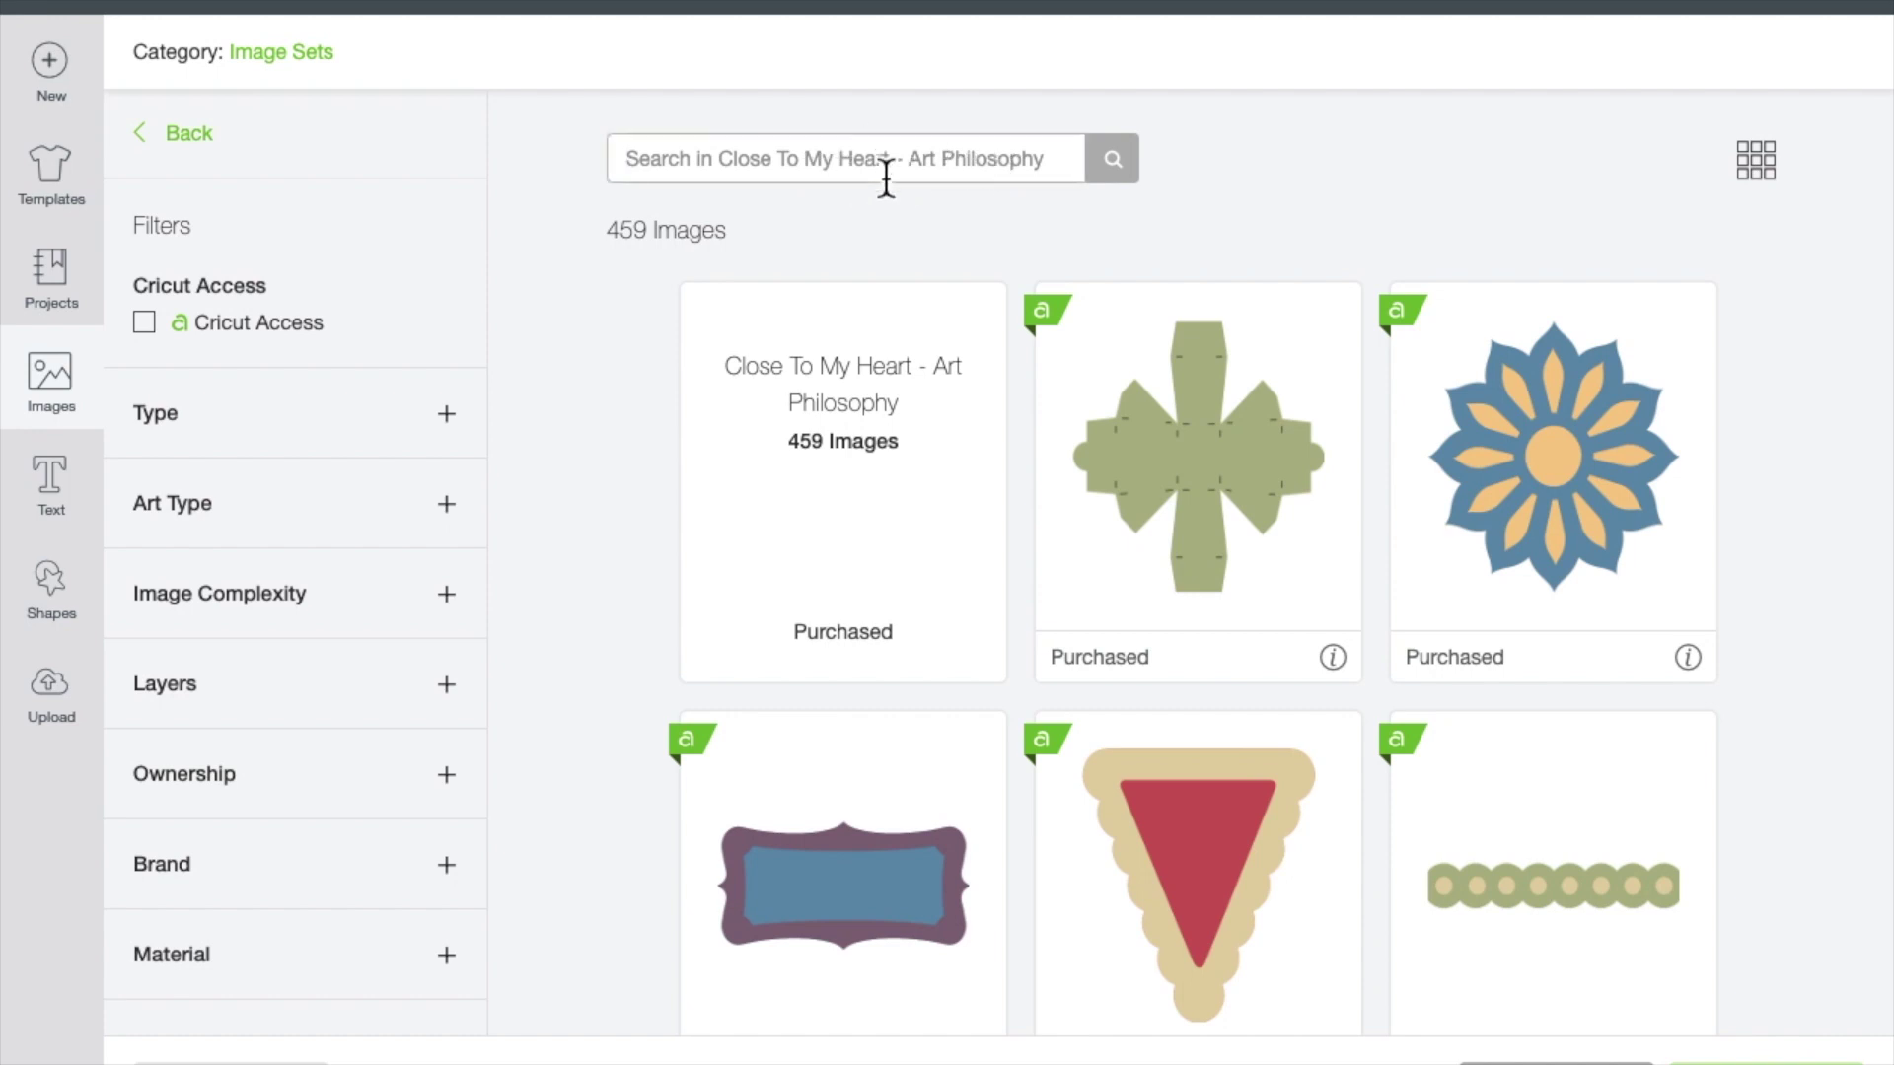
text(CARD)
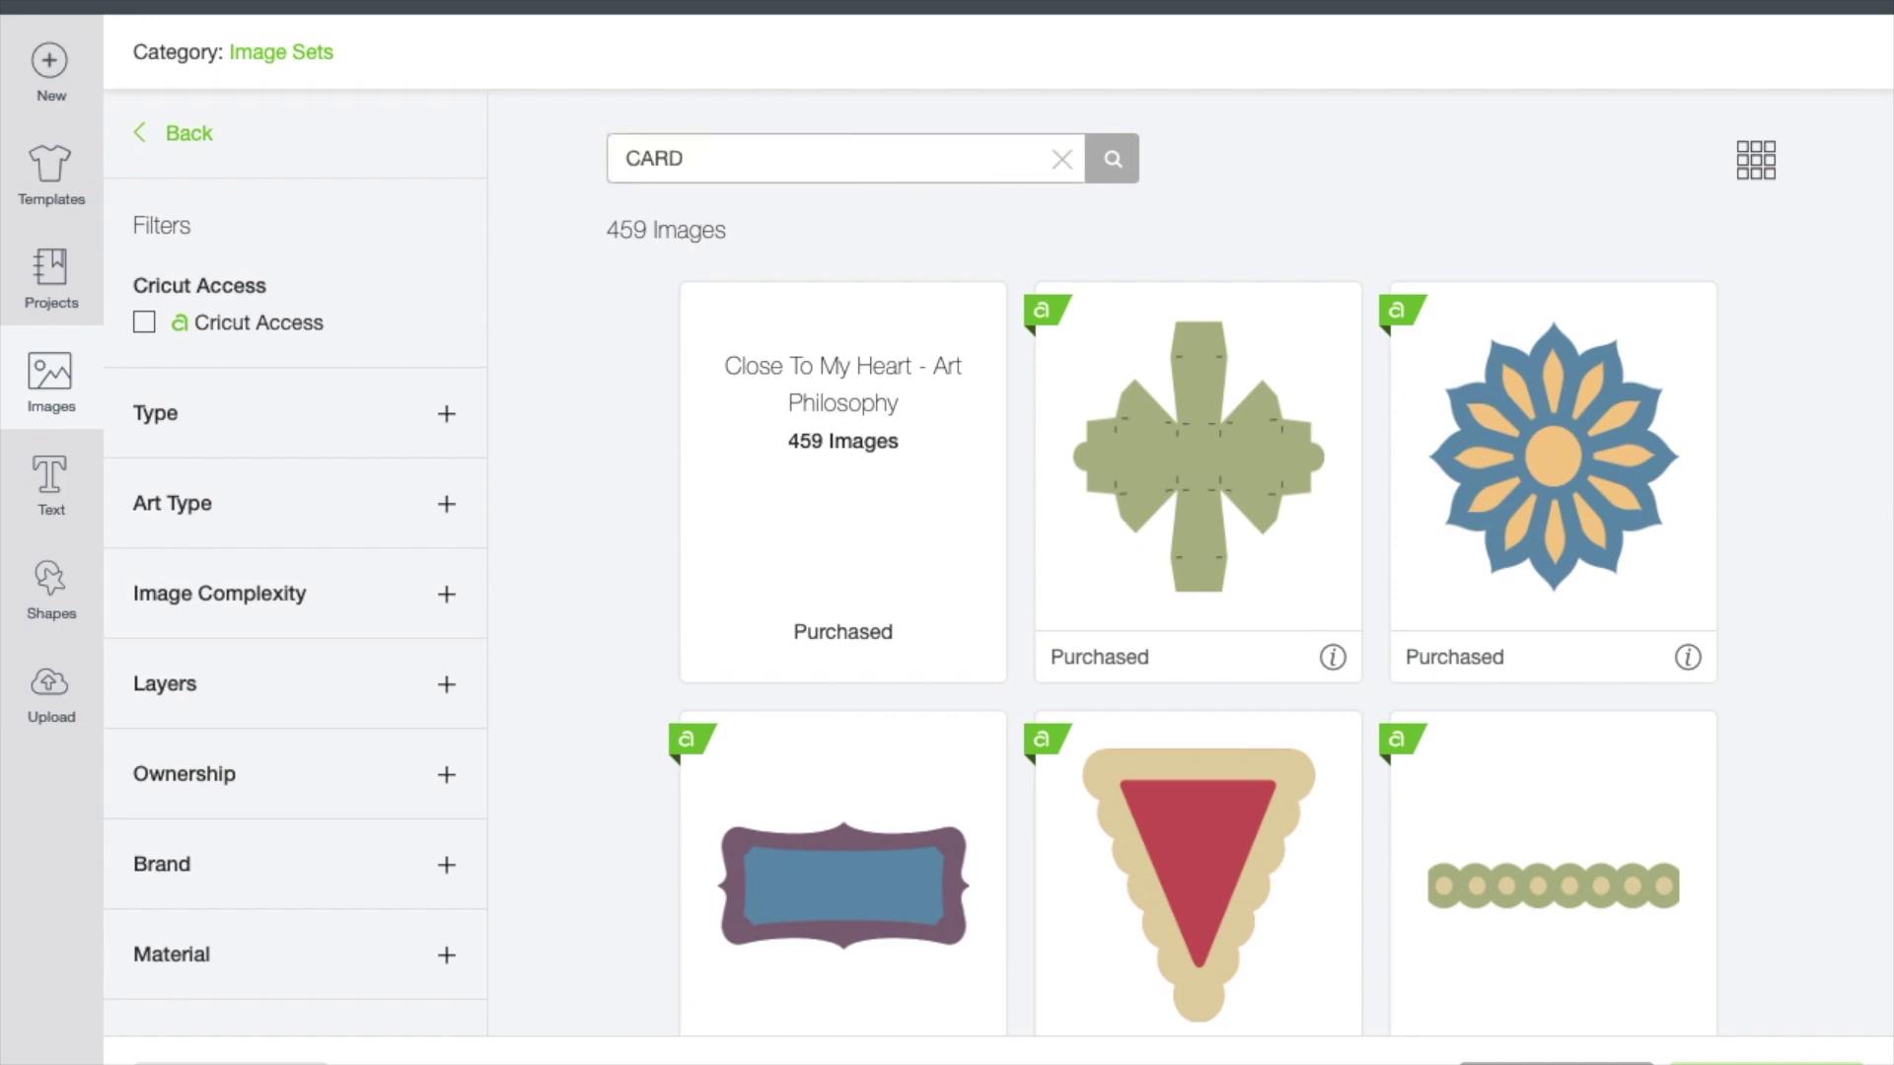
key(Return)
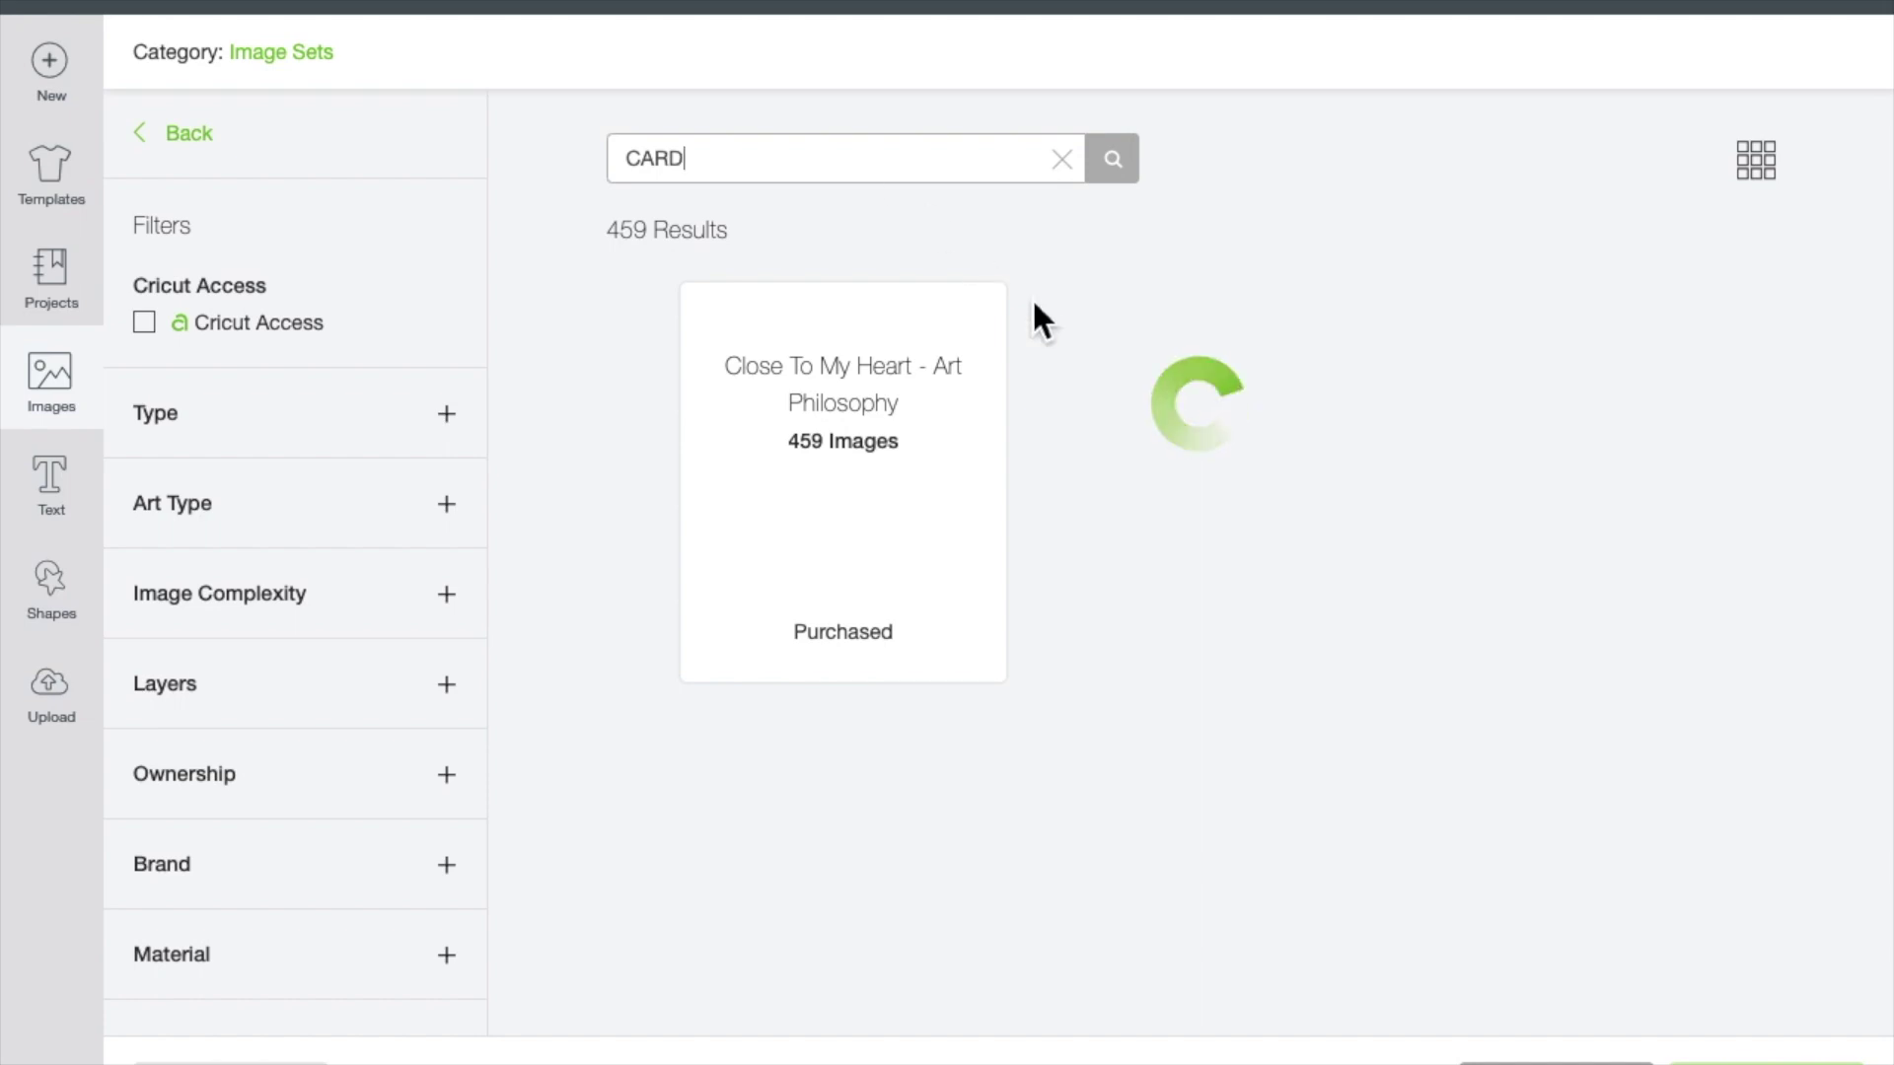
Browse the card results, then clear the search and return to the 15 Close To My Heart sets.
scroll(1190, 481, down, 3)
scroll(1189, 482, down, 3)
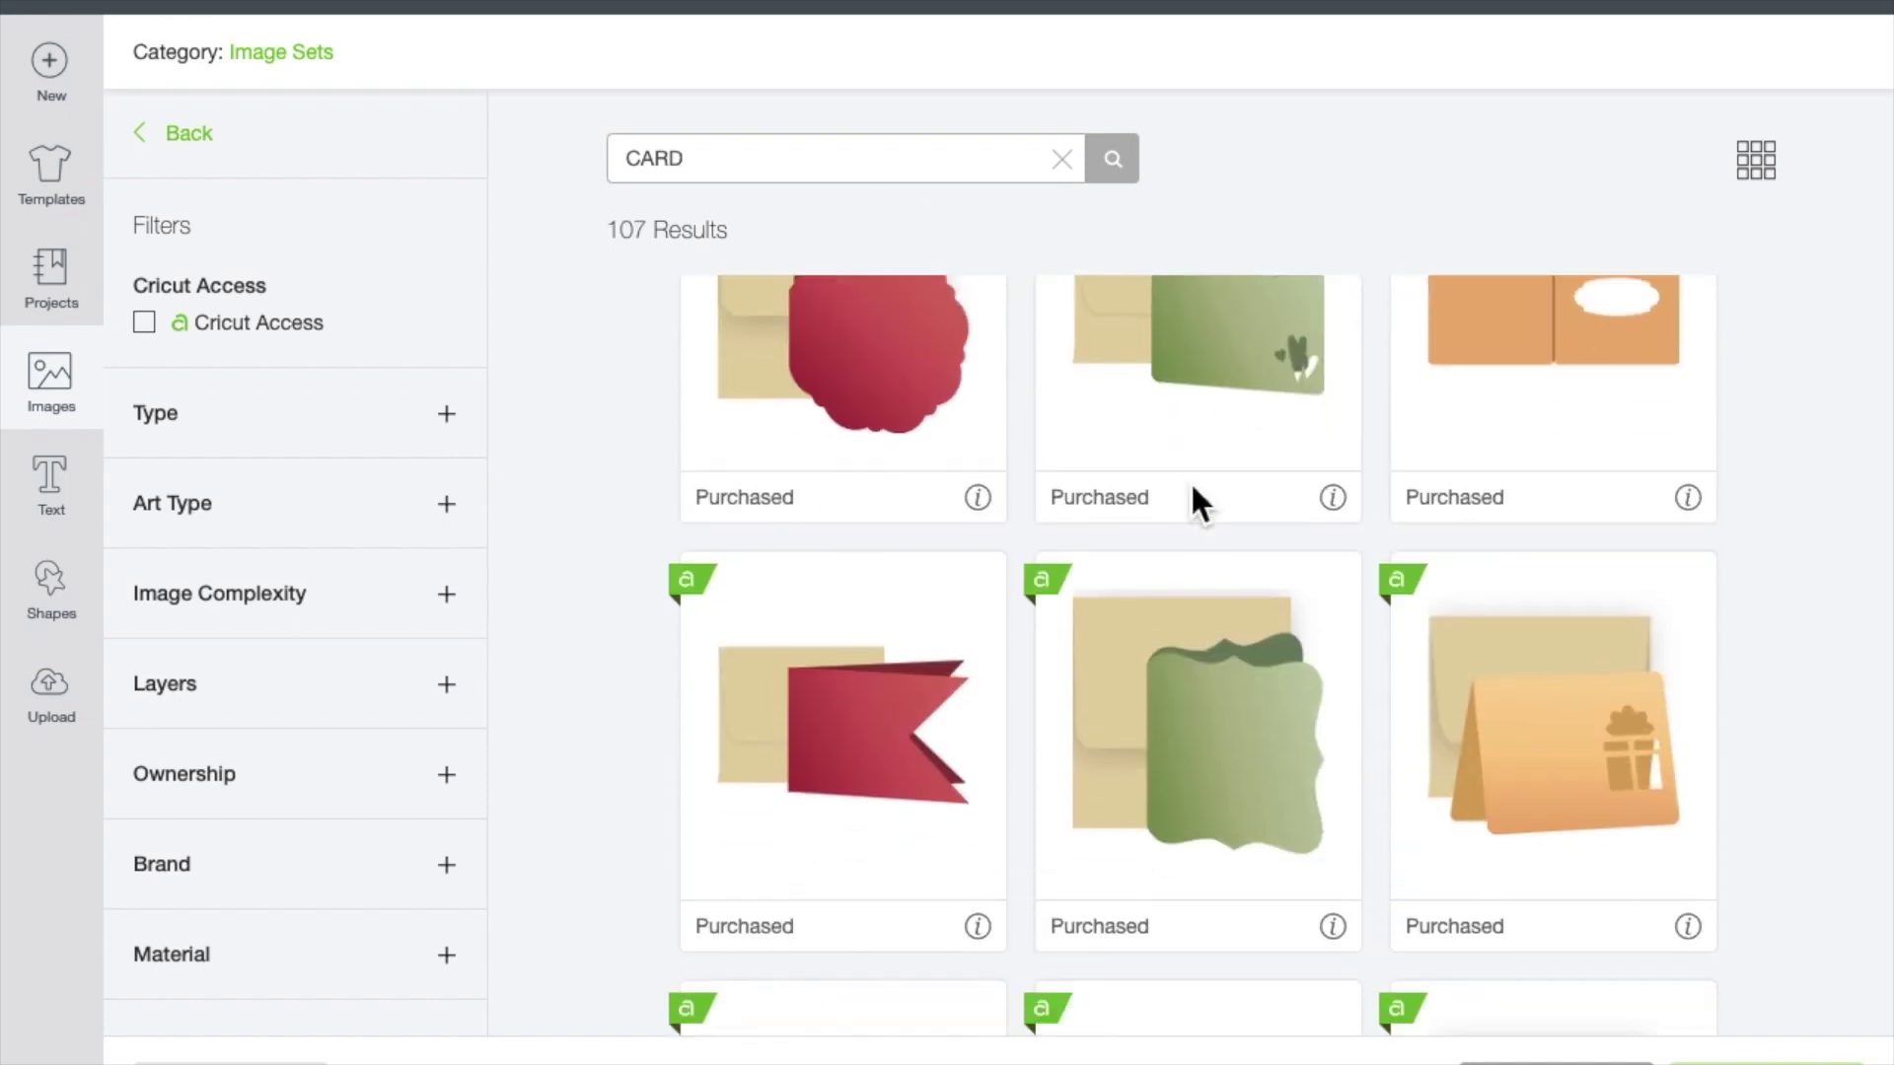
scroll(1189, 481, down, 4)
scroll(1190, 481, down, 3)
scroll(1192, 483, down, 3)
scroll(1189, 481, down, 3)
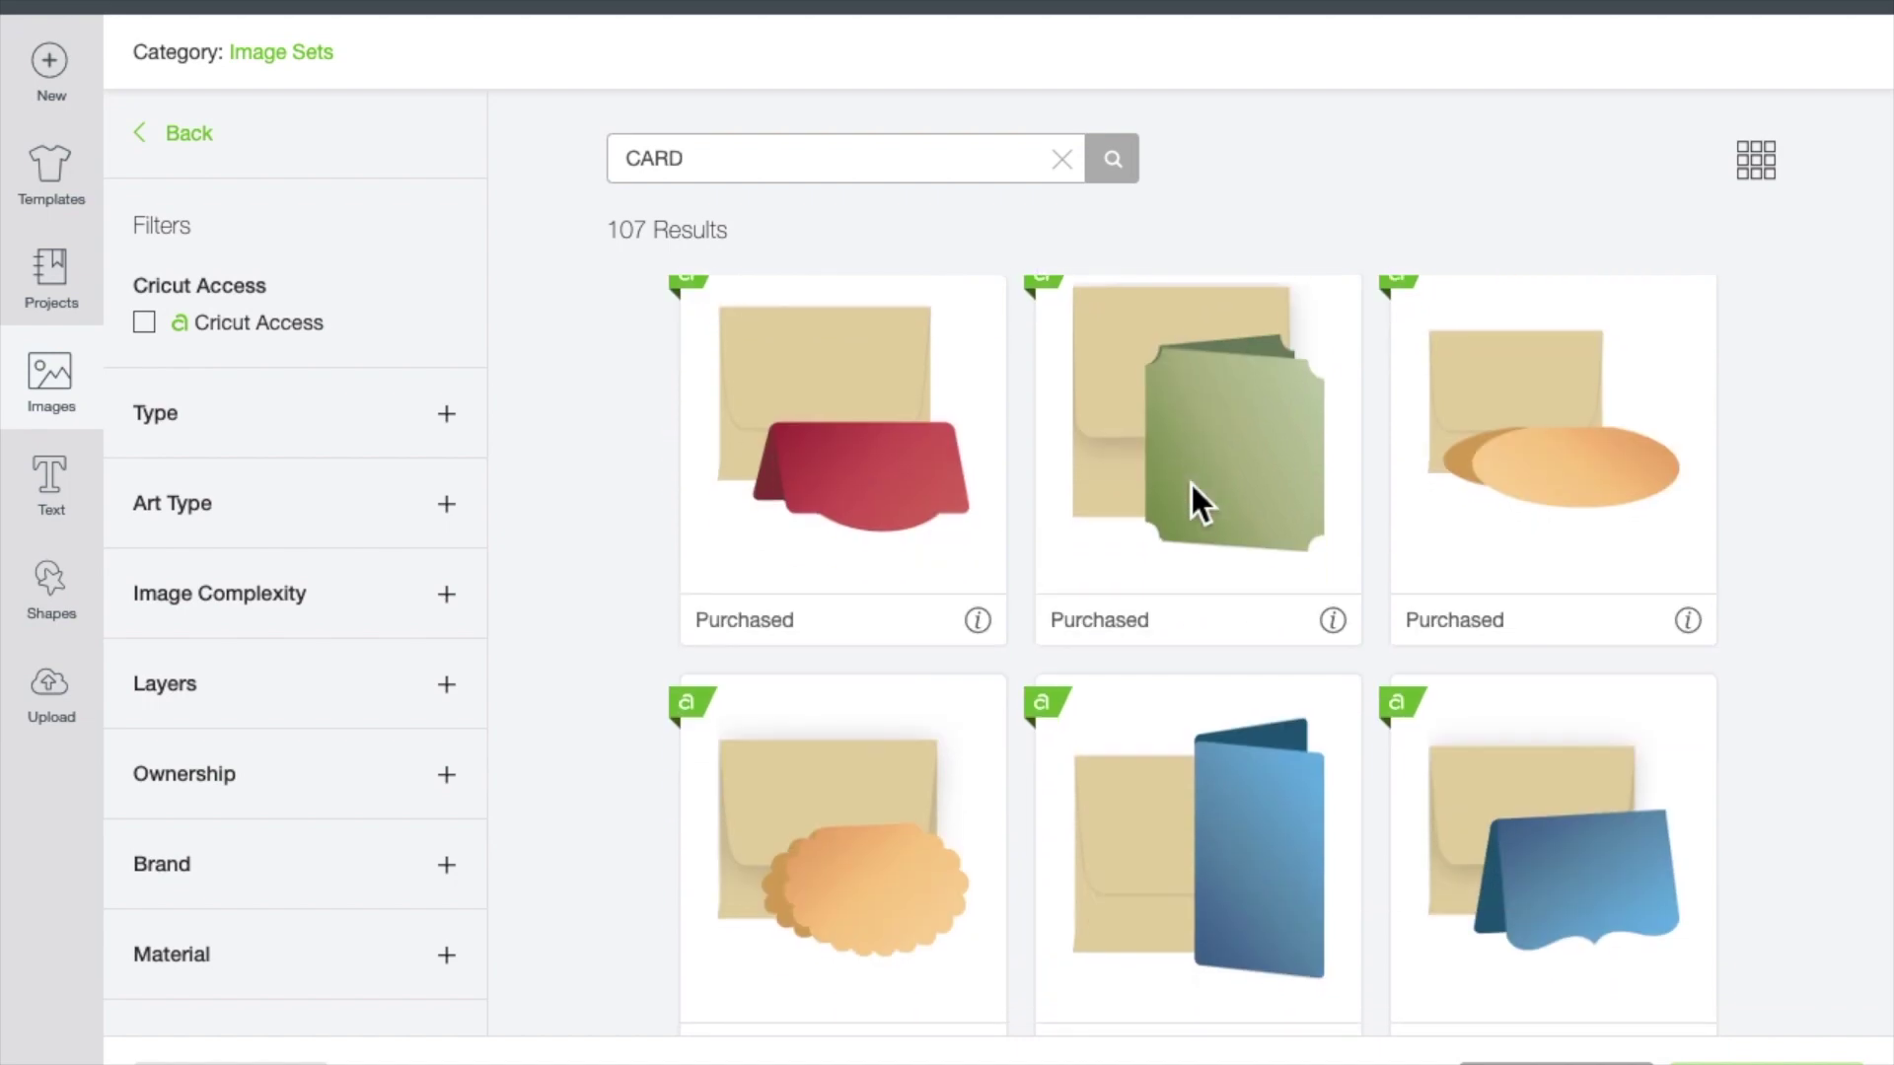
scroll(1191, 481, down, 3)
scroll(1189, 481, down, 3)
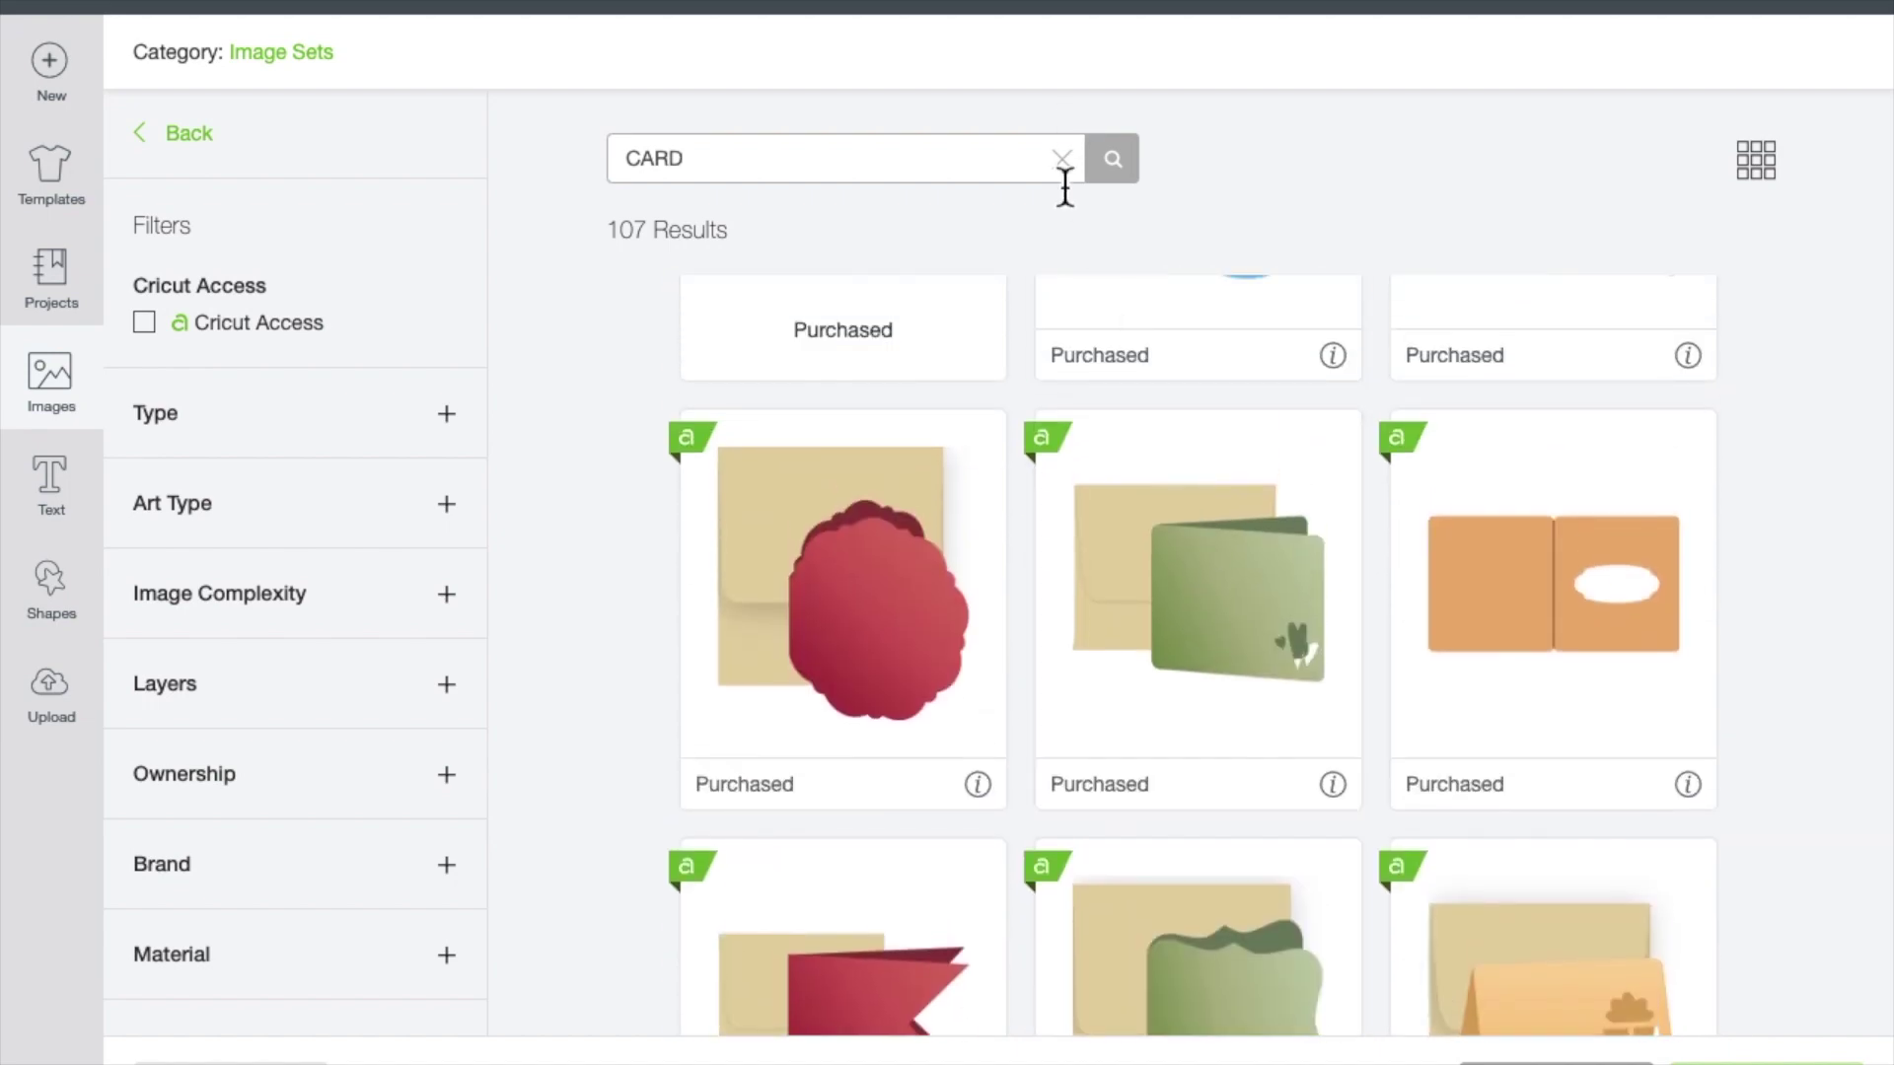
click(1062, 161)
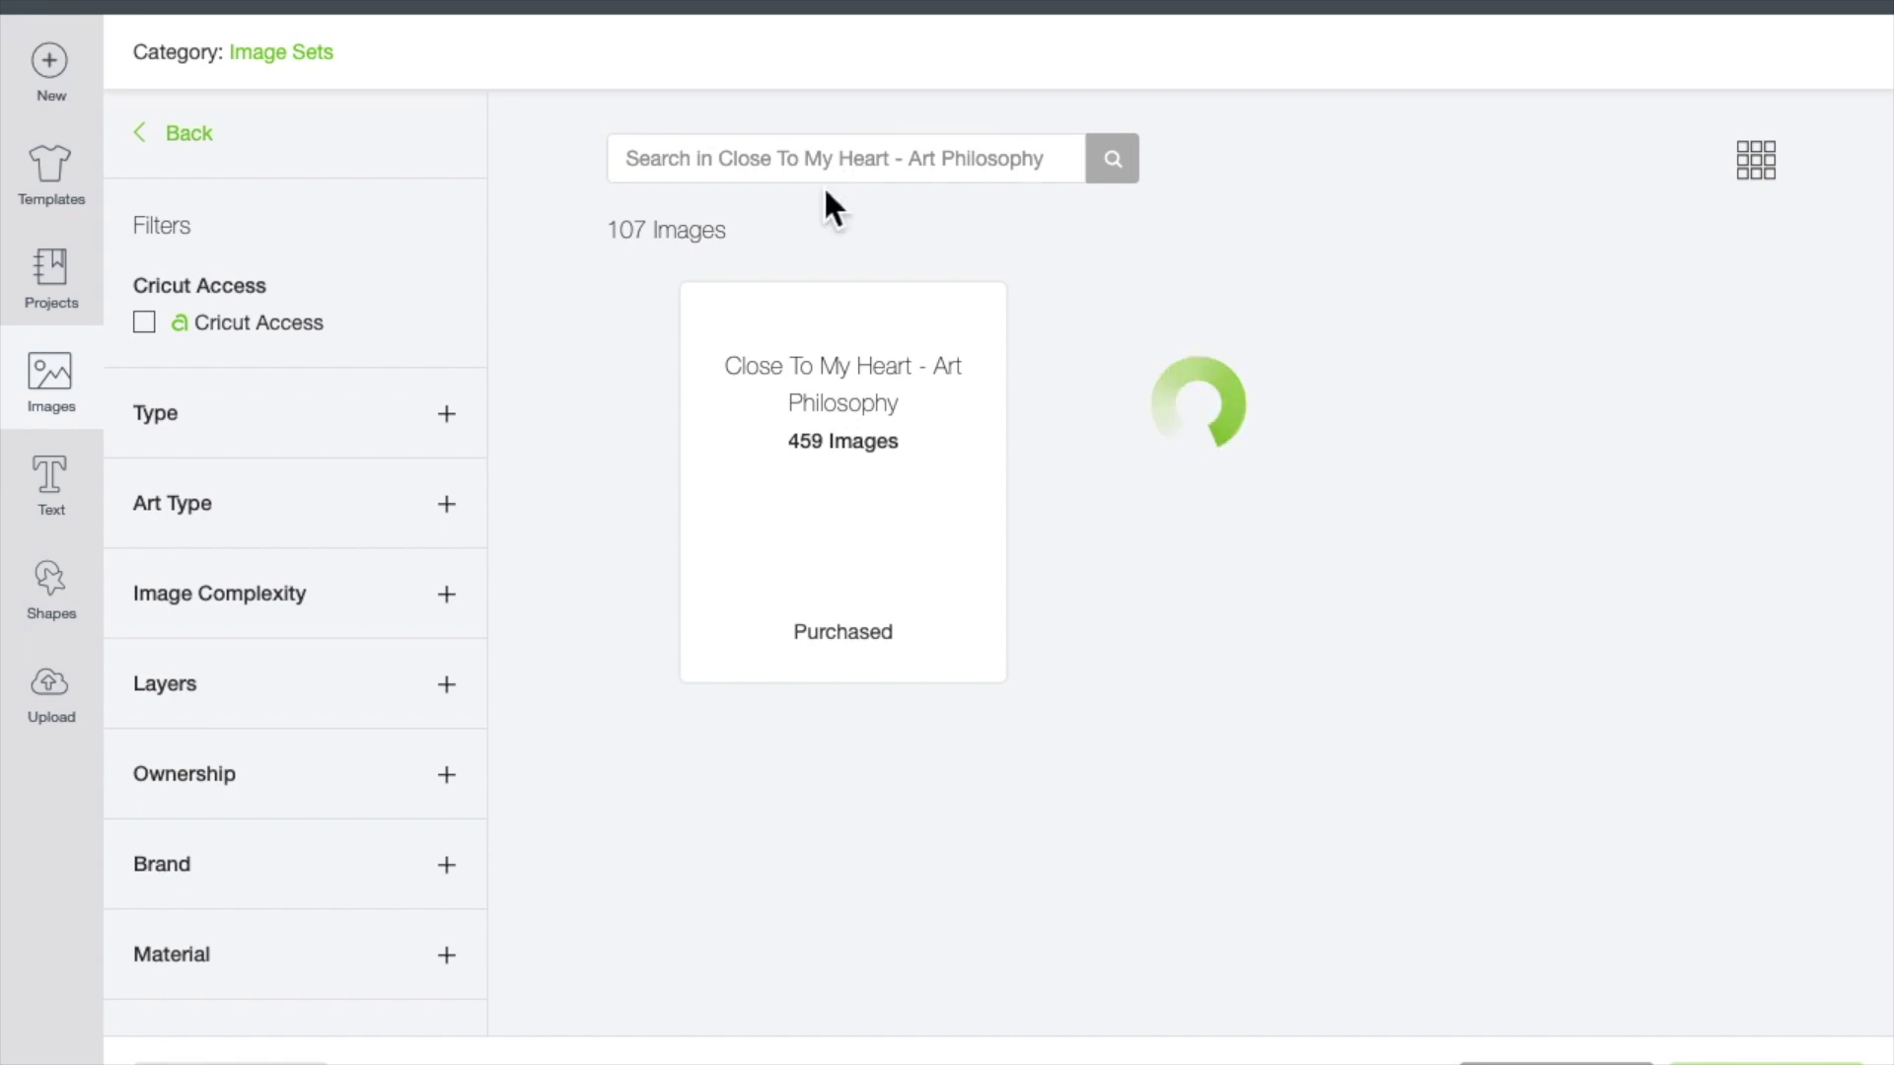
click(181, 135)
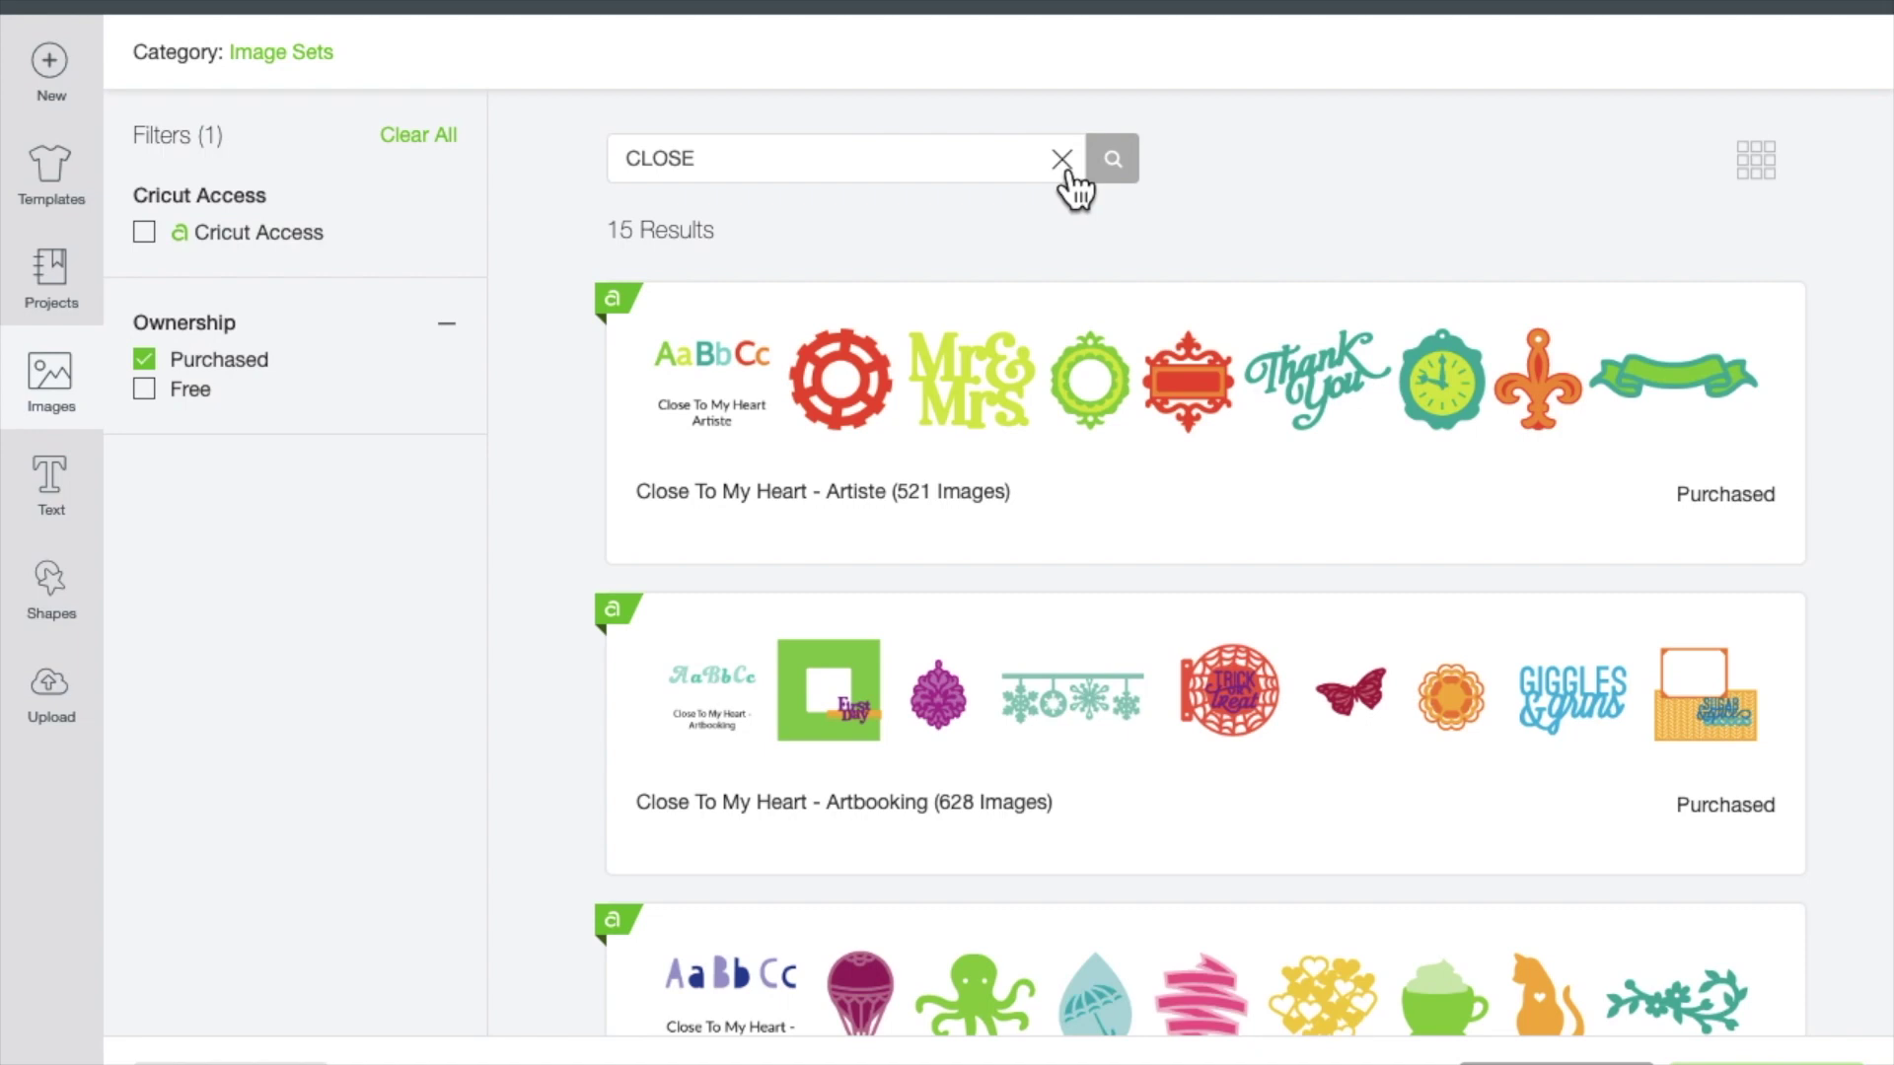
Open the 521-image Artiste set and expand its Type, Art Type, Image Complexity and Layers filters.
click(1068, 424)
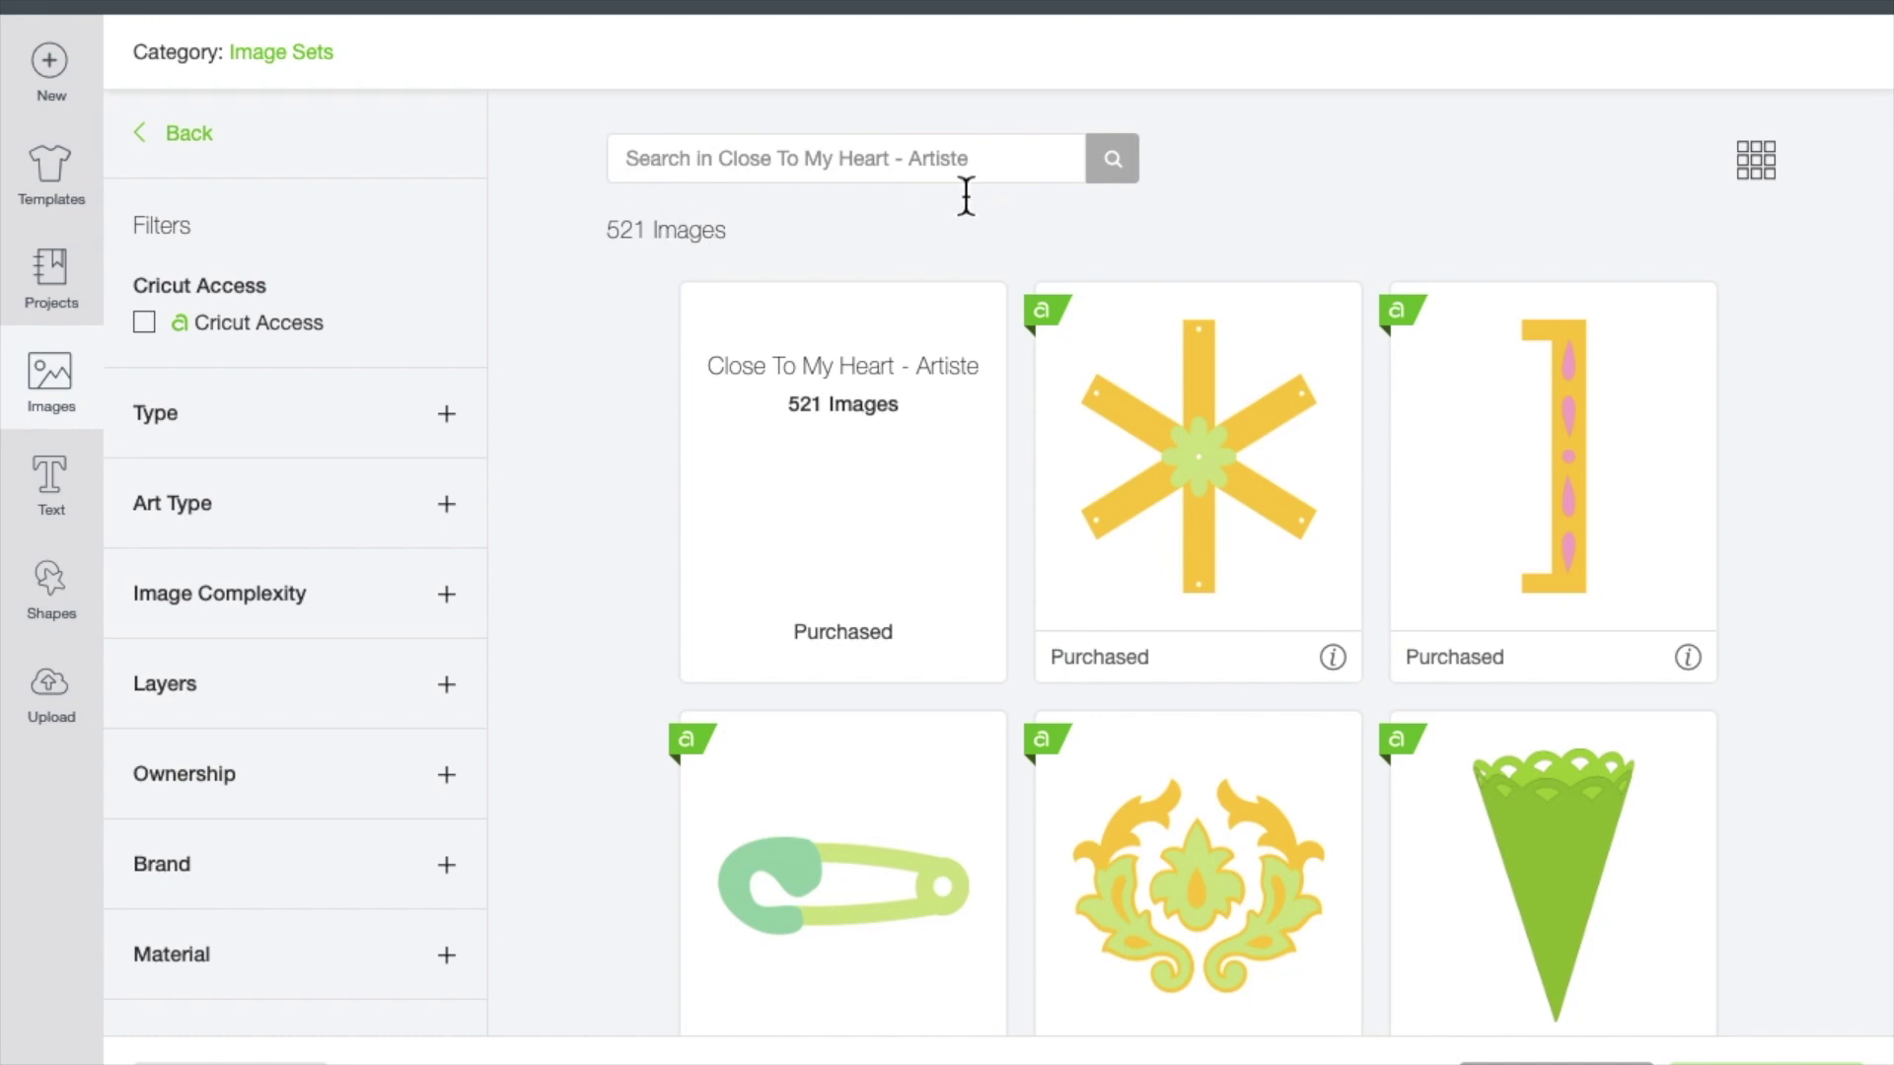
click(455, 422)
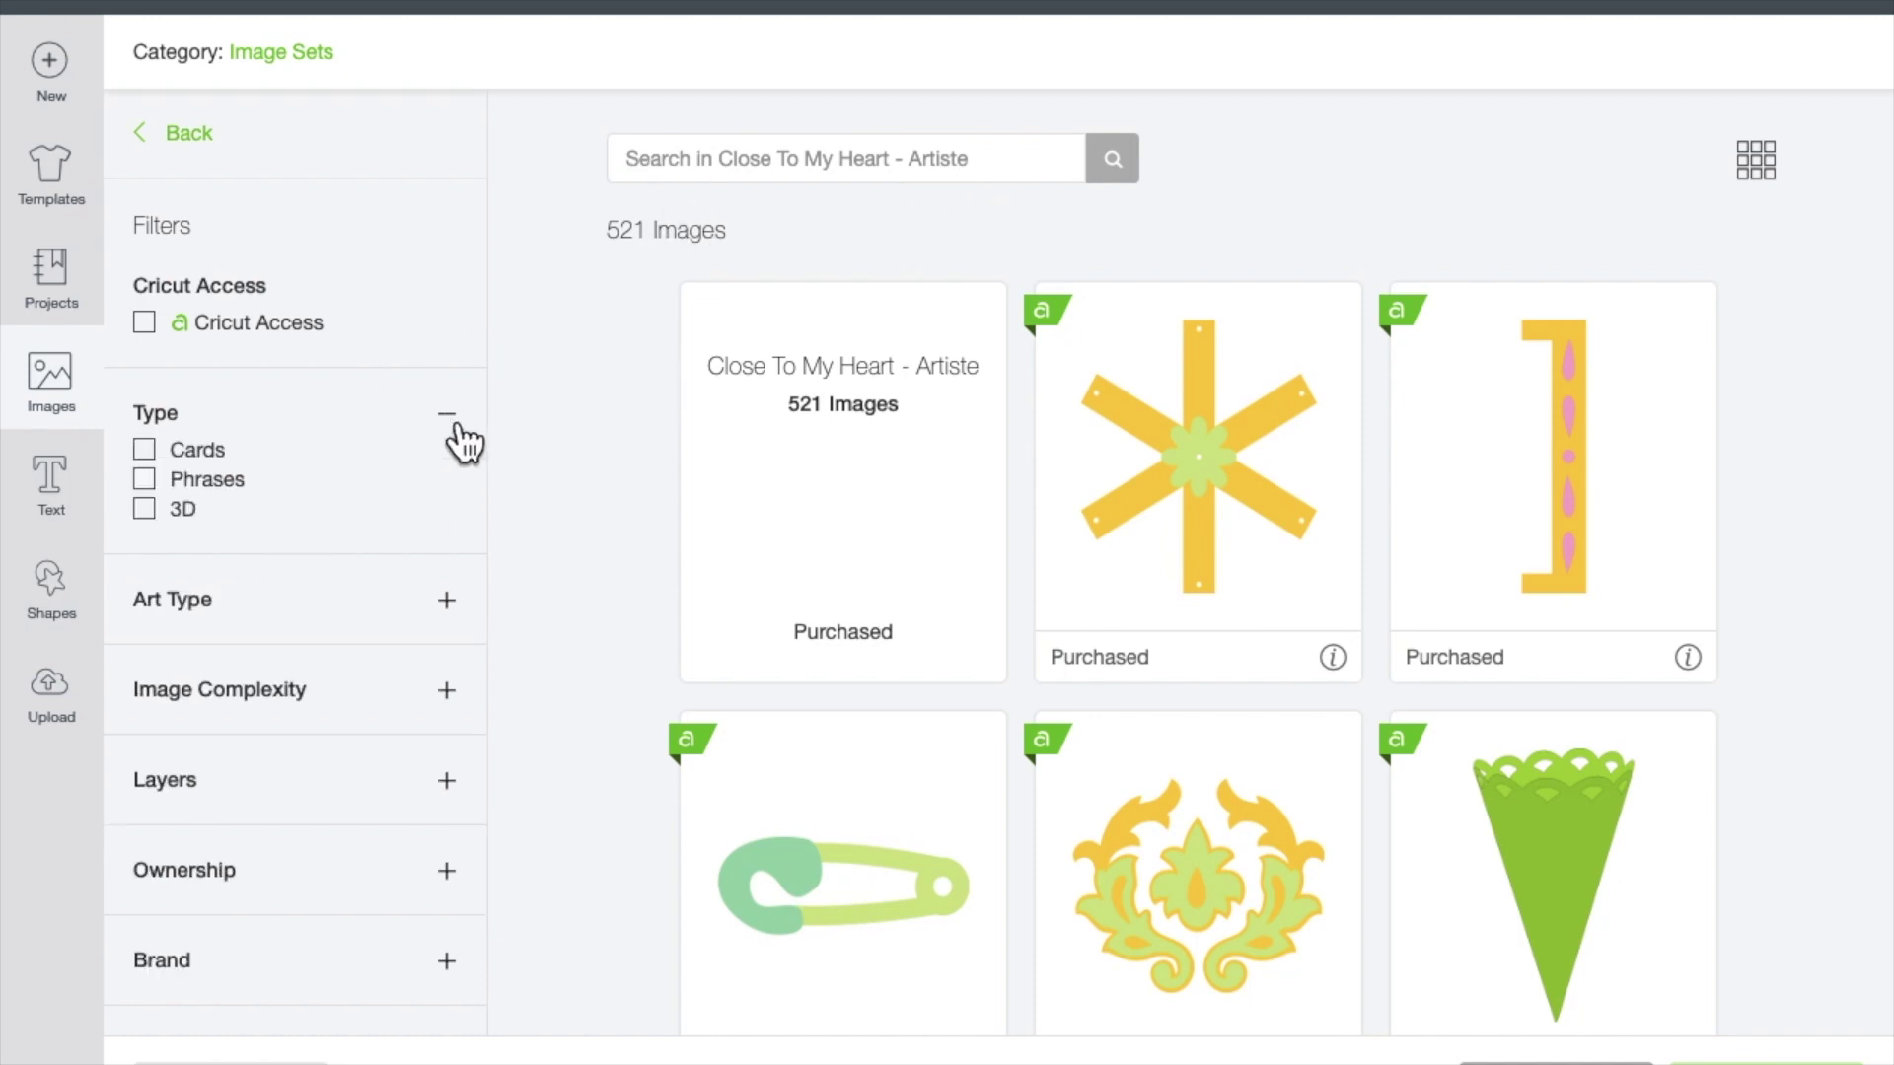
click(451, 604)
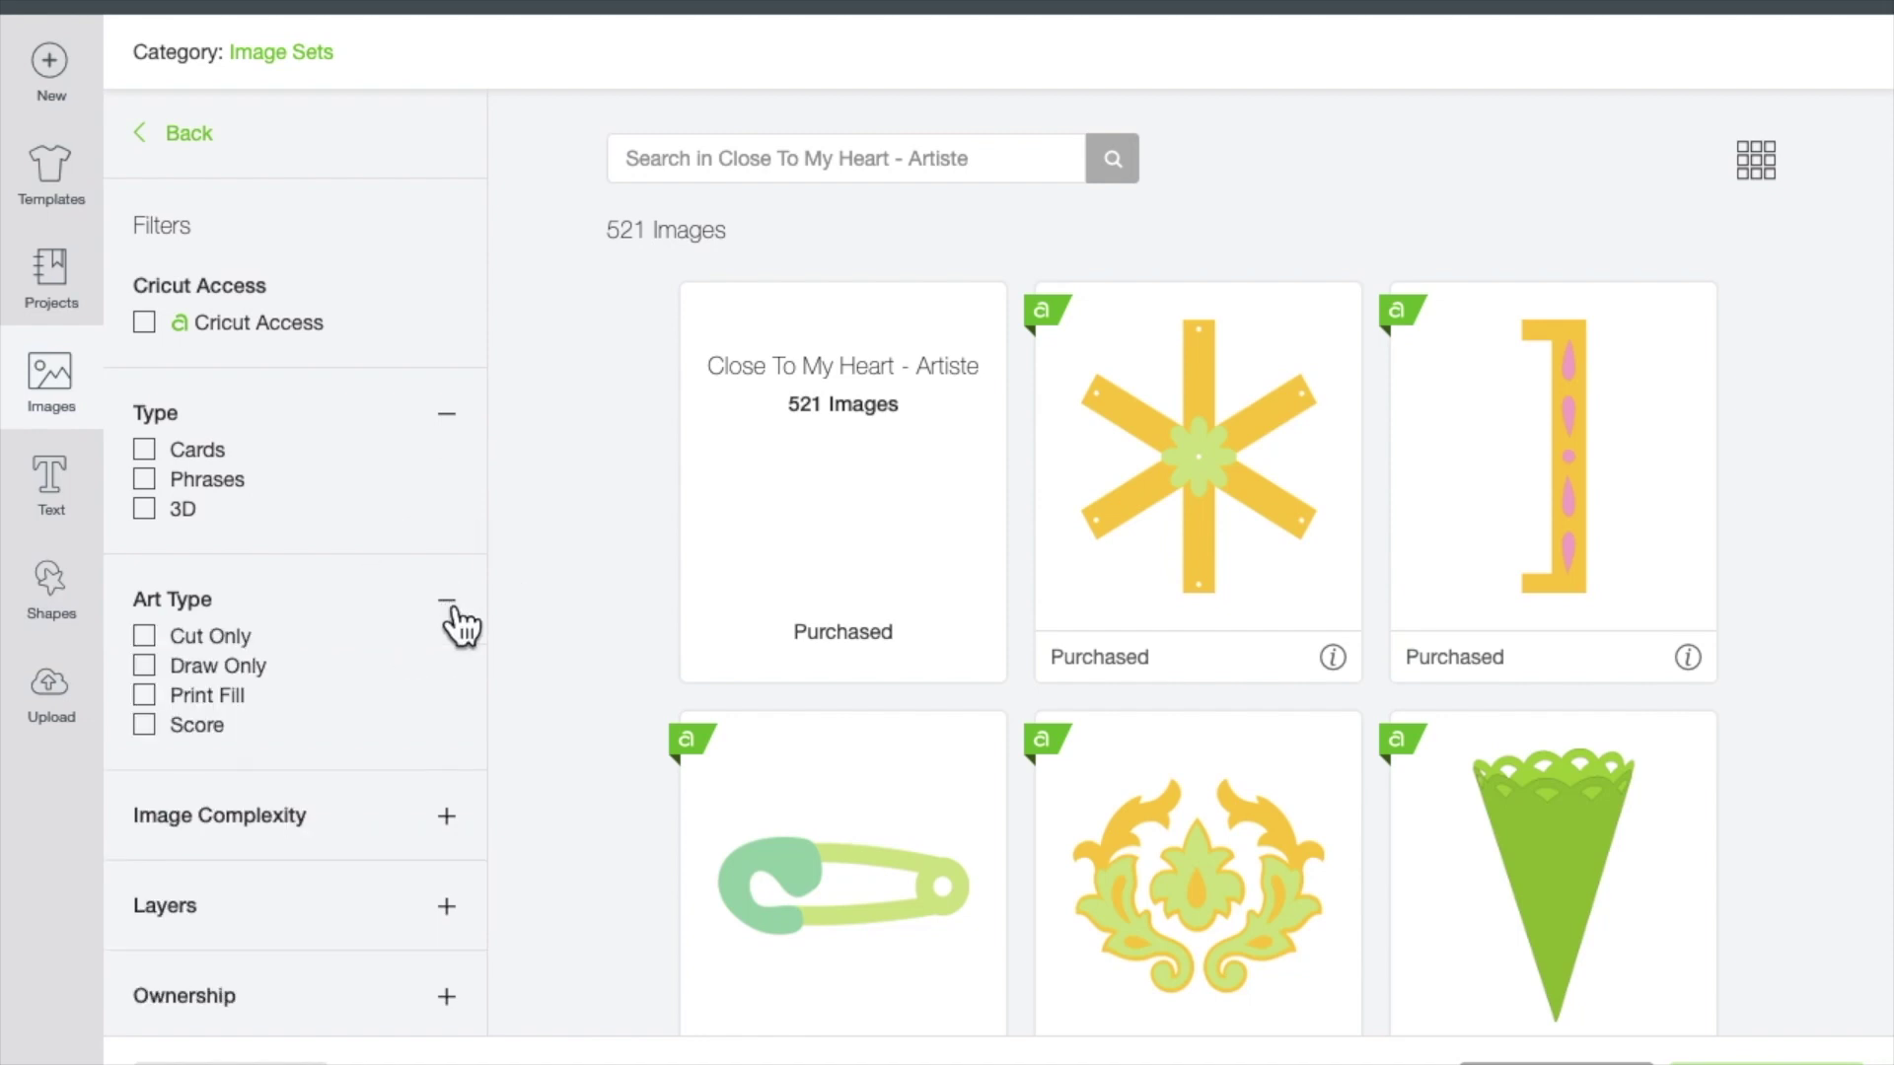
click(451, 832)
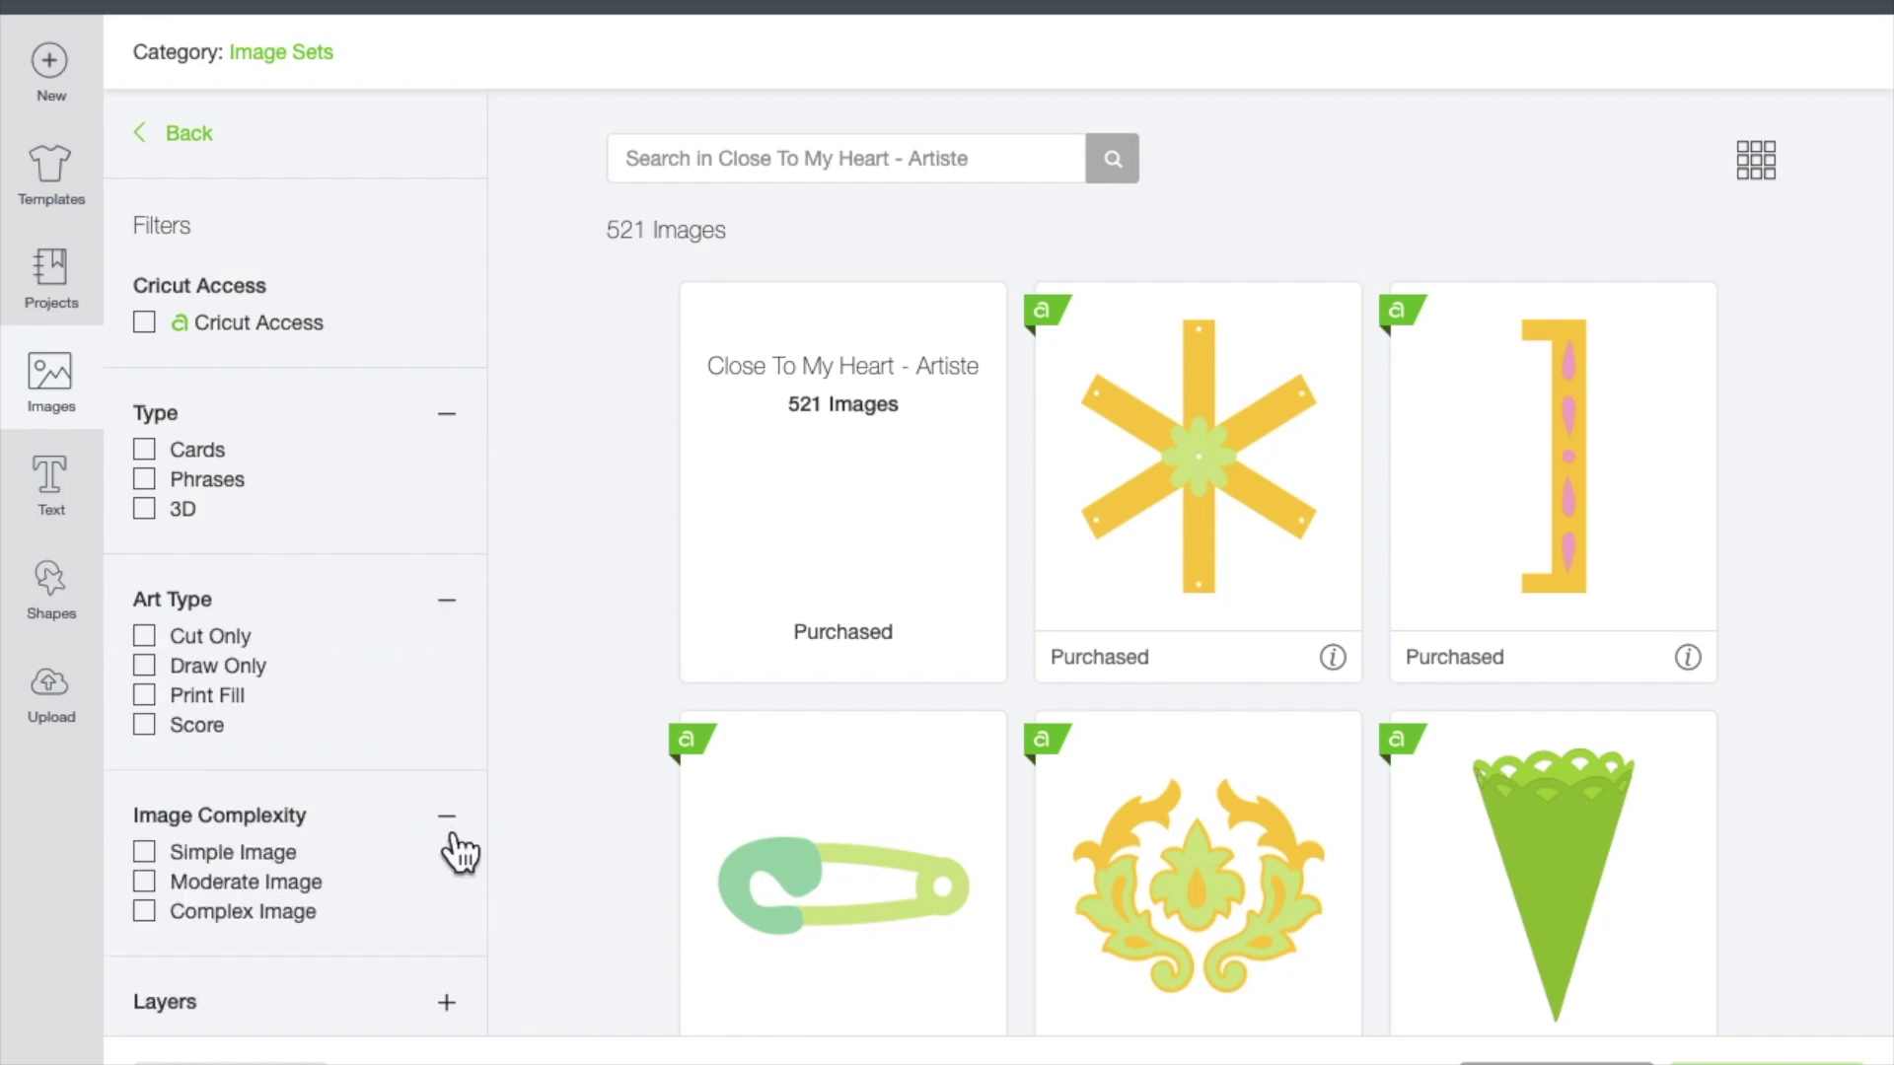
scroll(455, 851, down, 5)
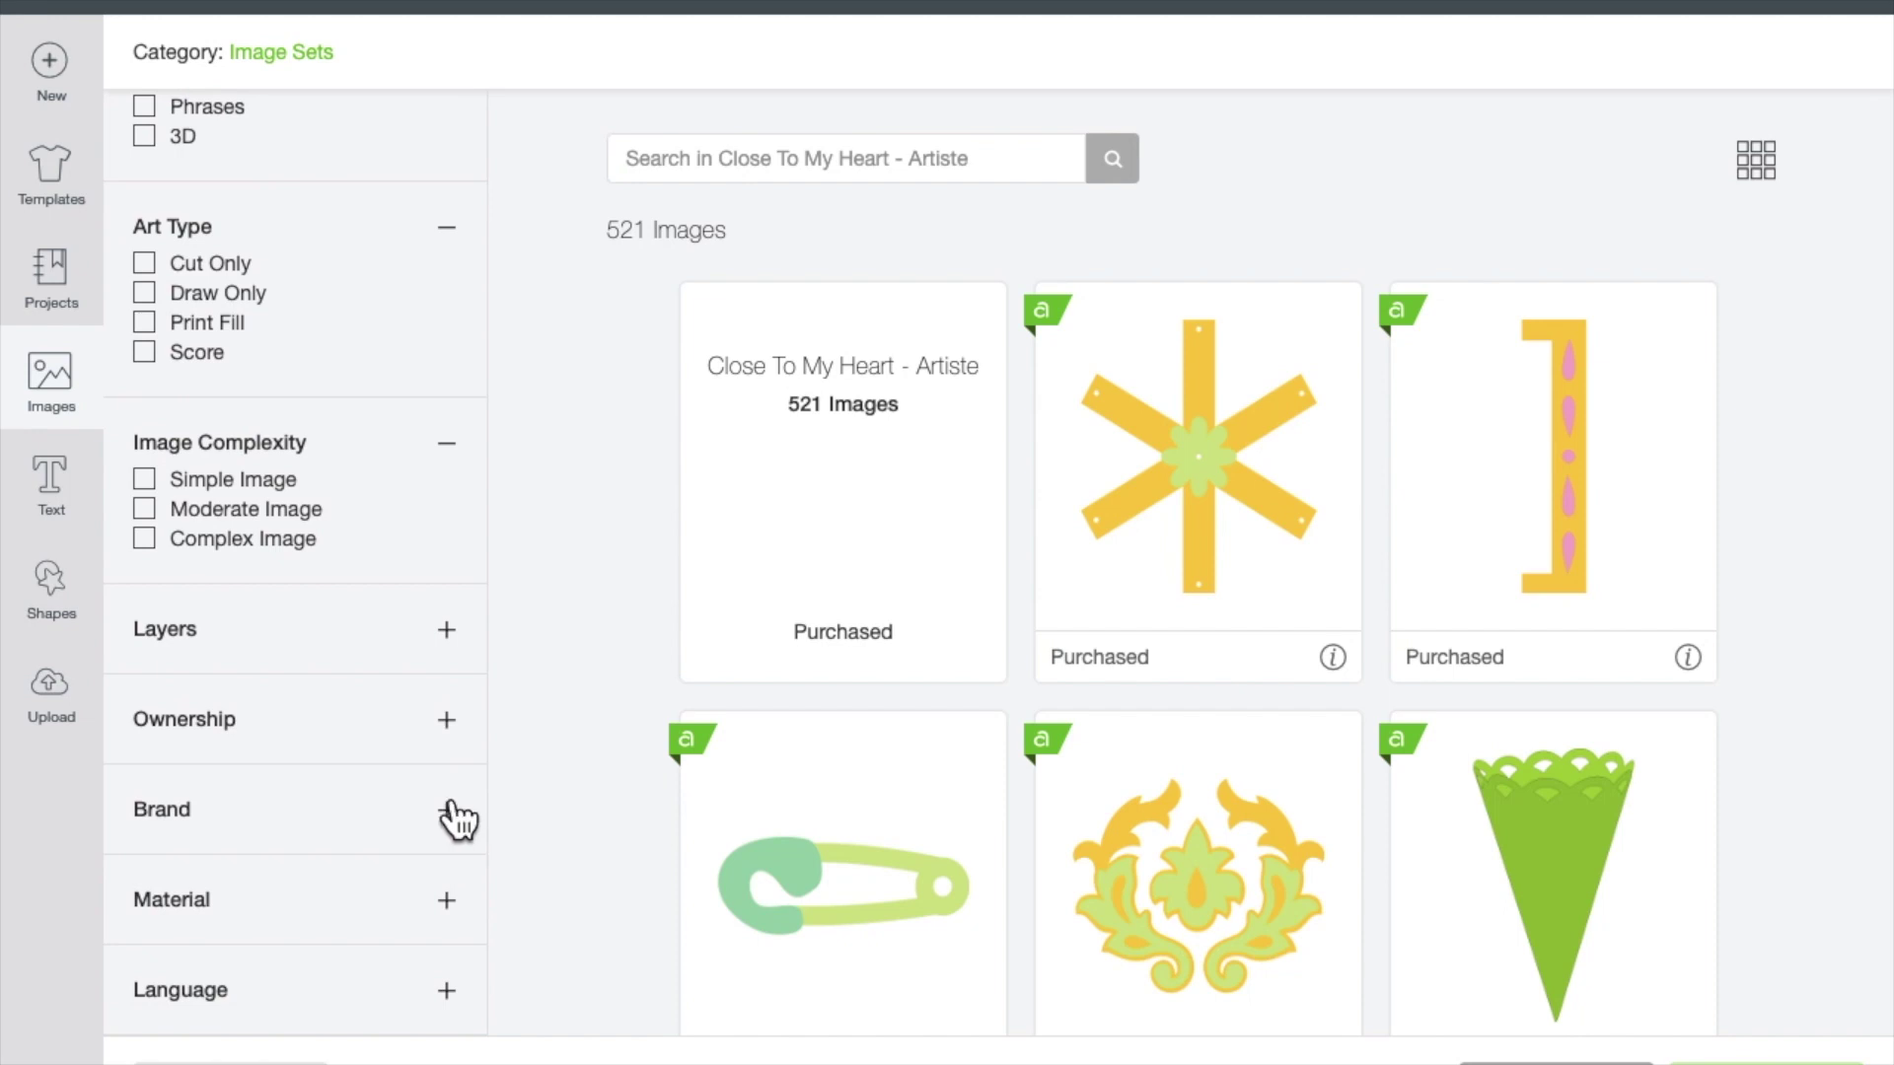
click(449, 631)
scroll(455, 654, down, 1)
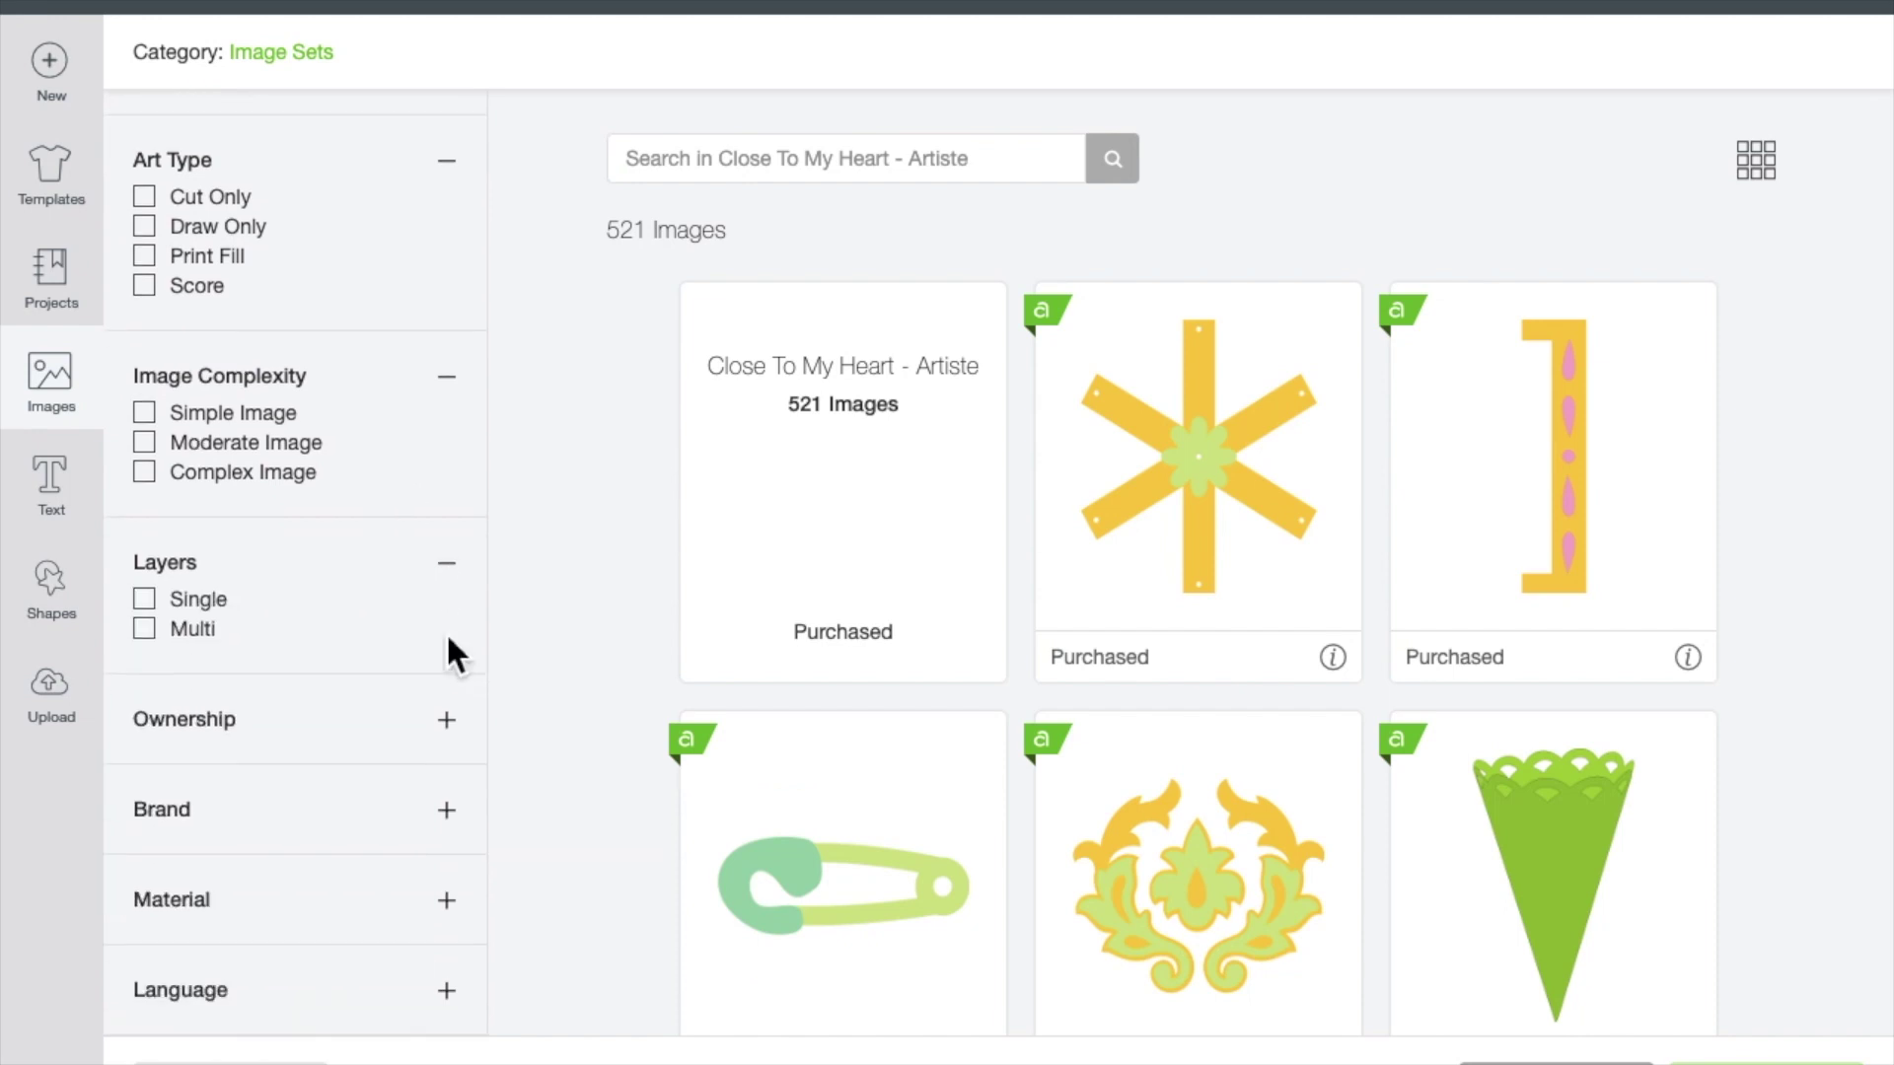
scroll(447, 638, up, 6)
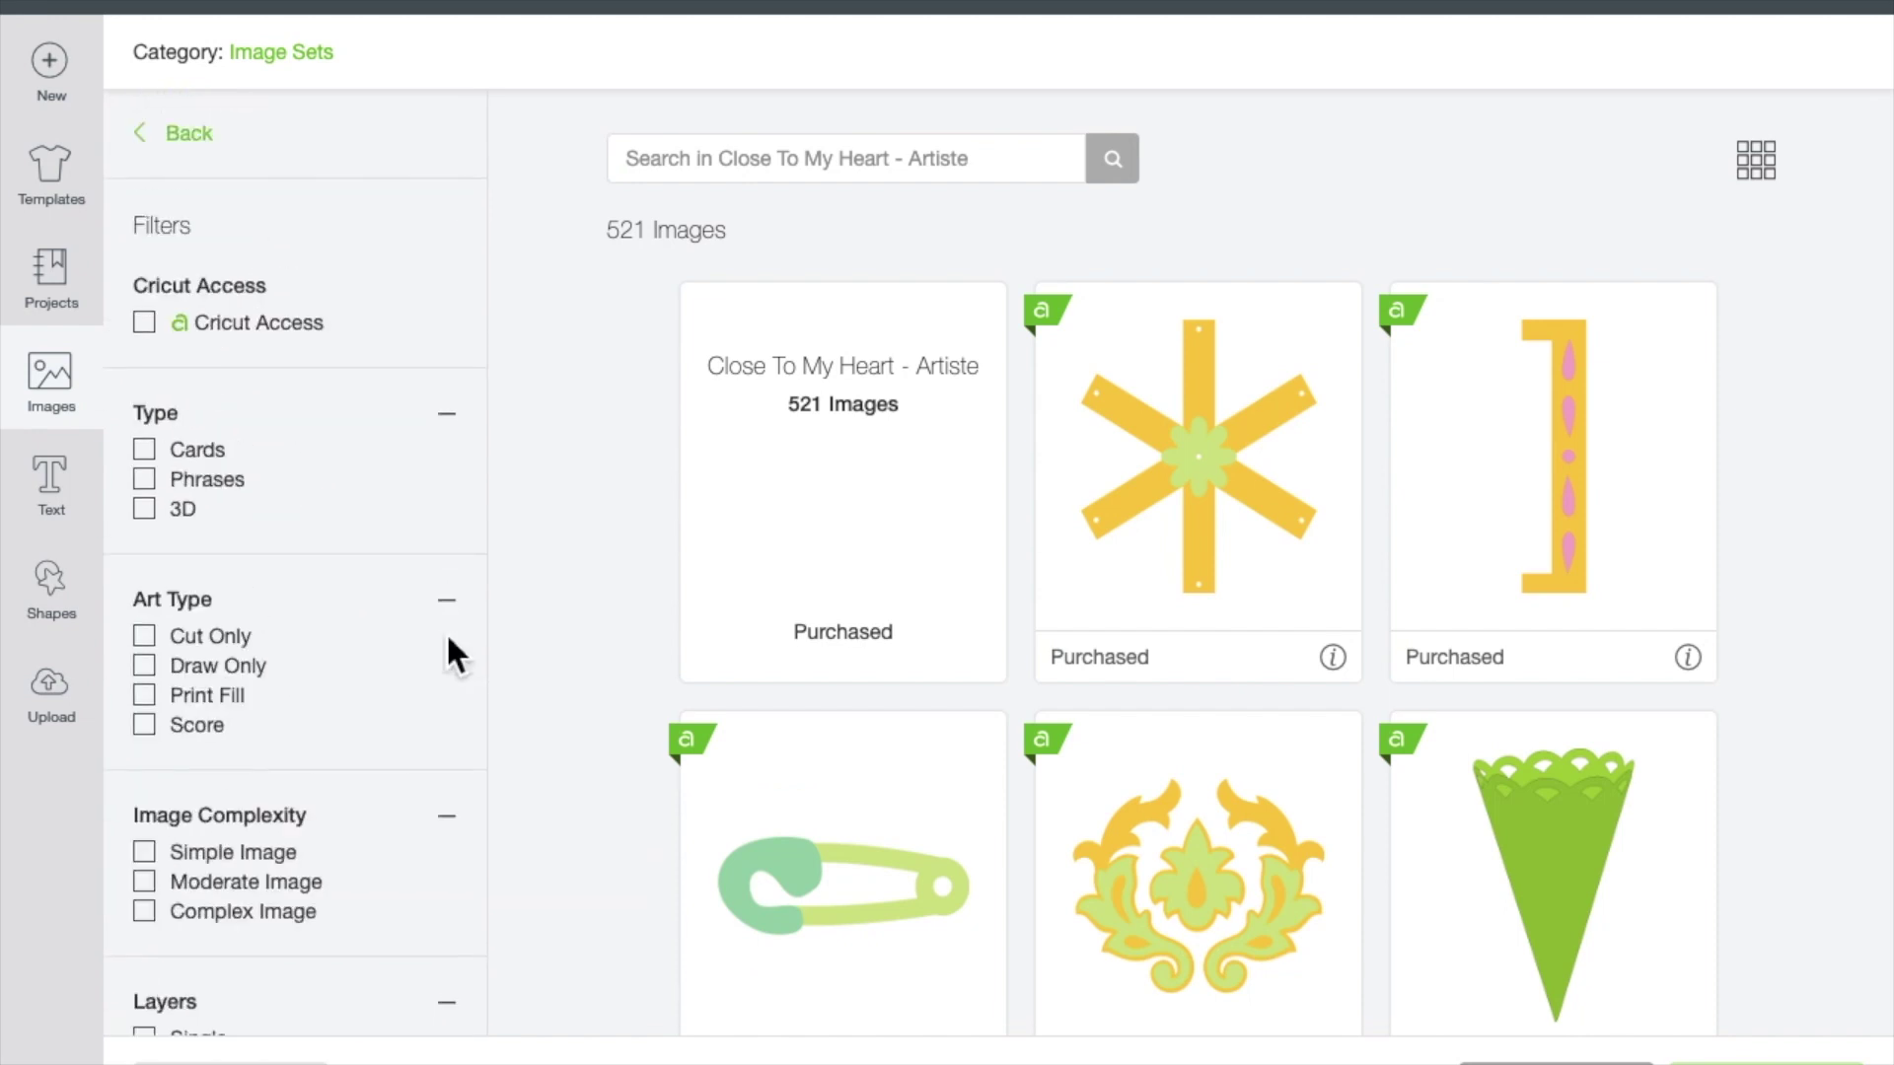